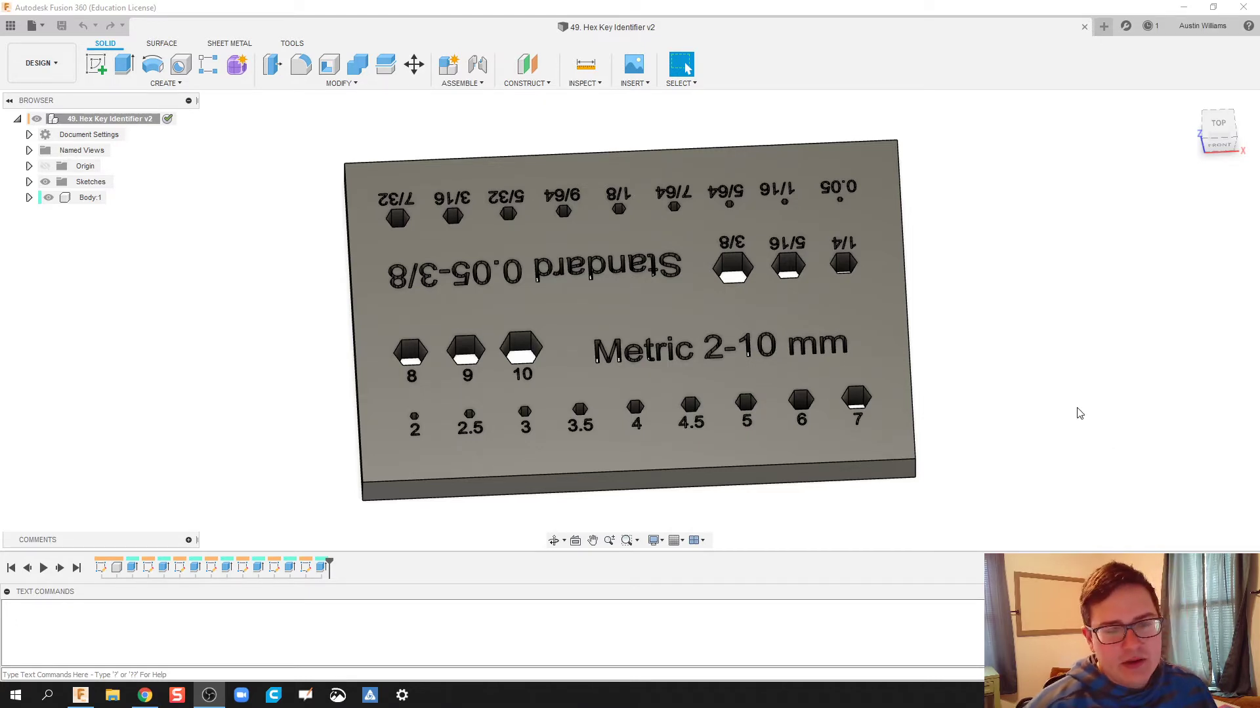
- Start a new blank design with a sketch on the top plane
mouse_move(1010, 334)
shift+middle_down()
mouse_move(1001, 352)
mouse_move(1027, 307)
mouse_move(1010, 343)
mouse_move(1015, 329)
shift+middle_up()
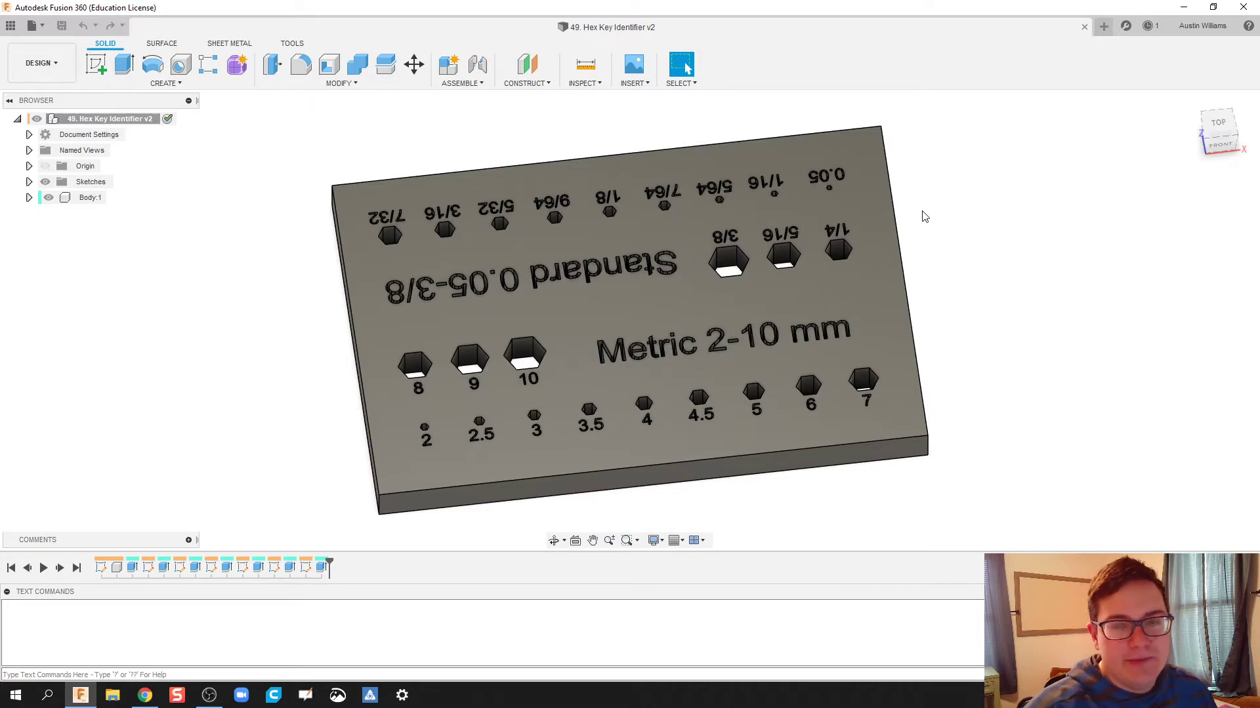
click(1105, 33)
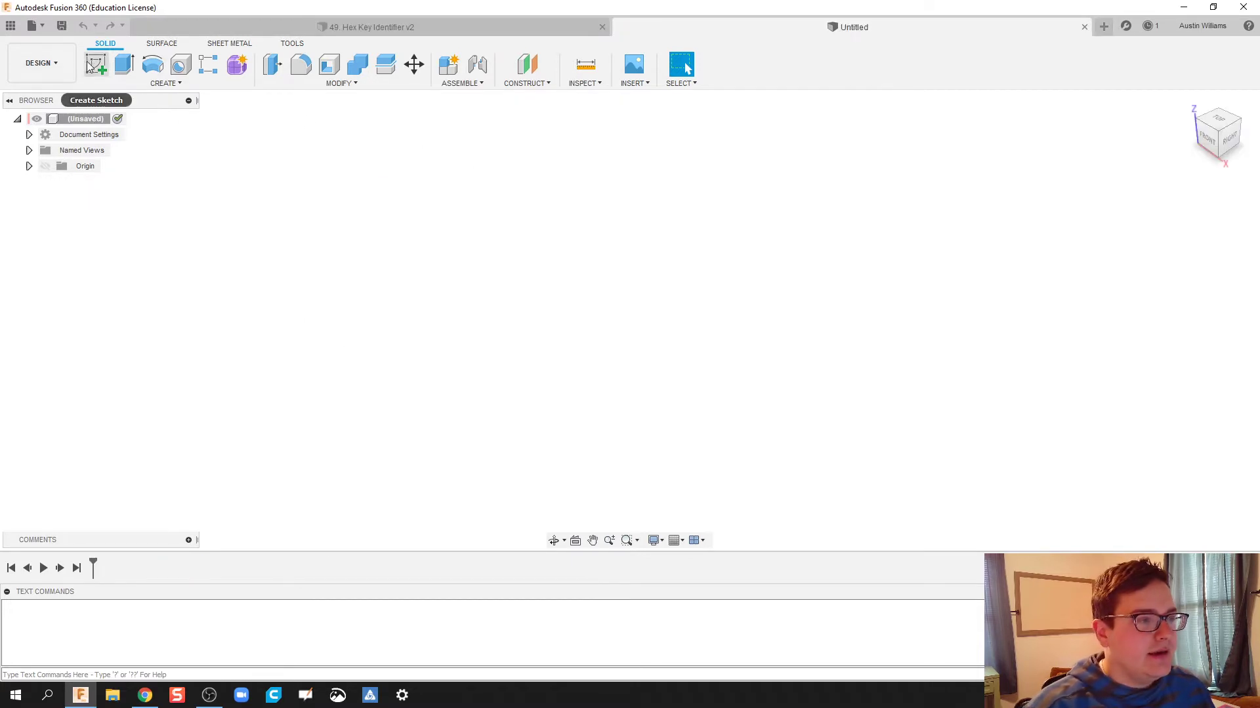
click(92, 65)
click(697, 315)
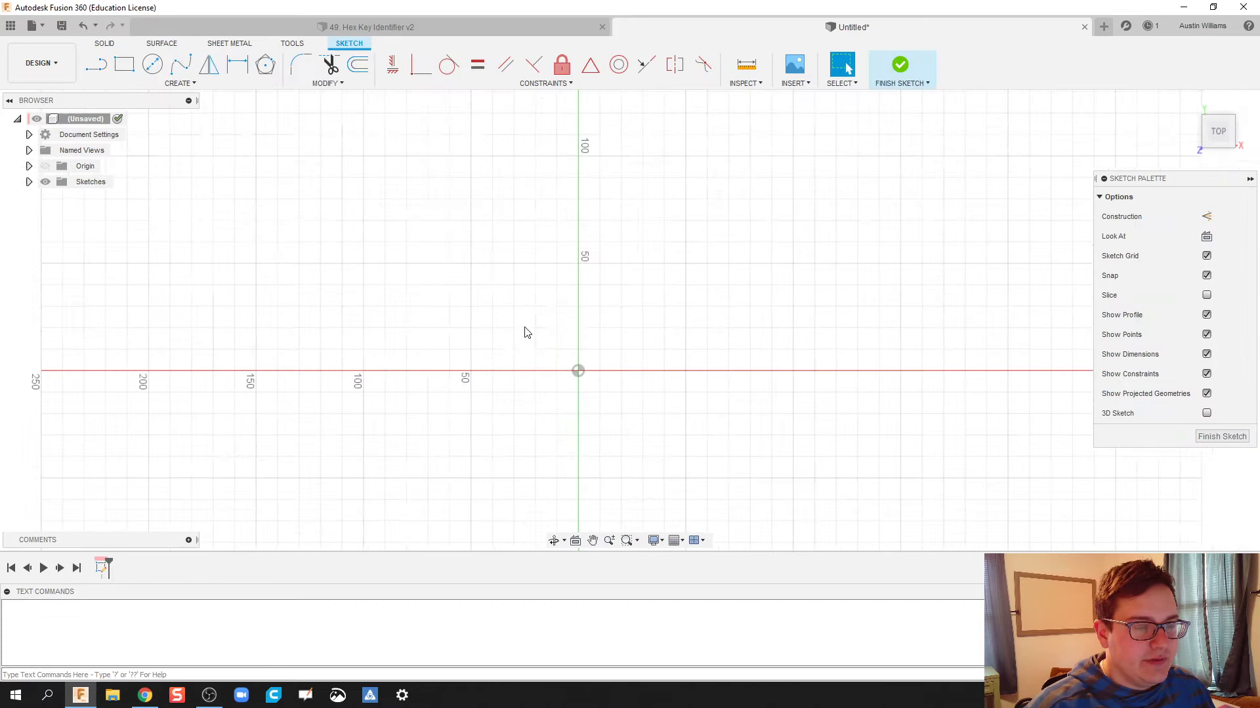
- Draw a roughly 200 × 150 mm two-point rectangle and finish the sketch
key(r)
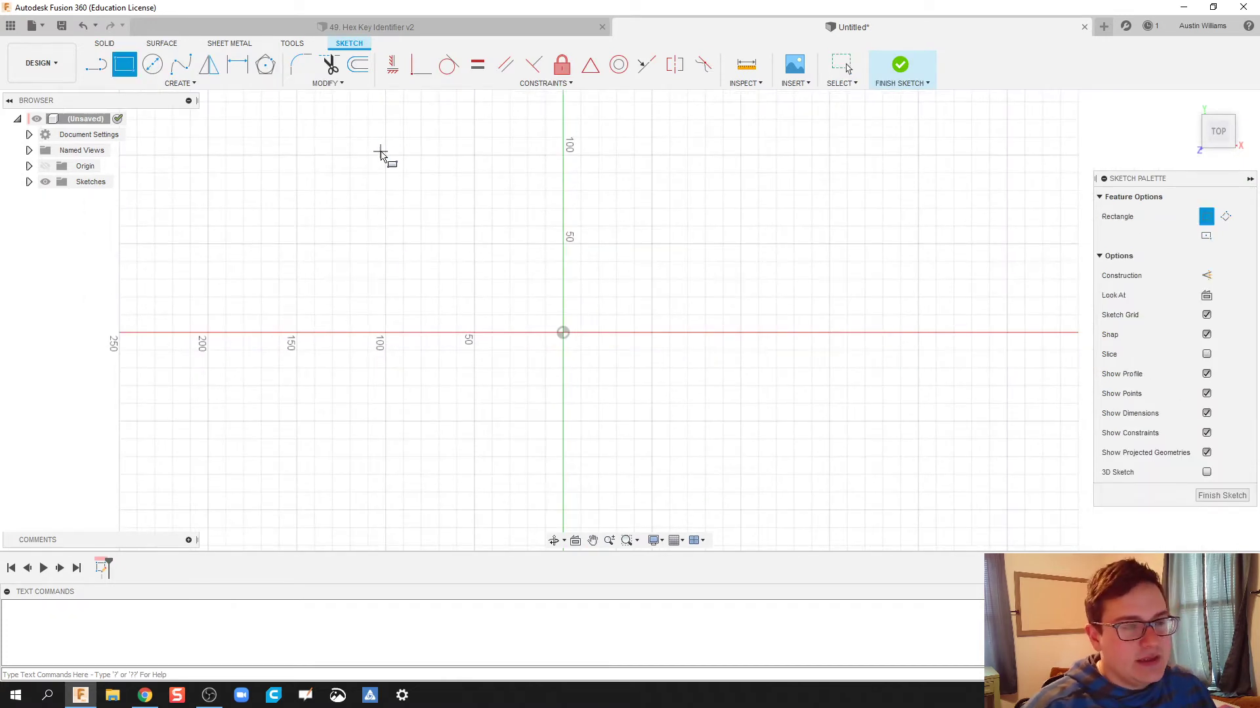
click(385, 155)
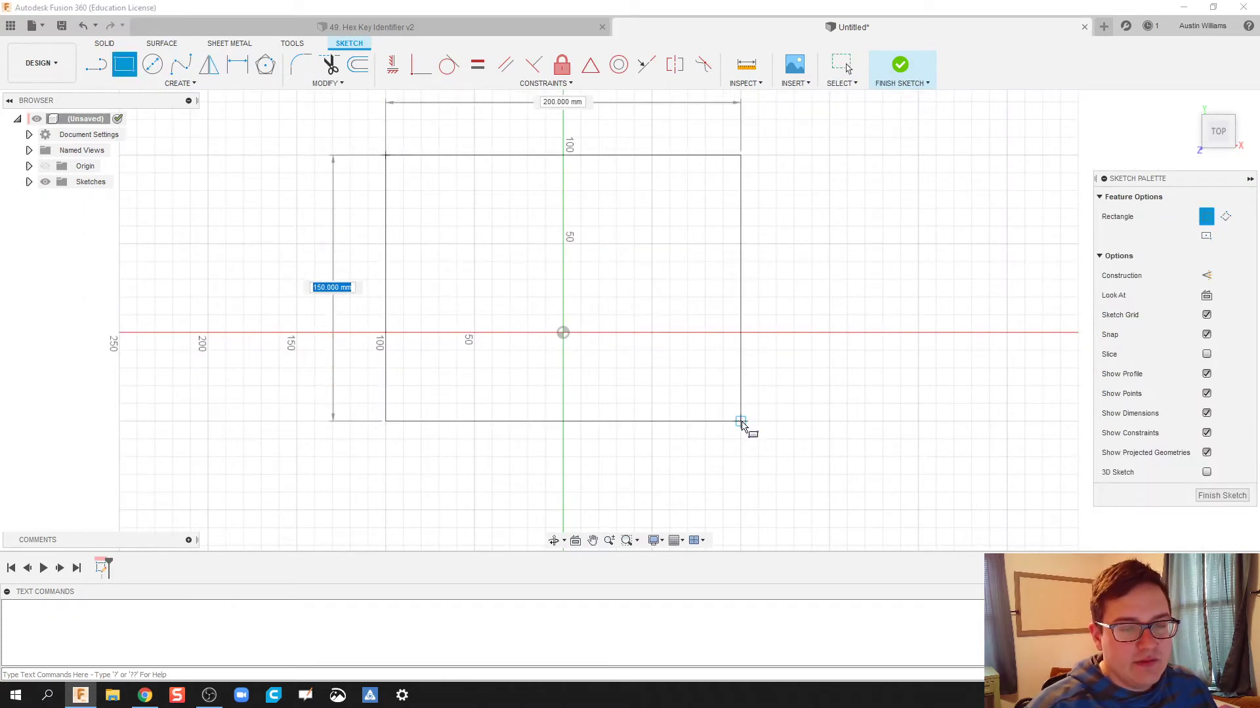
click(742, 422)
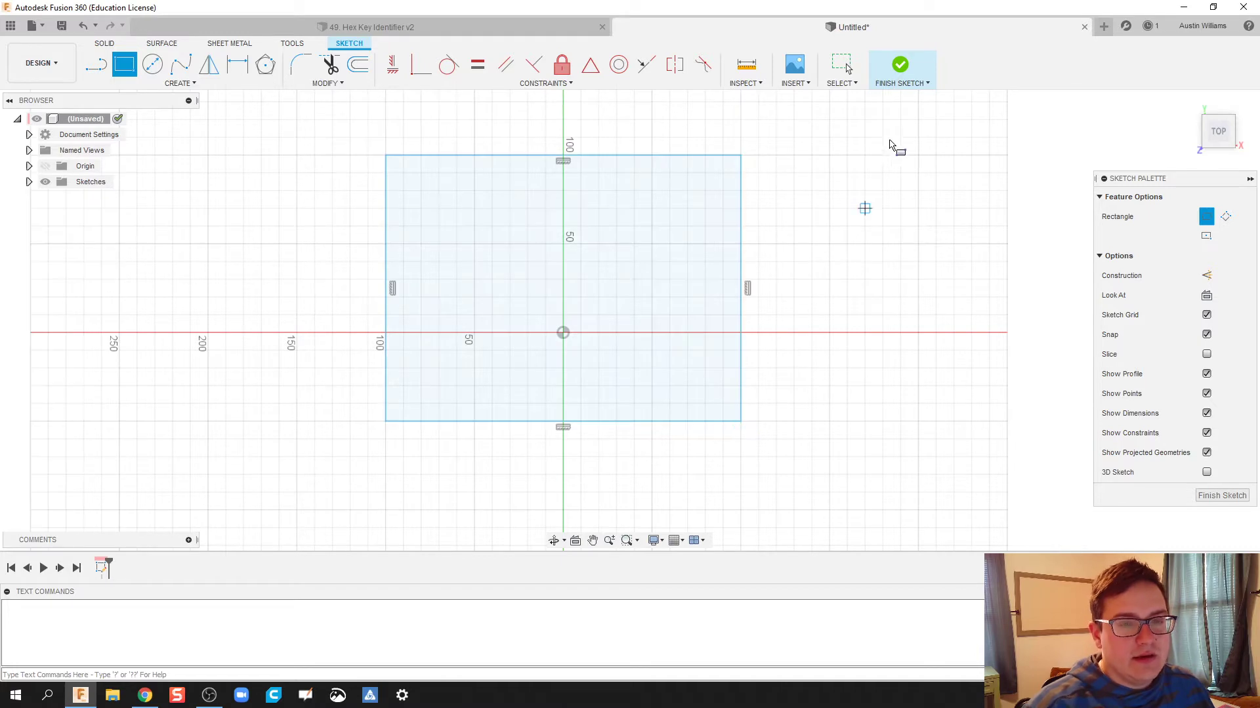
click(900, 65)
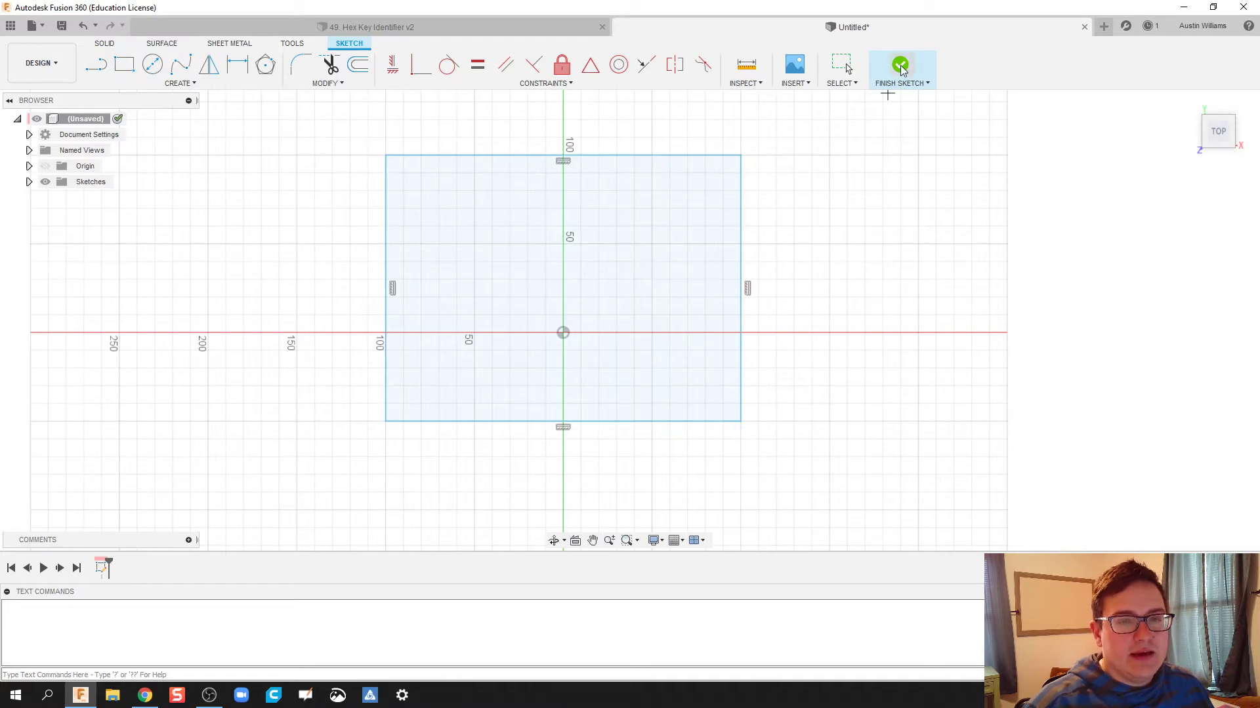
- Measure between the left and right edges of the Hex Key Identifier plate
click(394, 27)
click(585, 64)
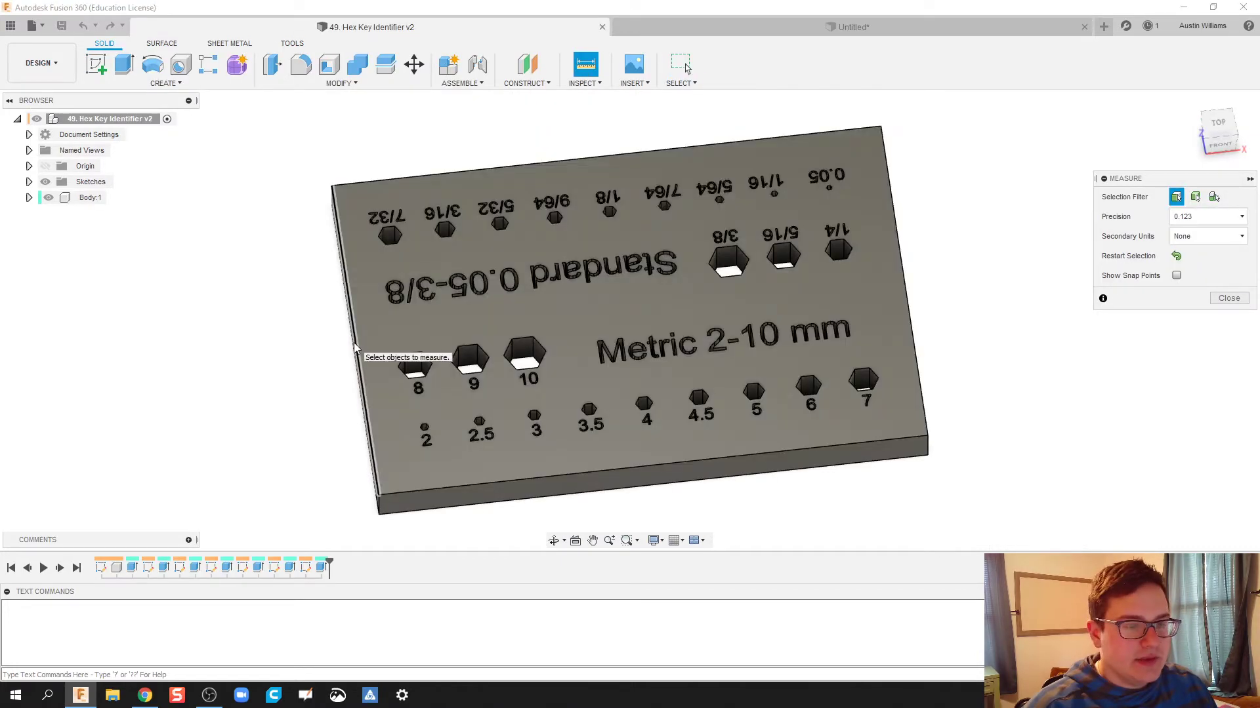
click(364, 353)
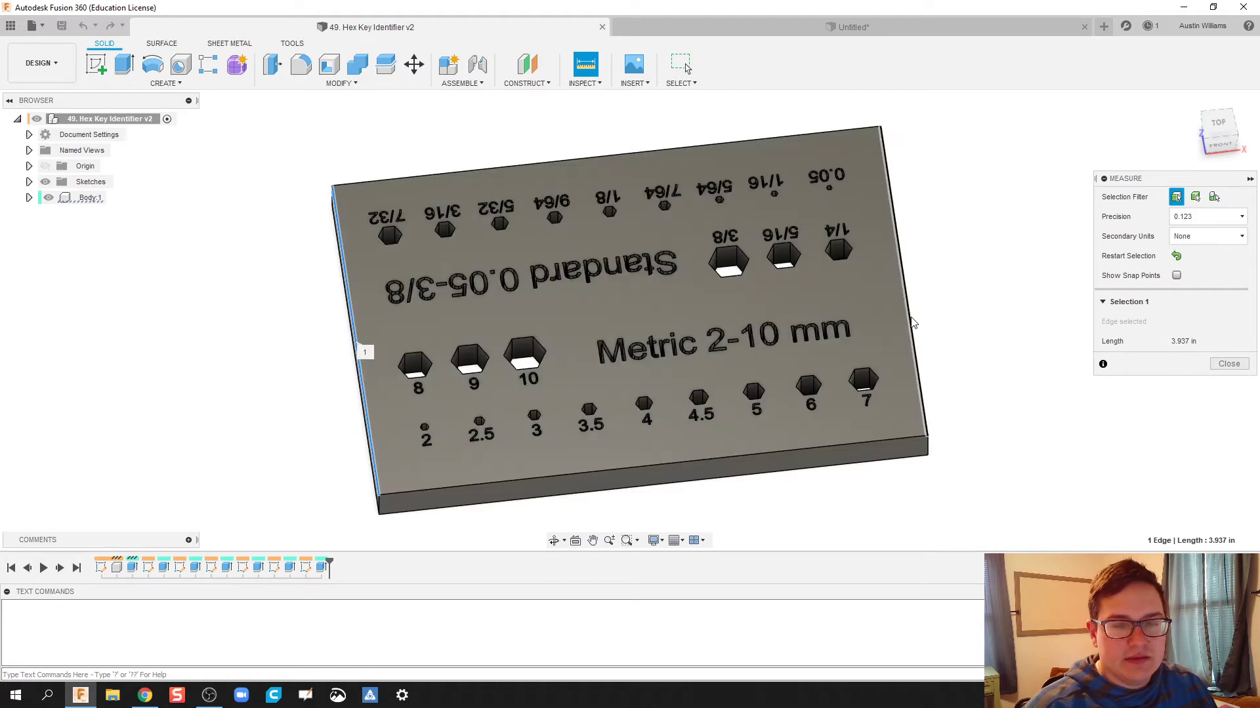
click(913, 323)
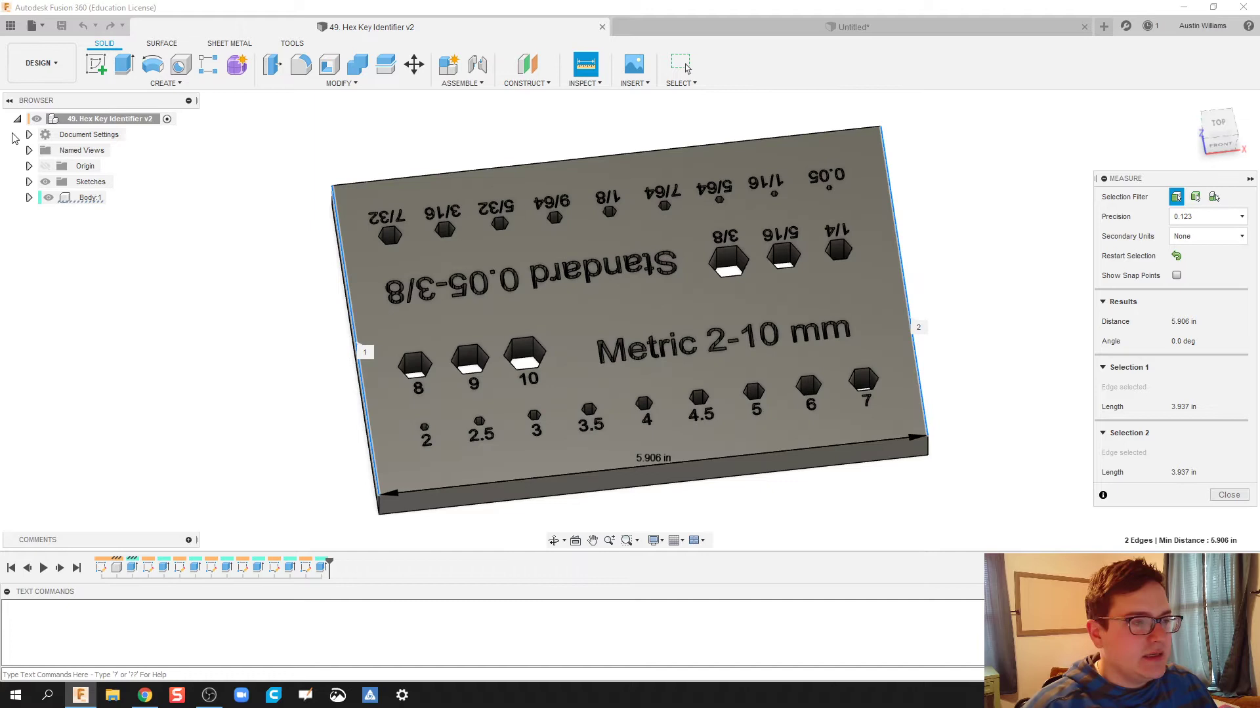
key(Escape)
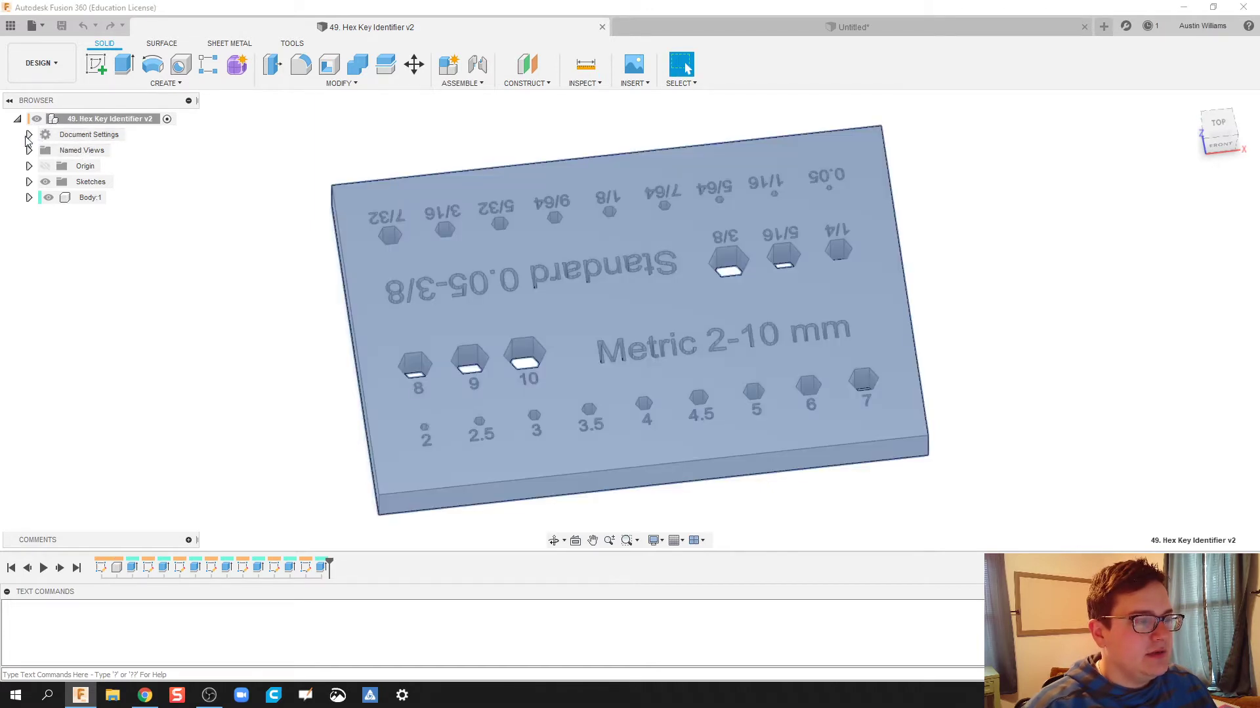
- Change the Hex Key Identifier document units to Millimeter
click(29, 134)
click(113, 150)
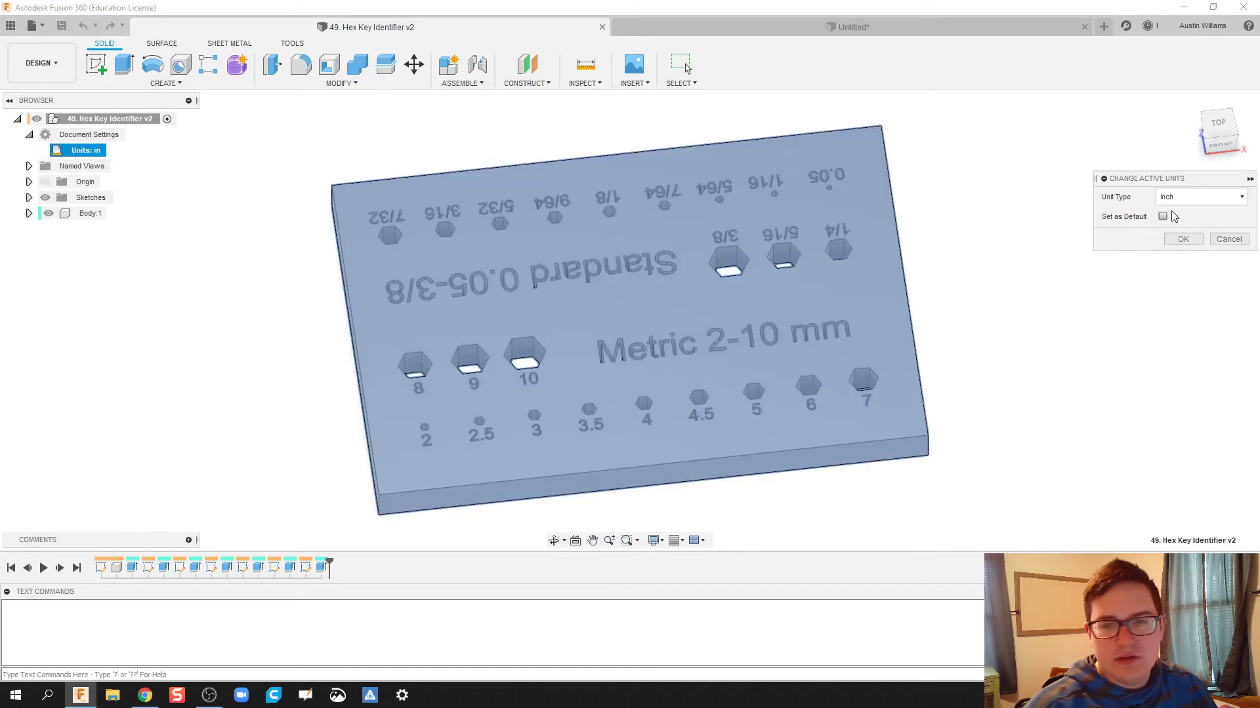
click(1187, 197)
click(1180, 225)
click(1183, 239)
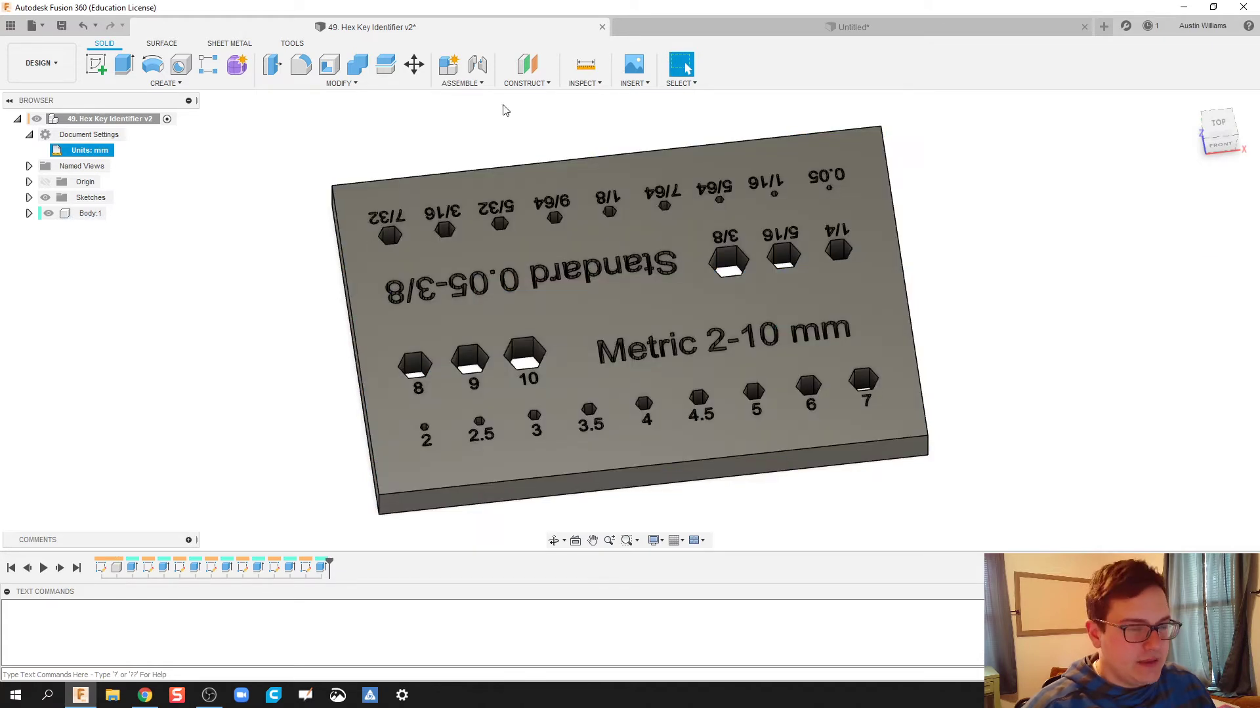
- Remeasure the plate in millimetres, confirming 150 mm edges and 100 mm between them
key(i)
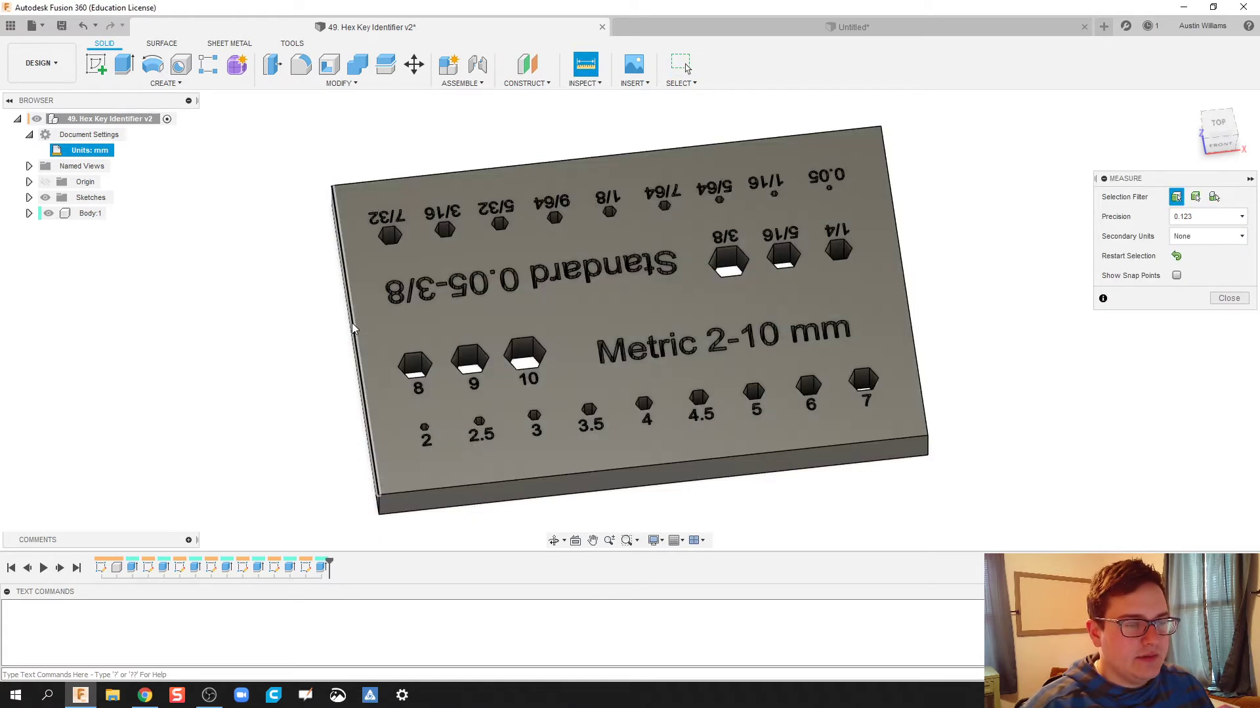
click(352, 323)
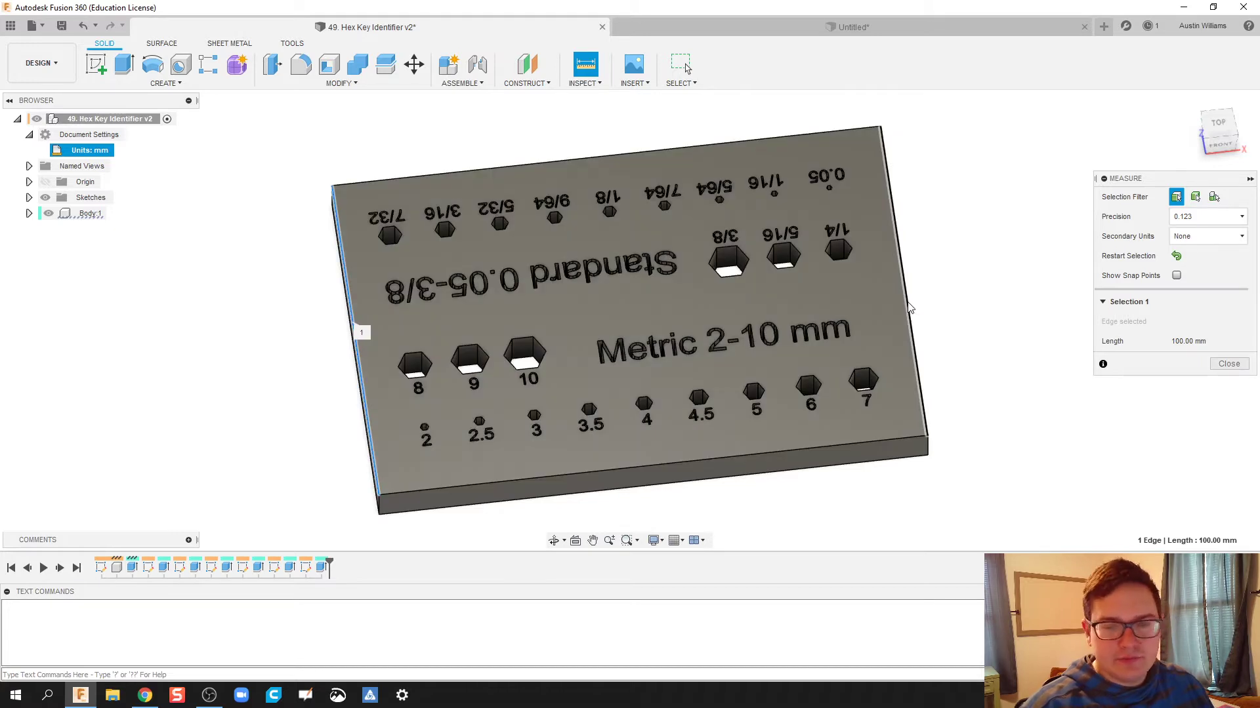
click(909, 307)
click(887, 33)
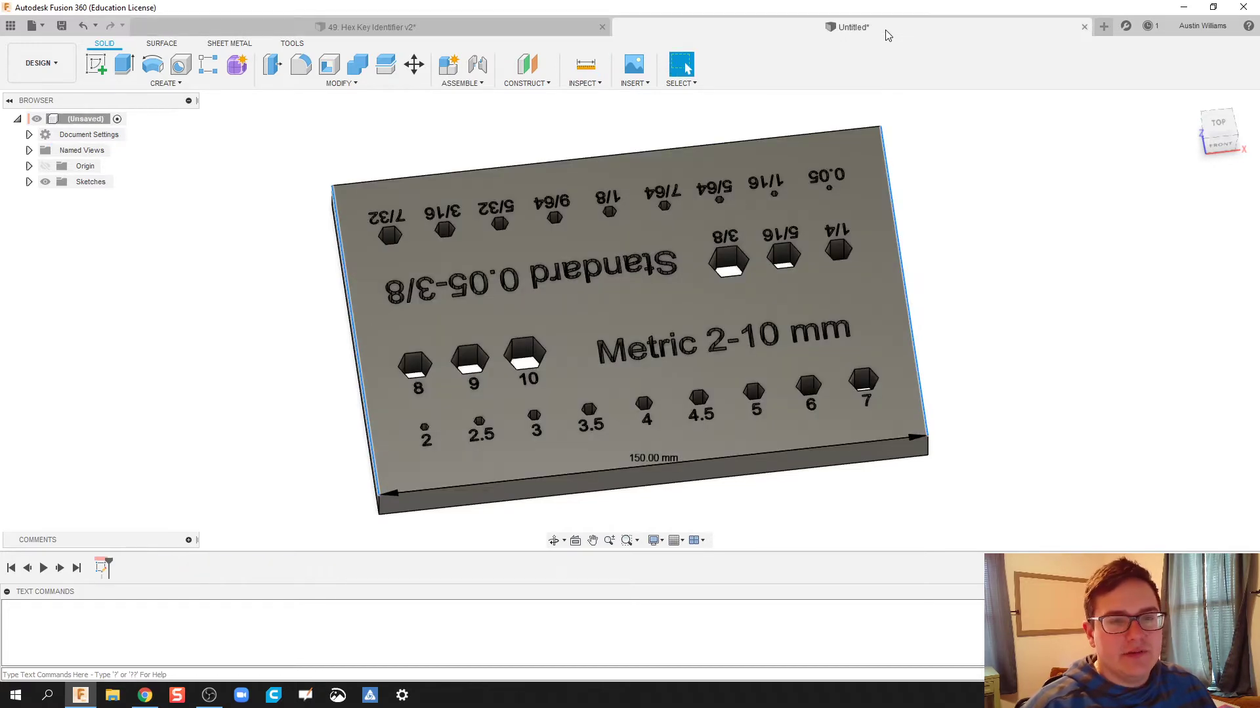
click(371, 27)
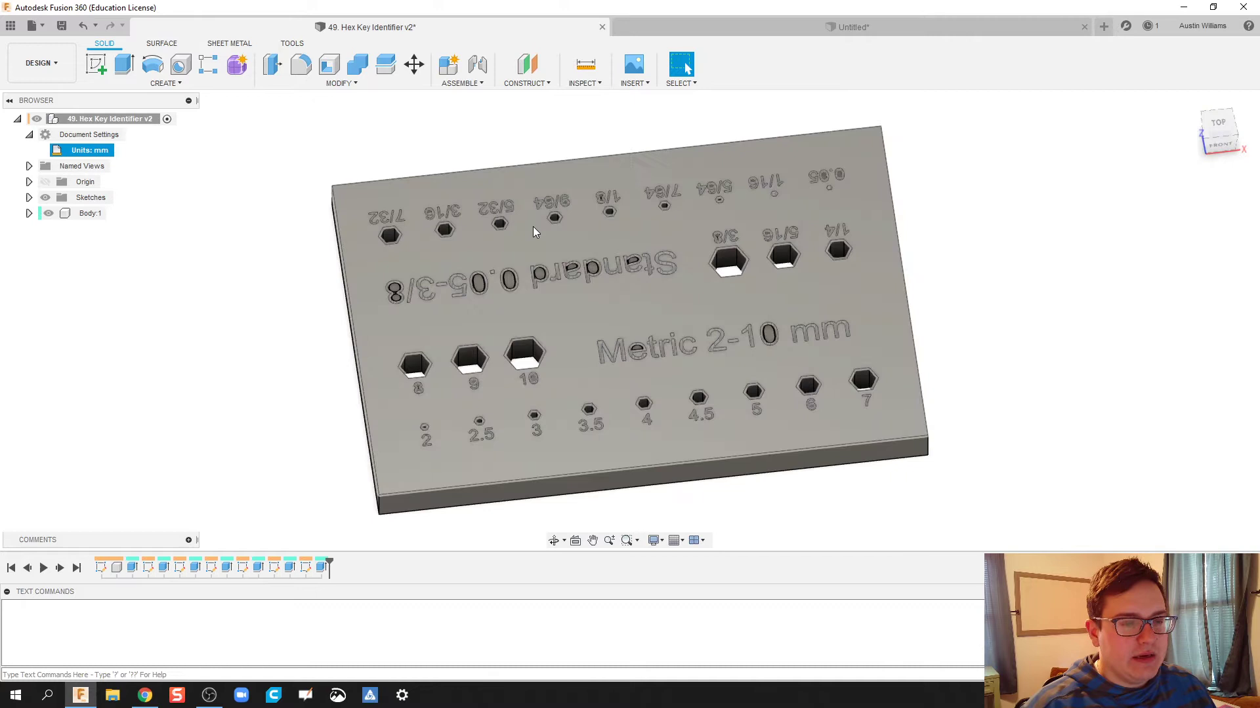
key(i)
click(533, 164)
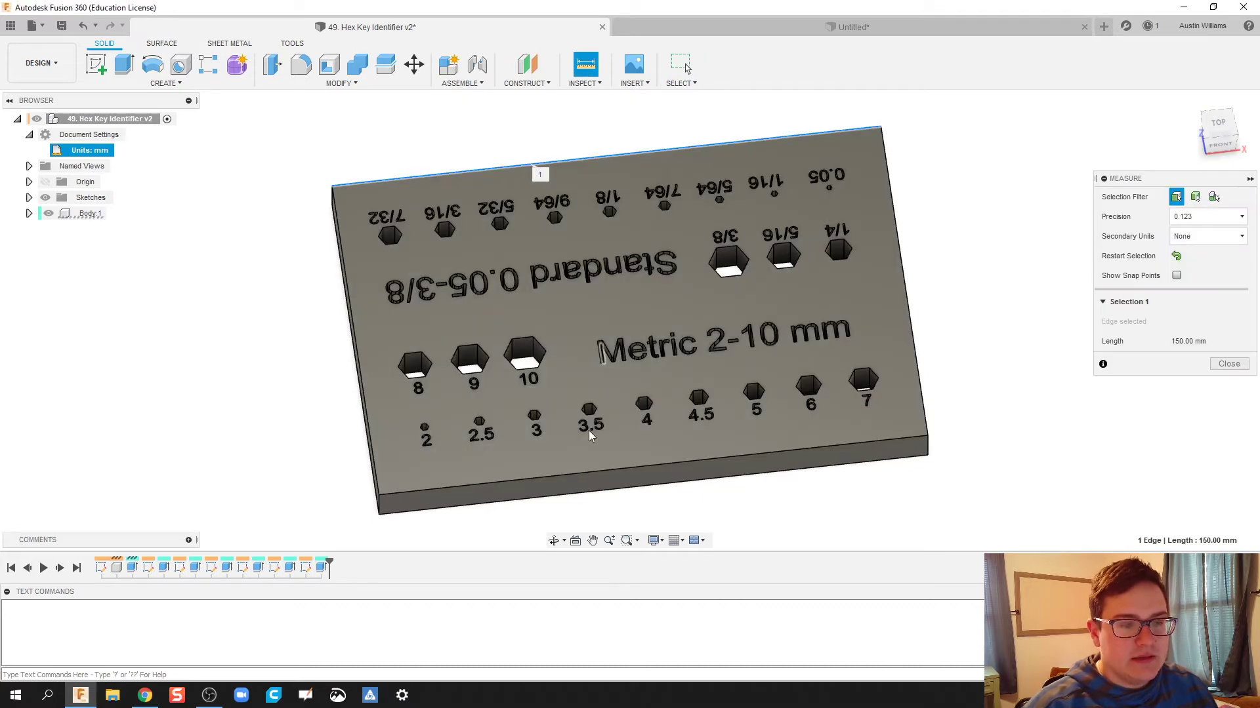
click(588, 473)
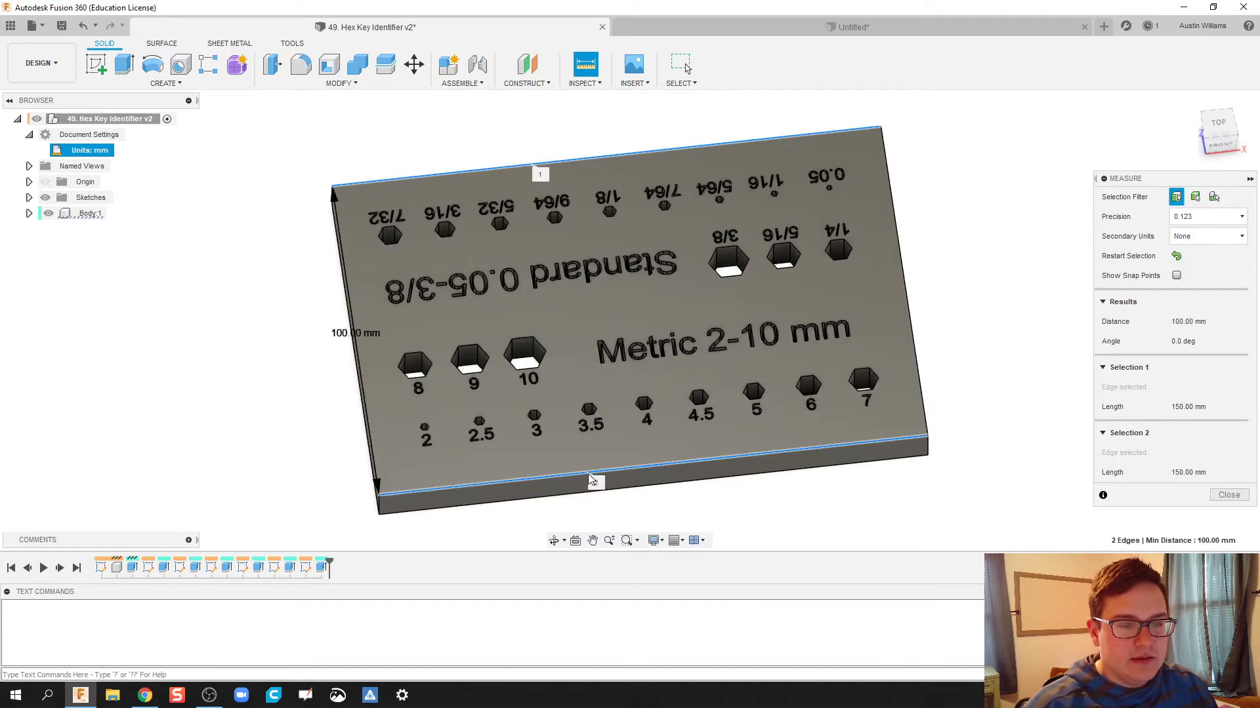
- Switch to the Untitled design and reopen Sketch1 for editing
click(834, 29)
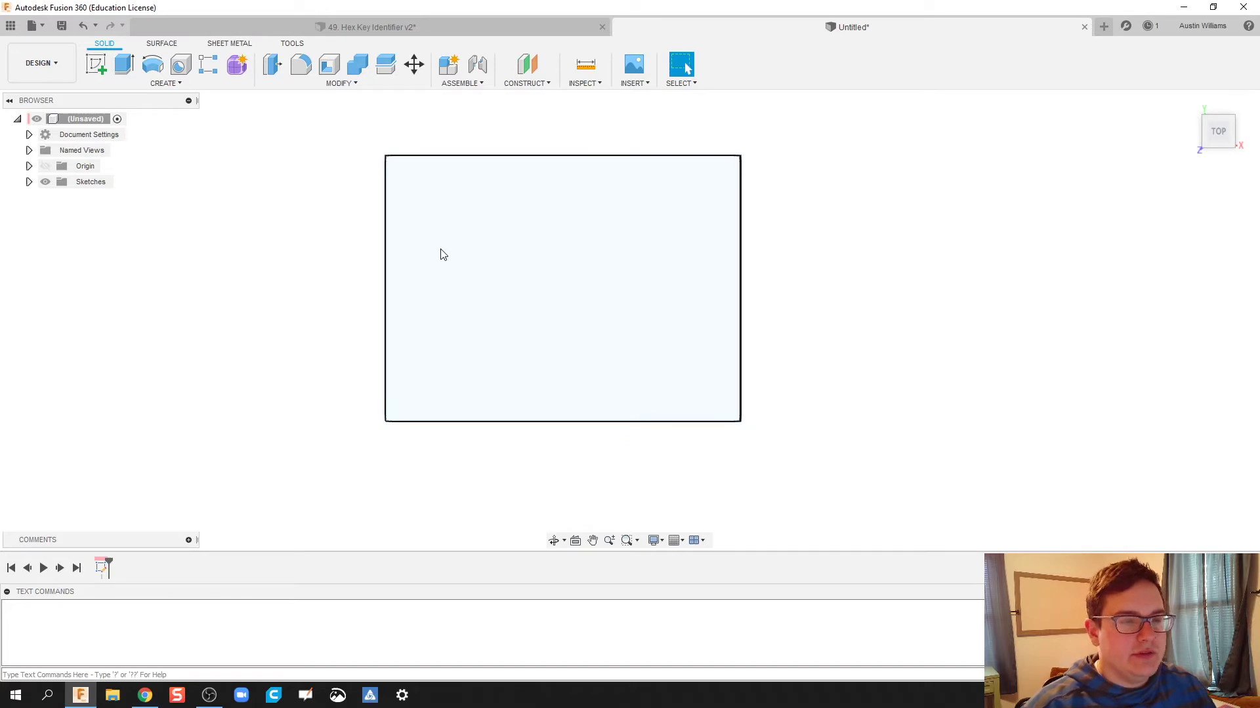
middle_drag(324, 273, 399, 261)
click(451, 274)
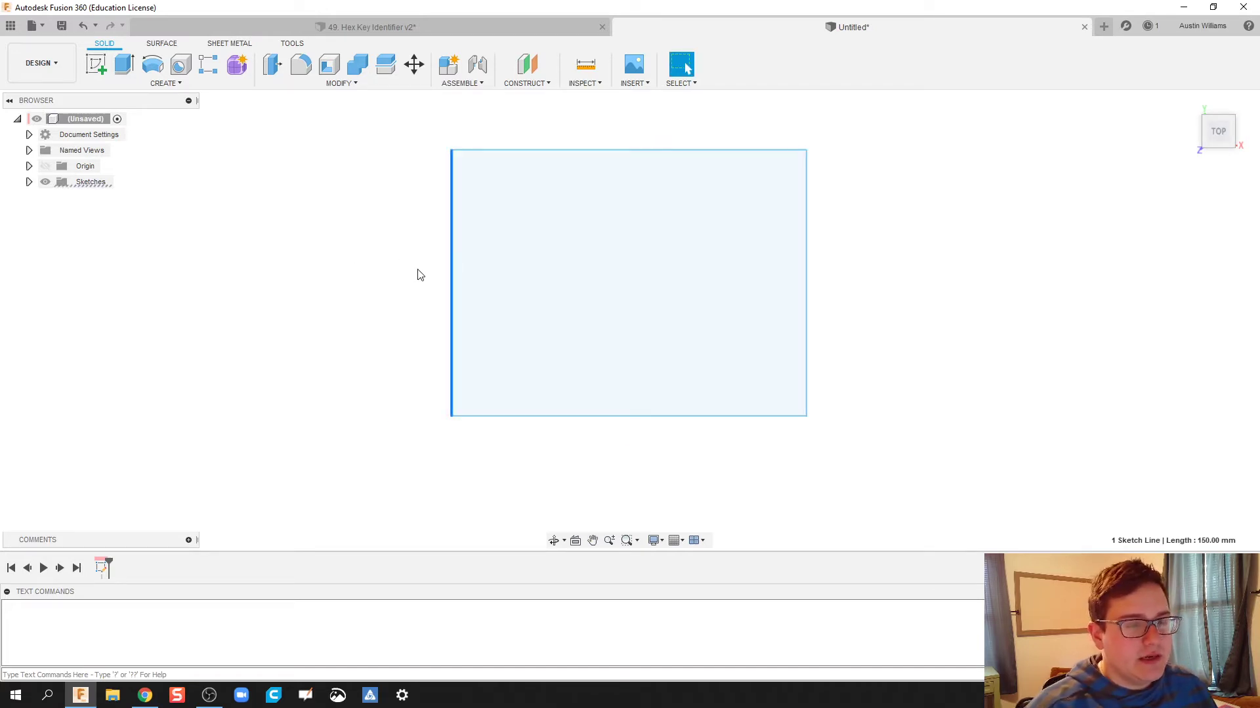
click(415, 274)
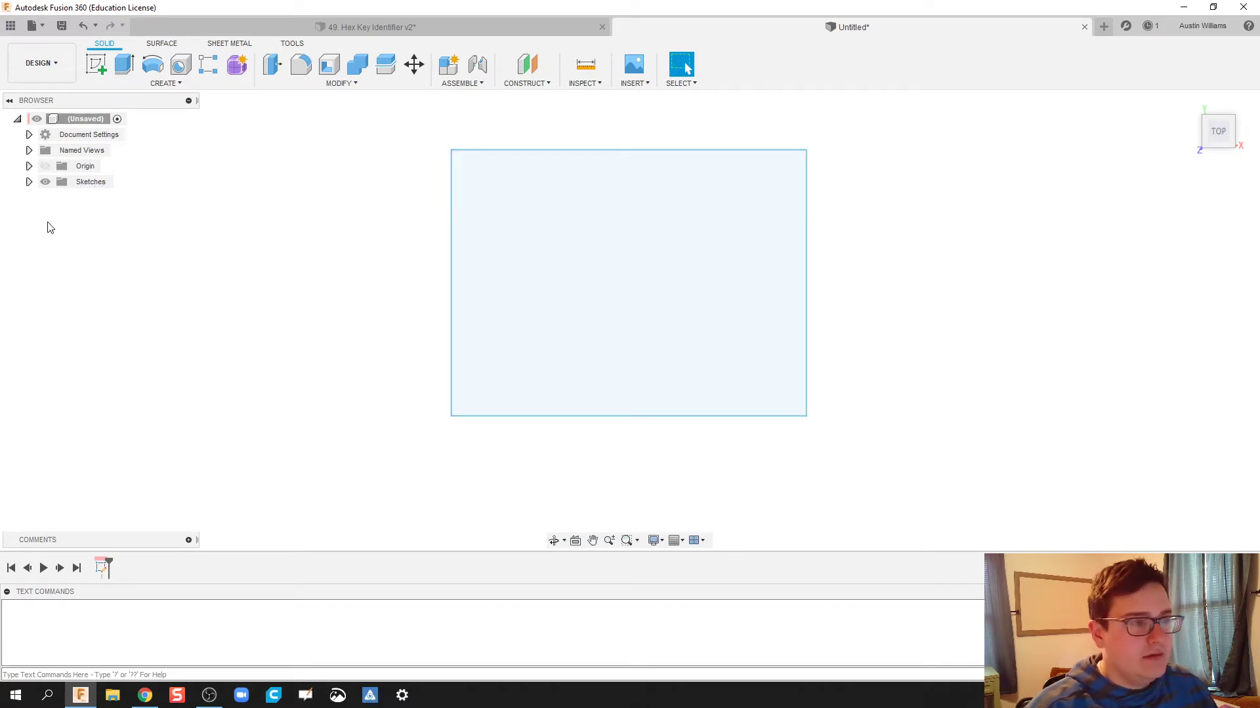
click(28, 182)
double_click(76, 199)
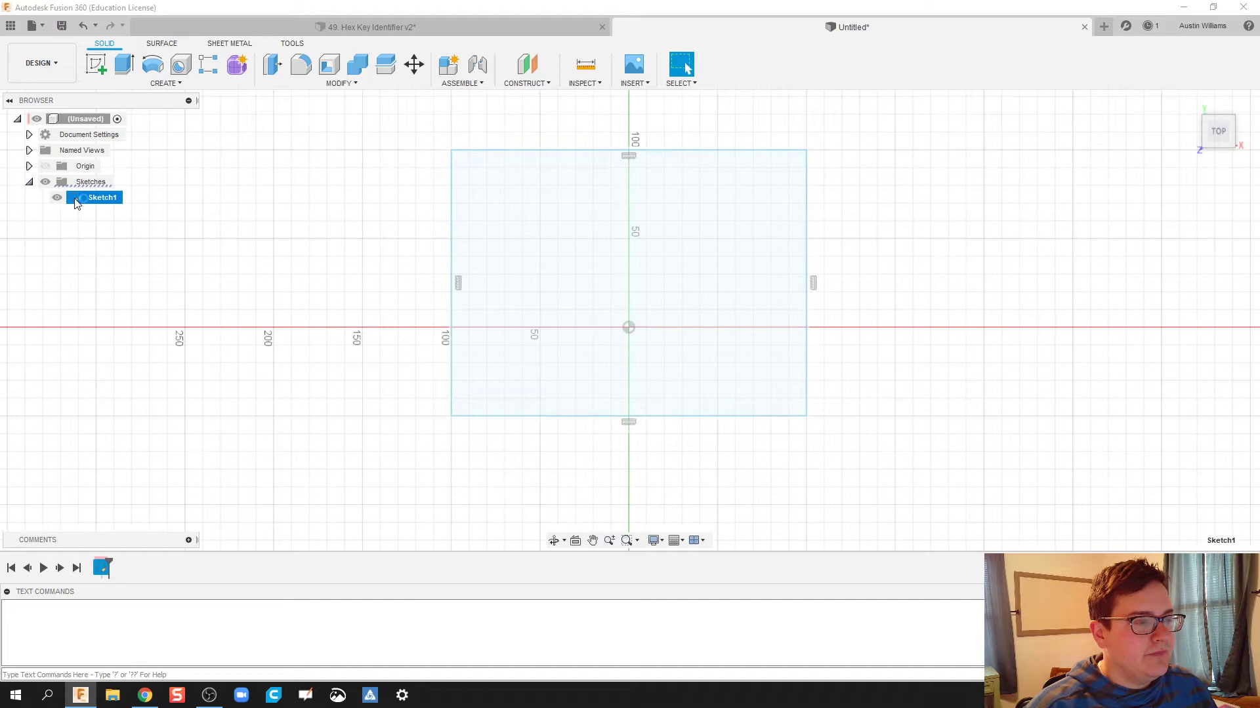
- Dimension the rectangle's left edge to 150 mm and bottom edge to 100 mm
key(d)
click(450, 256)
click(372, 256)
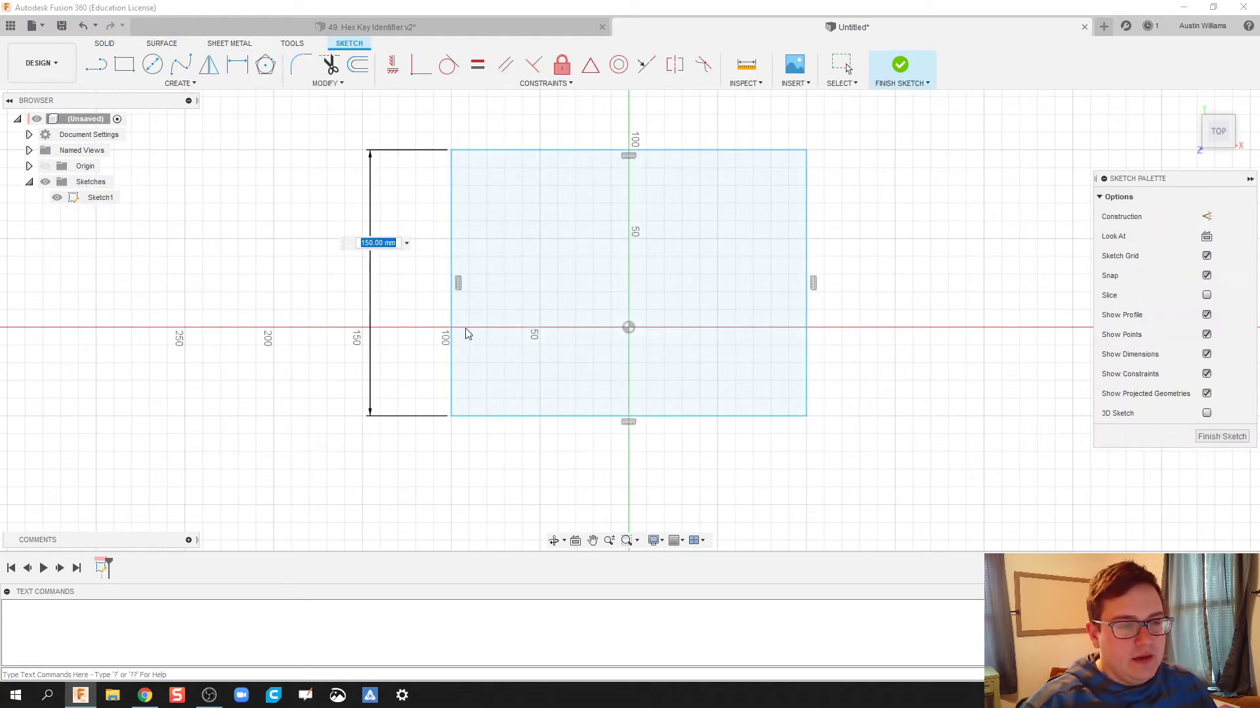
key(Return)
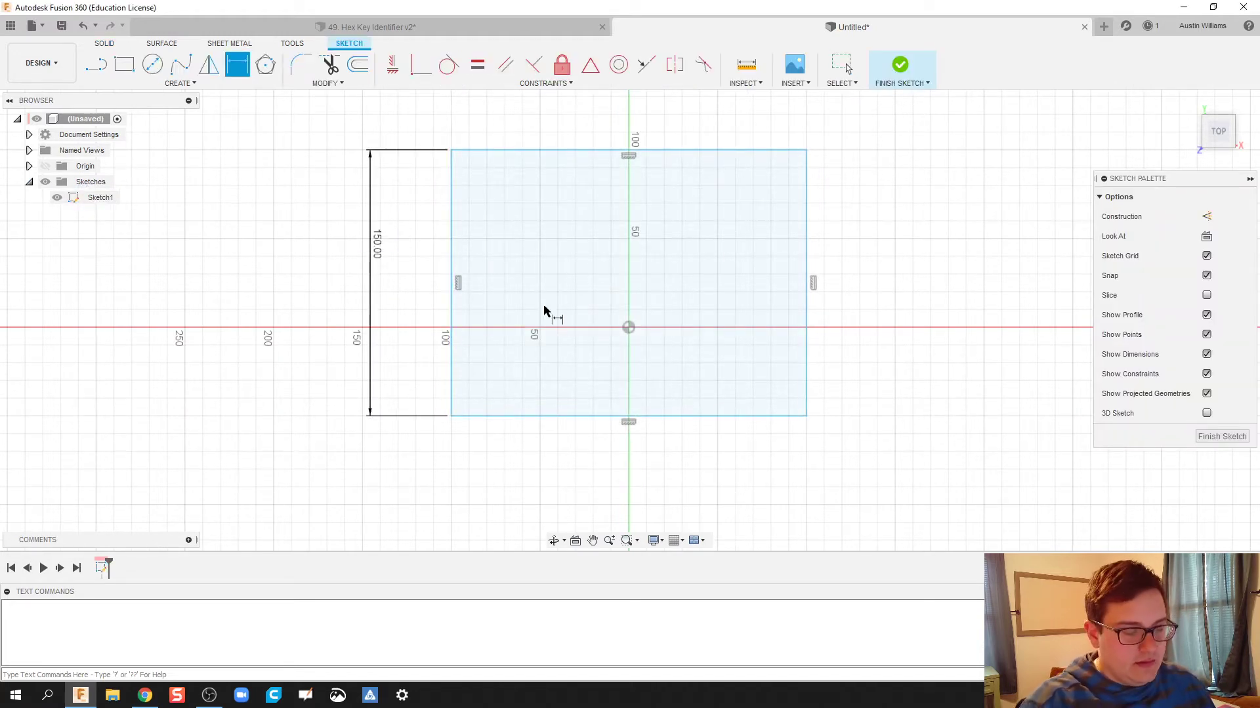
click(559, 416)
click(559, 452)
text(100)
key(Return)
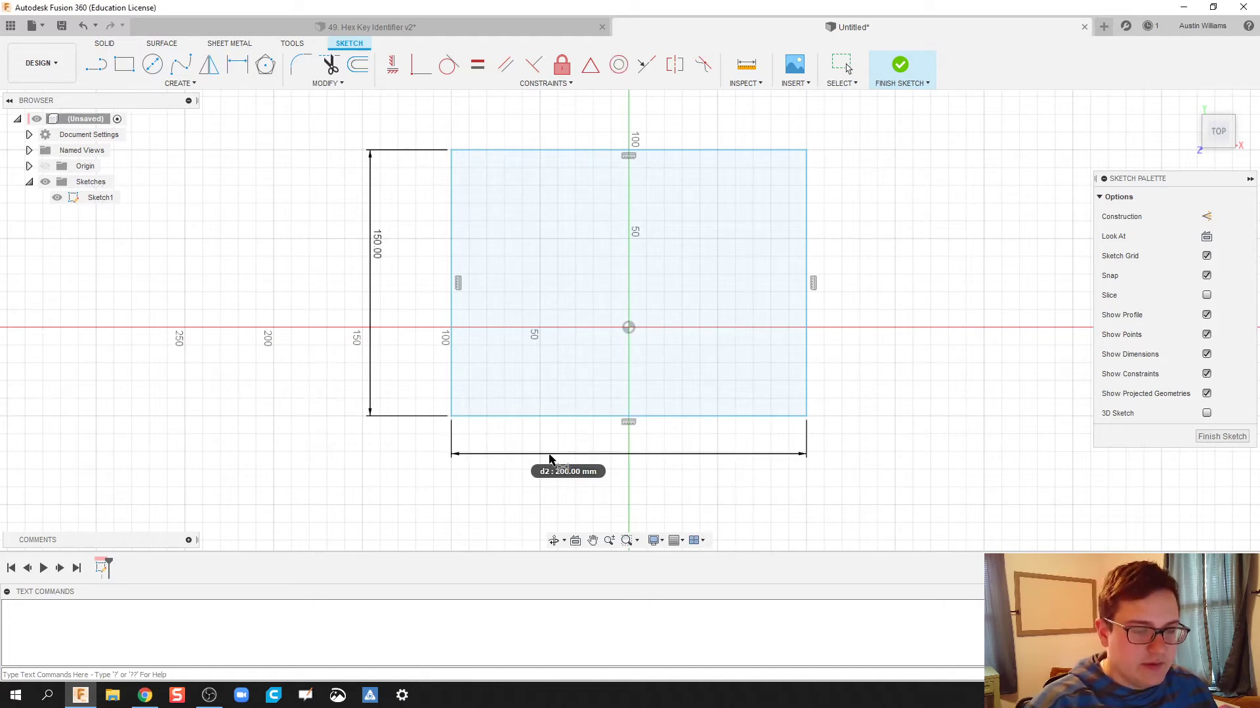
- Finish Sketch1 and extrude the rectangle profile 20 mm as a New Body
click(900, 64)
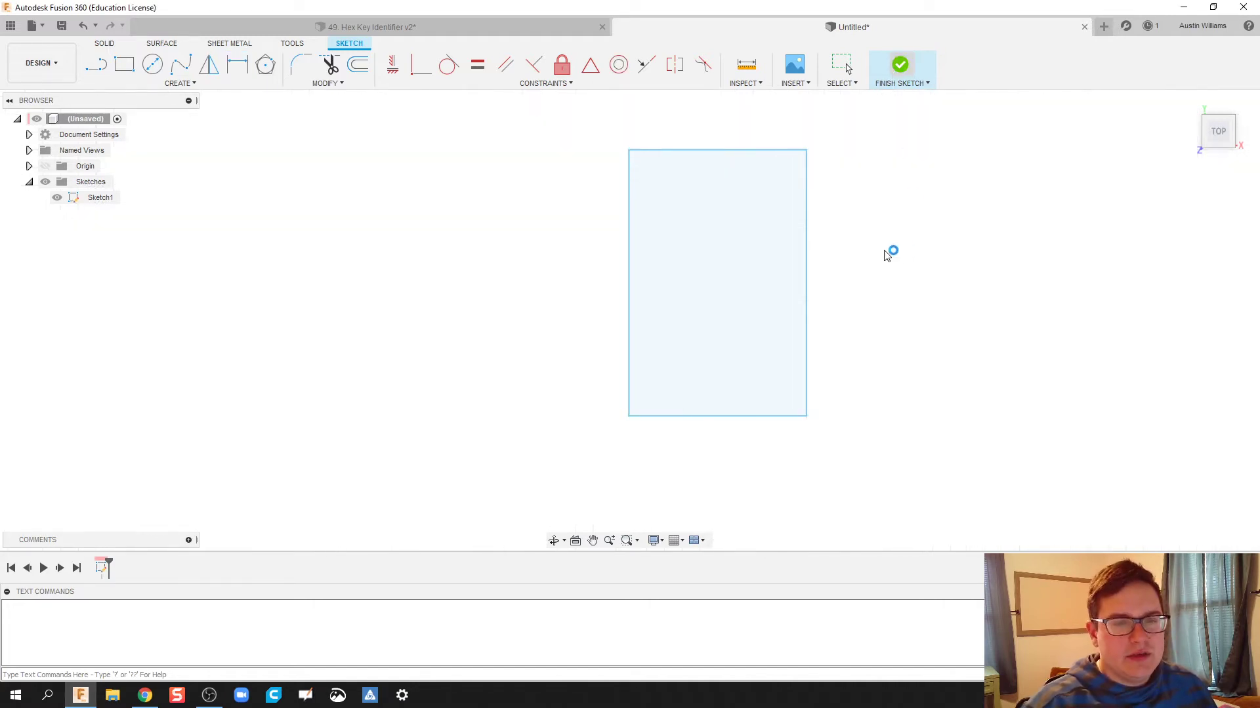
click(124, 64)
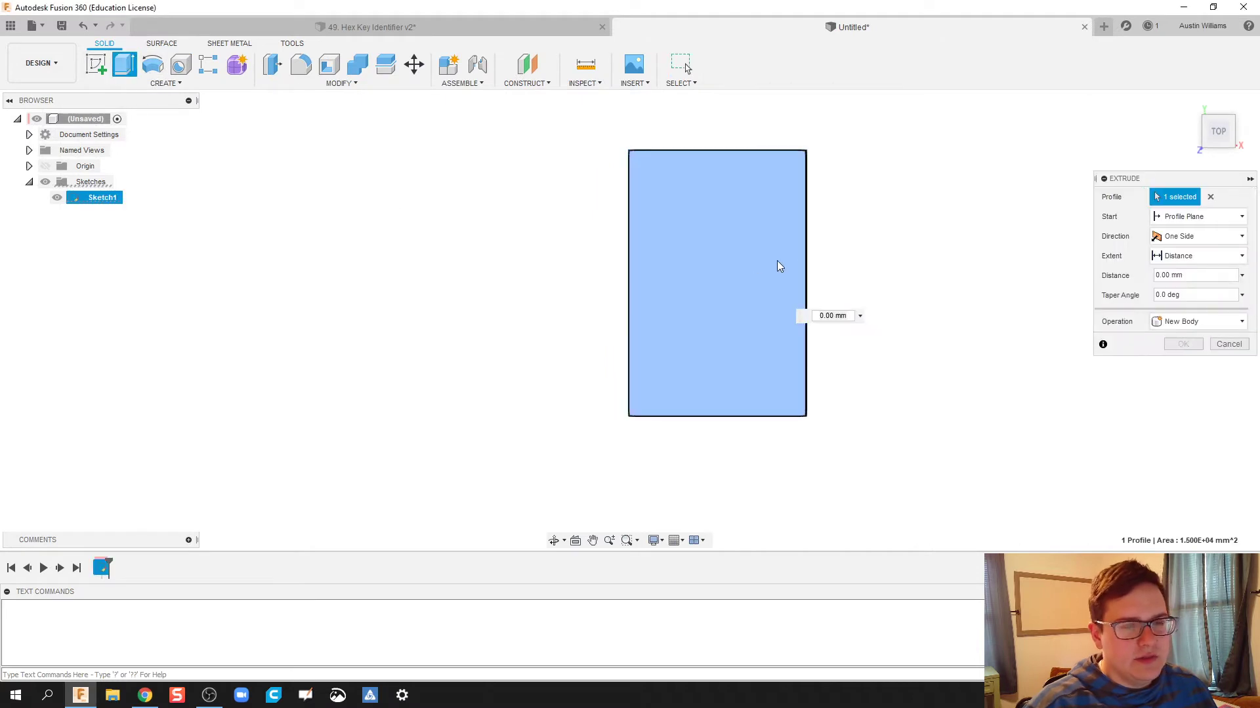
click(708, 284)
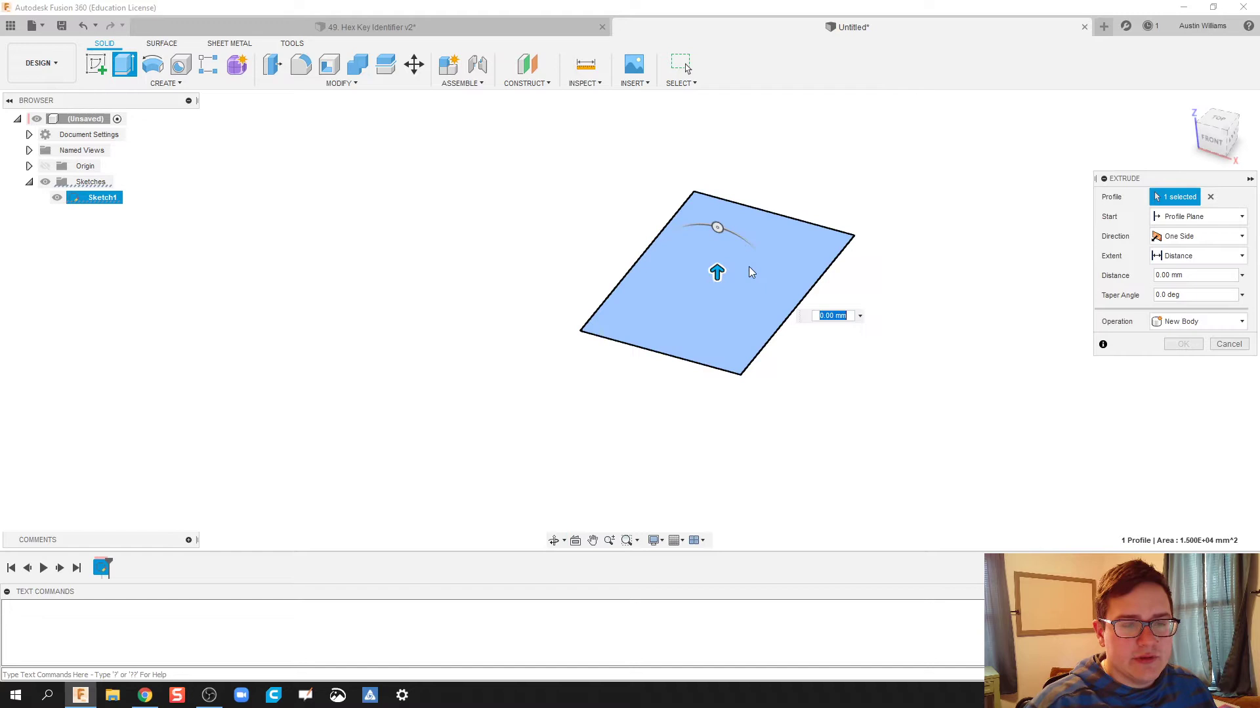
drag(717, 271, 720, 247)
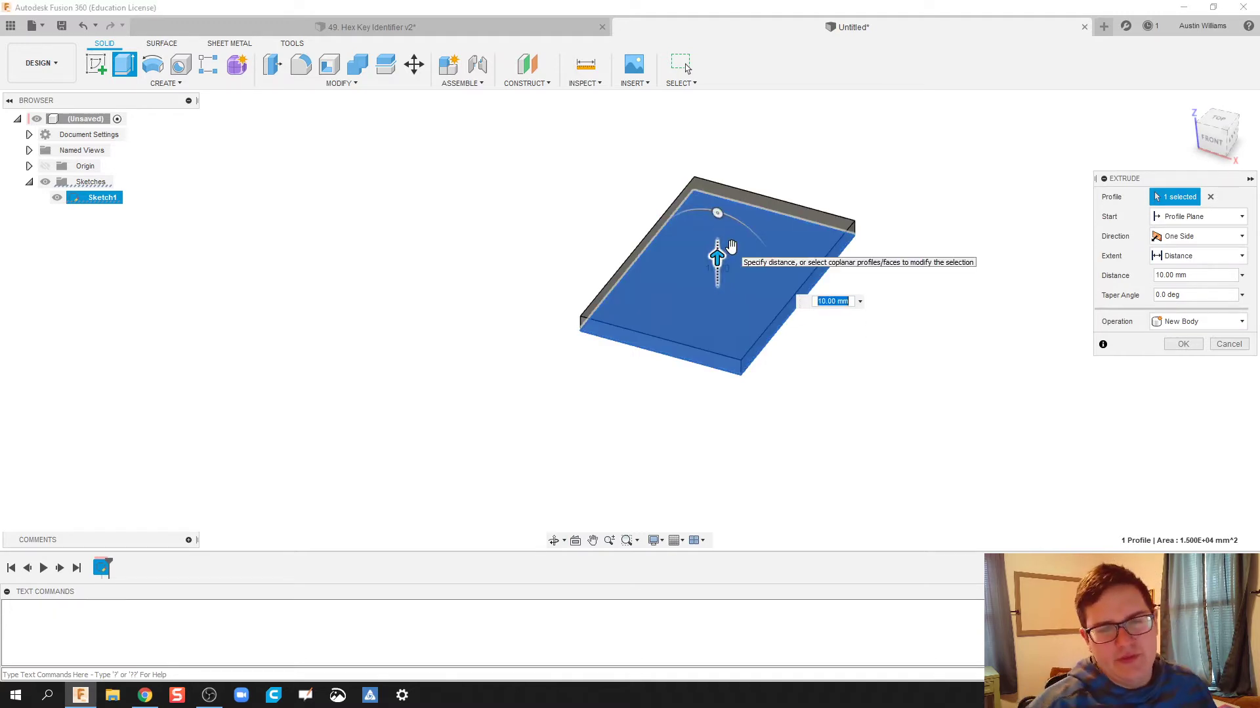
drag(717, 256, 717, 248)
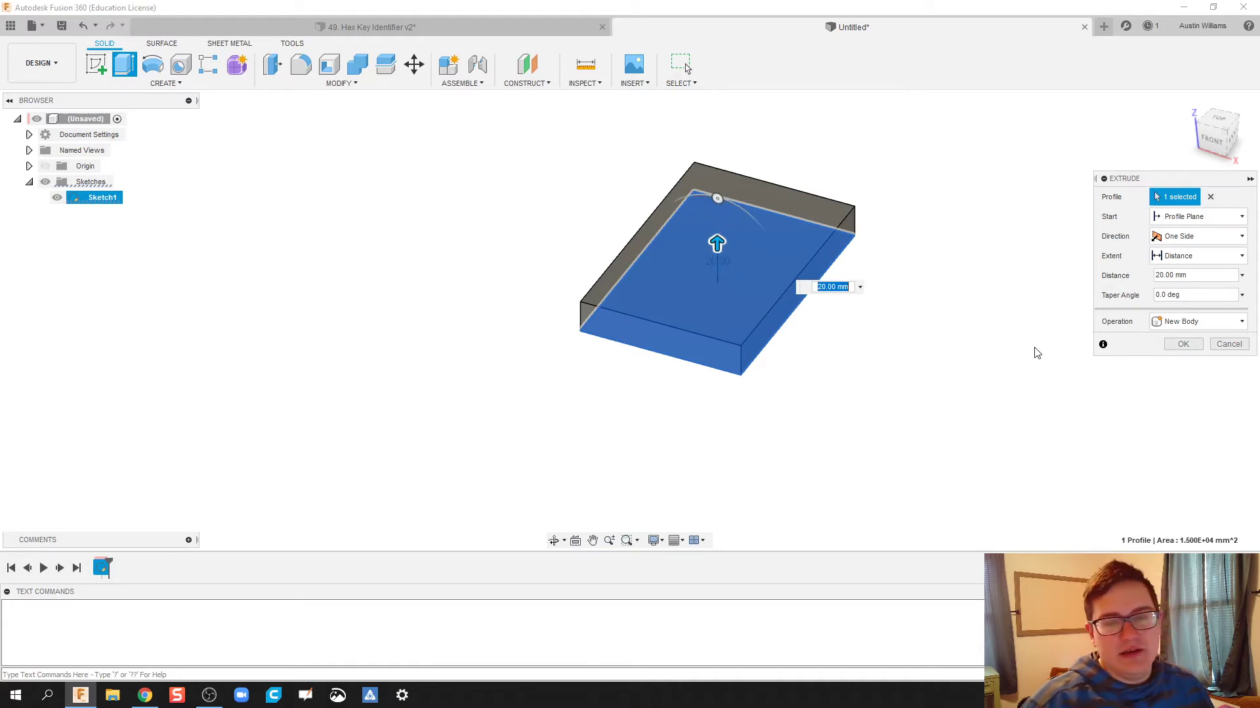
click(1168, 346)
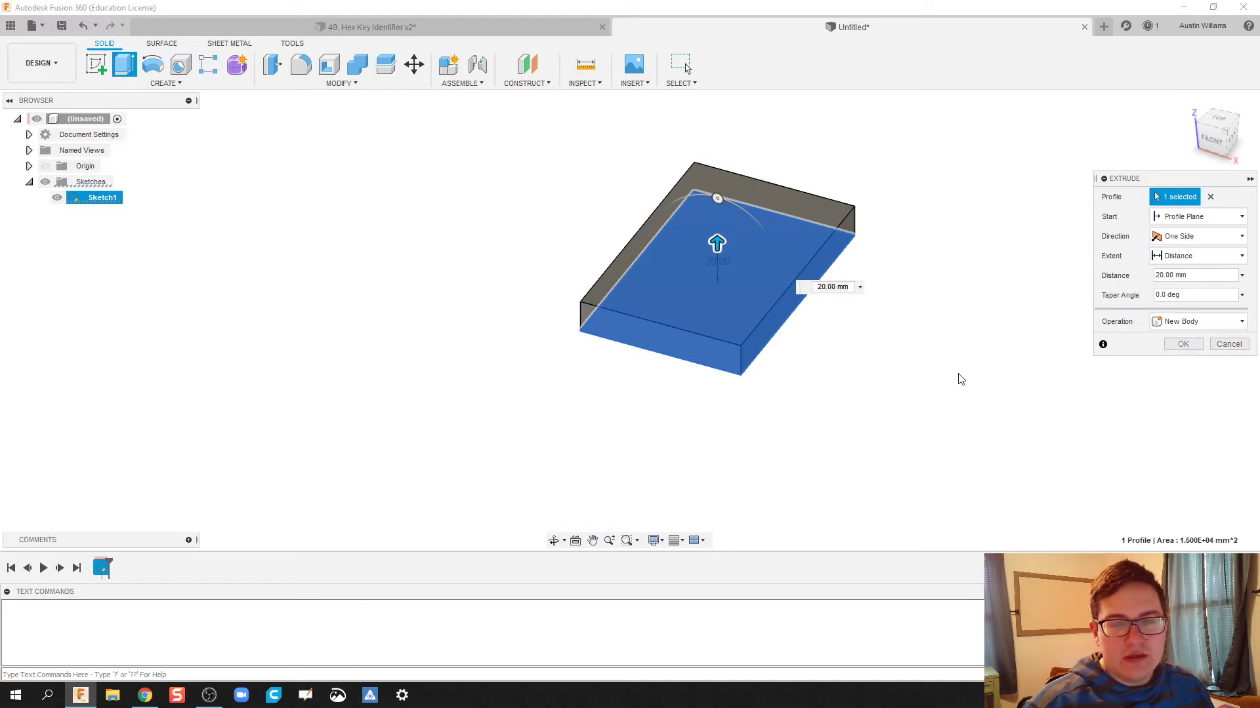
click(1205, 321)
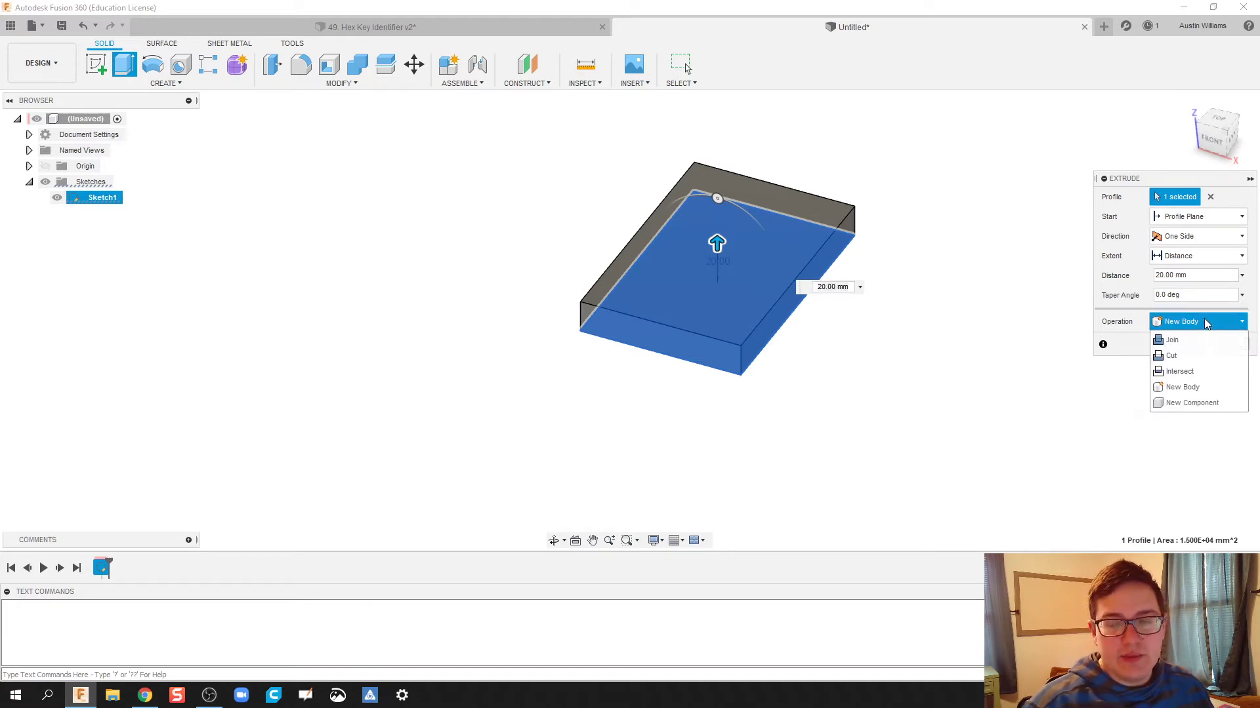
click(1077, 383)
click(1182, 343)
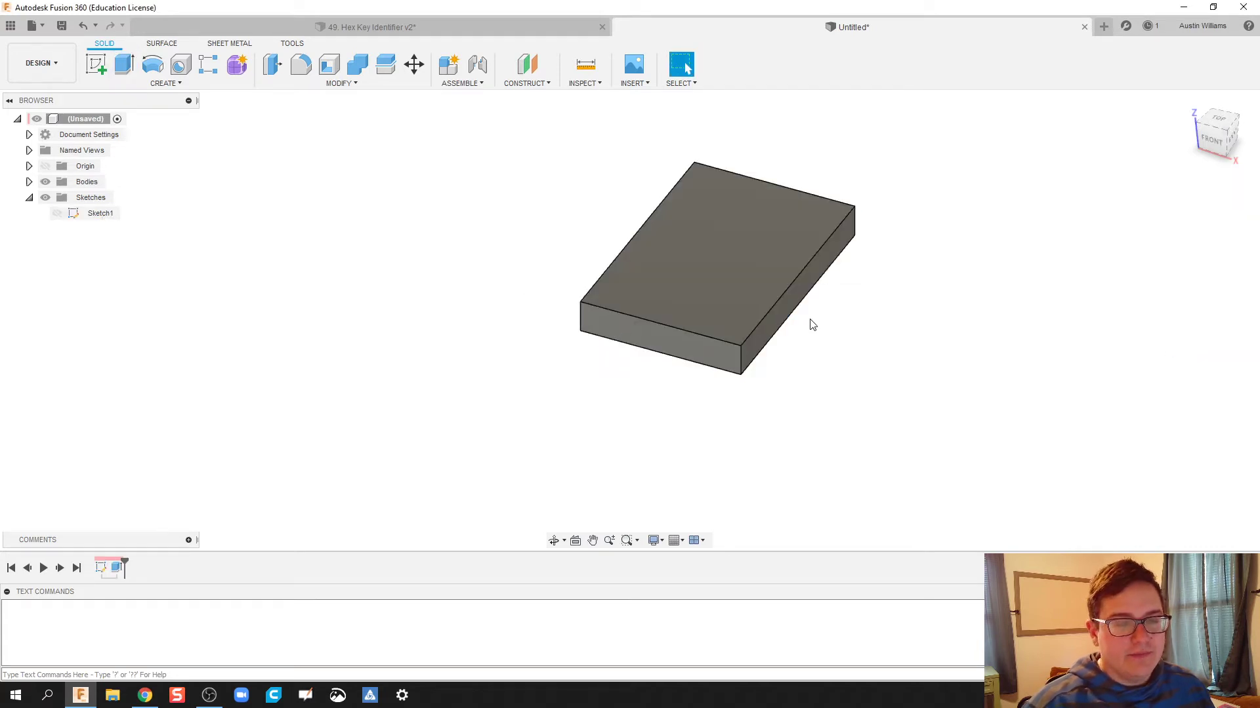
- Create a sketch on the block's top face and view it from above, zoomed in
middle_drag(870, 362, 704, 403)
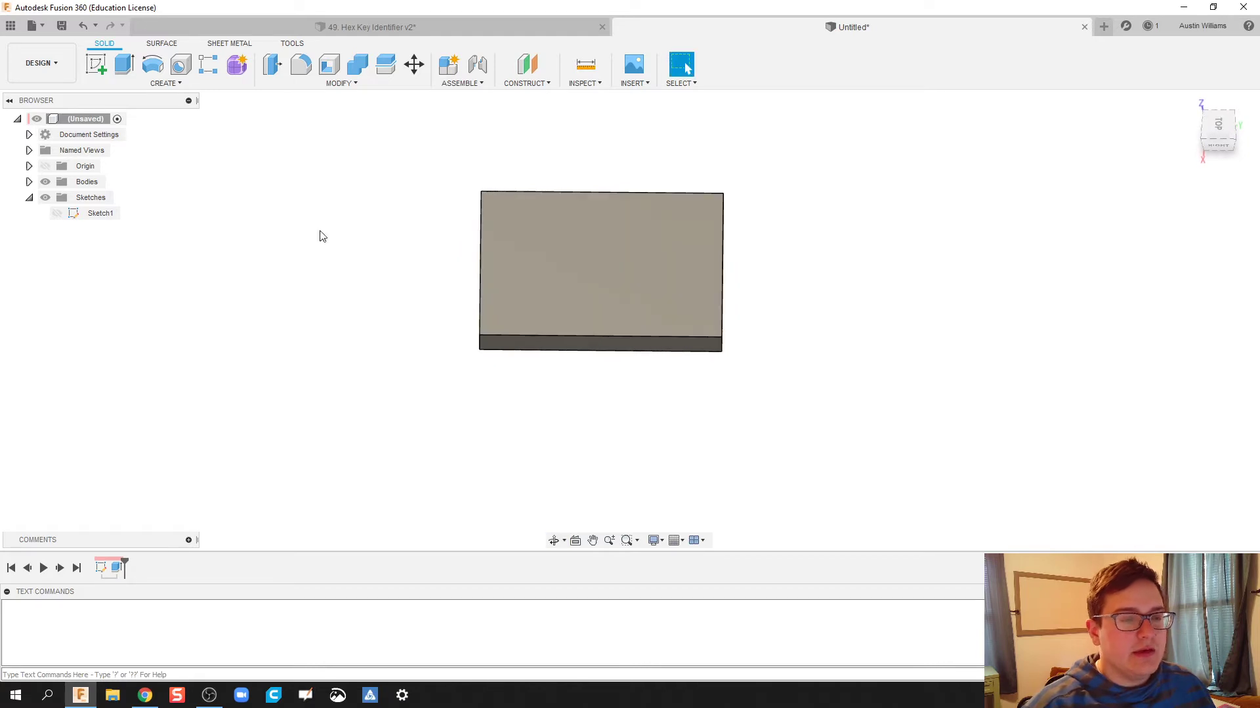
click(96, 64)
click(602, 277)
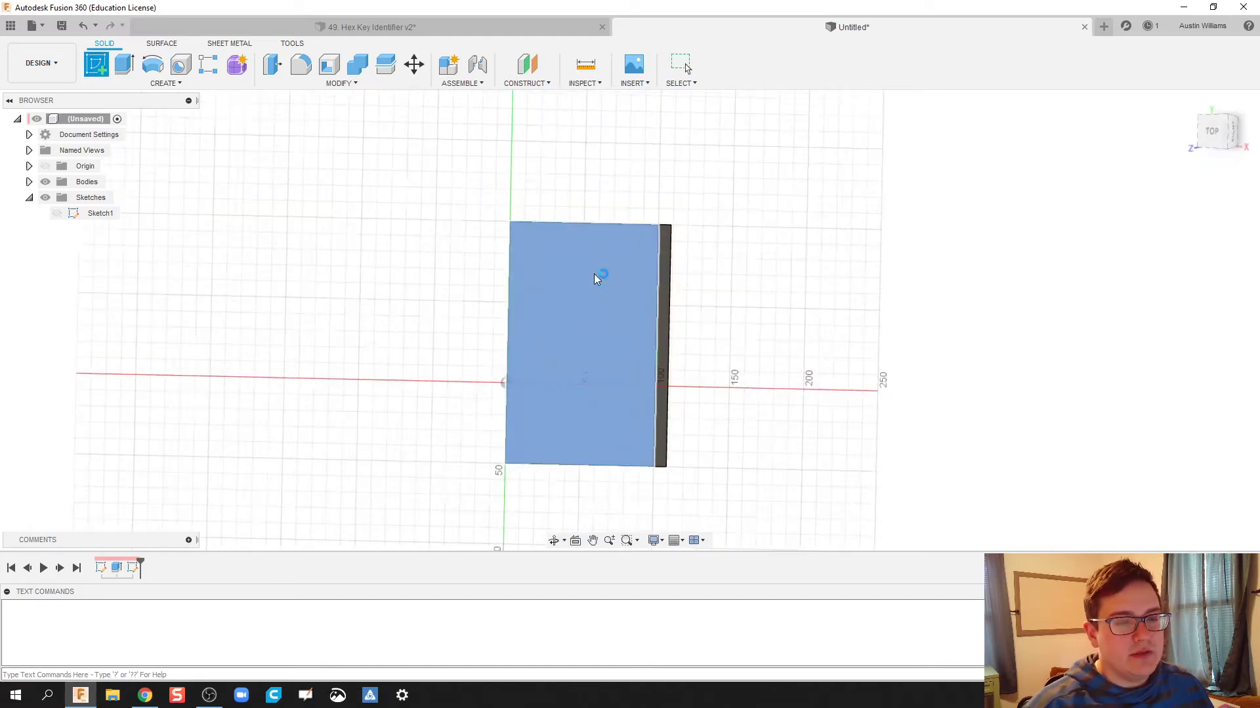
mouse_move(767, 348)
shift+middle_down()
mouse_move(655, 326)
mouse_move(630, 334)
mouse_move(543, 227)
mouse_move(834, 326)
shift+middle_up()
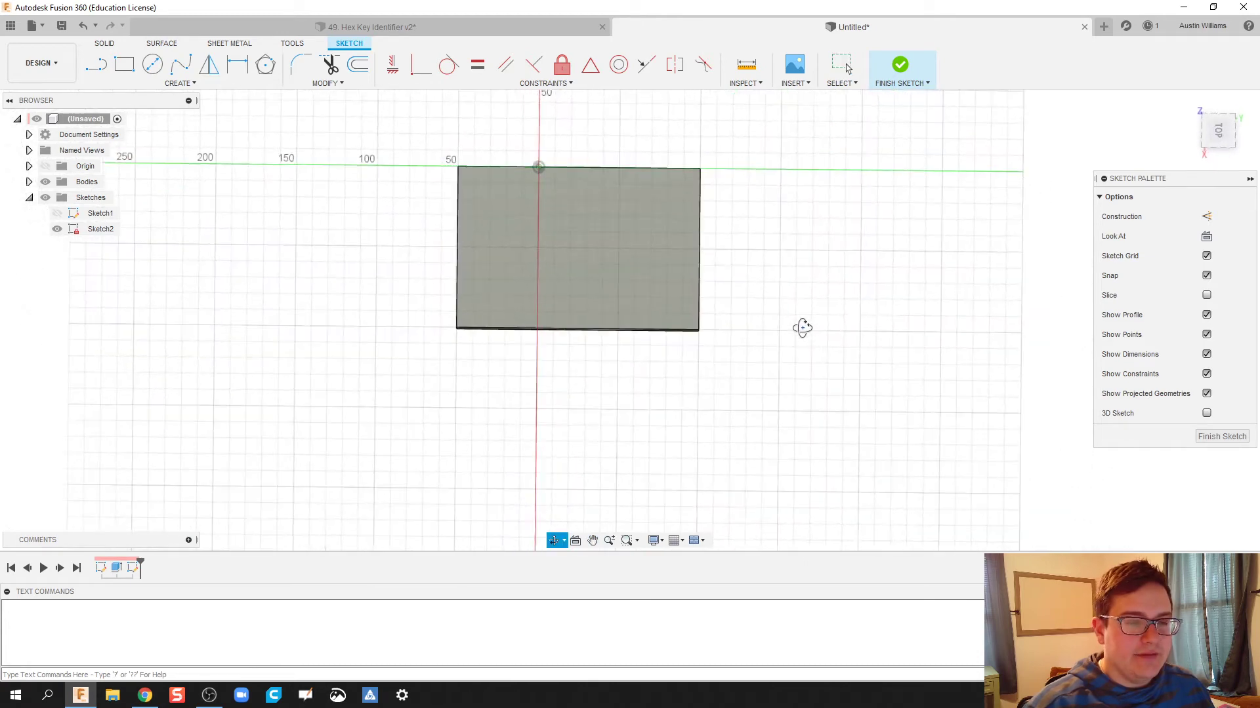
scroll(794, 341, up, 4)
scroll(853, 381, up, 2)
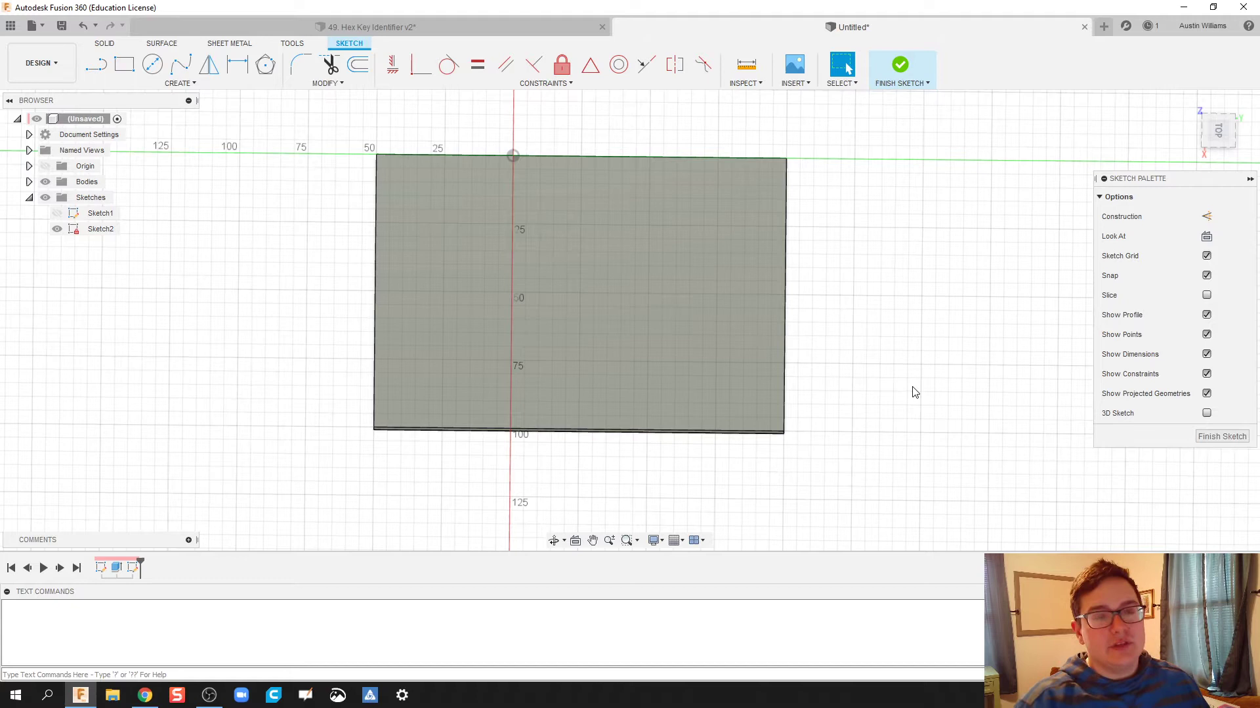
- Draw a 150 mm horizontal line edge to edge across the rectangle and make it construction geometry
key(l)
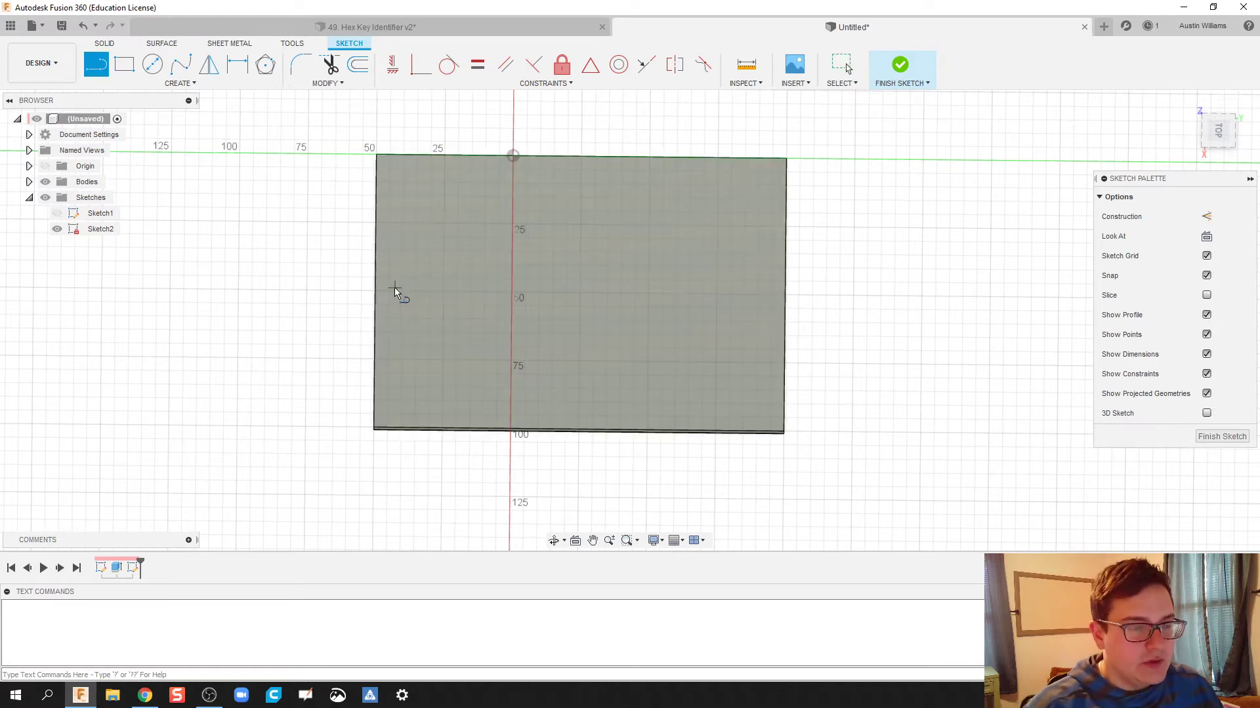
click(376, 292)
double_click(784, 294)
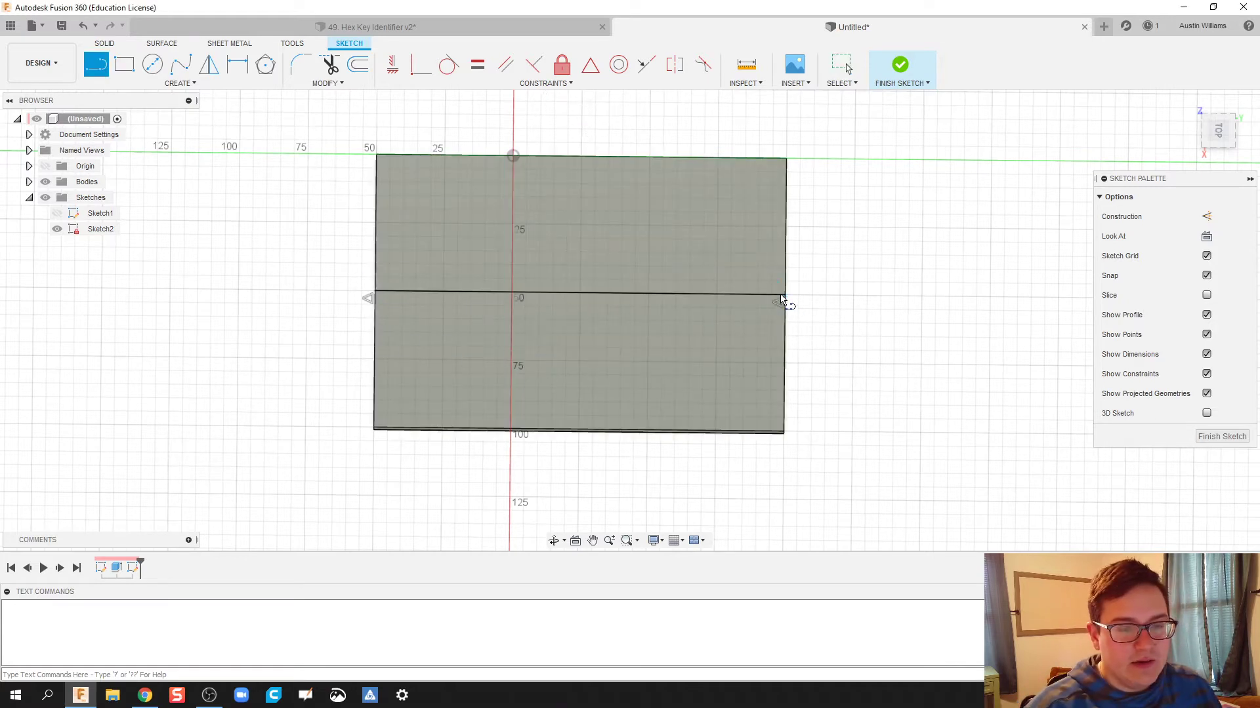
key(Escape)
click(628, 293)
right_click(627, 292)
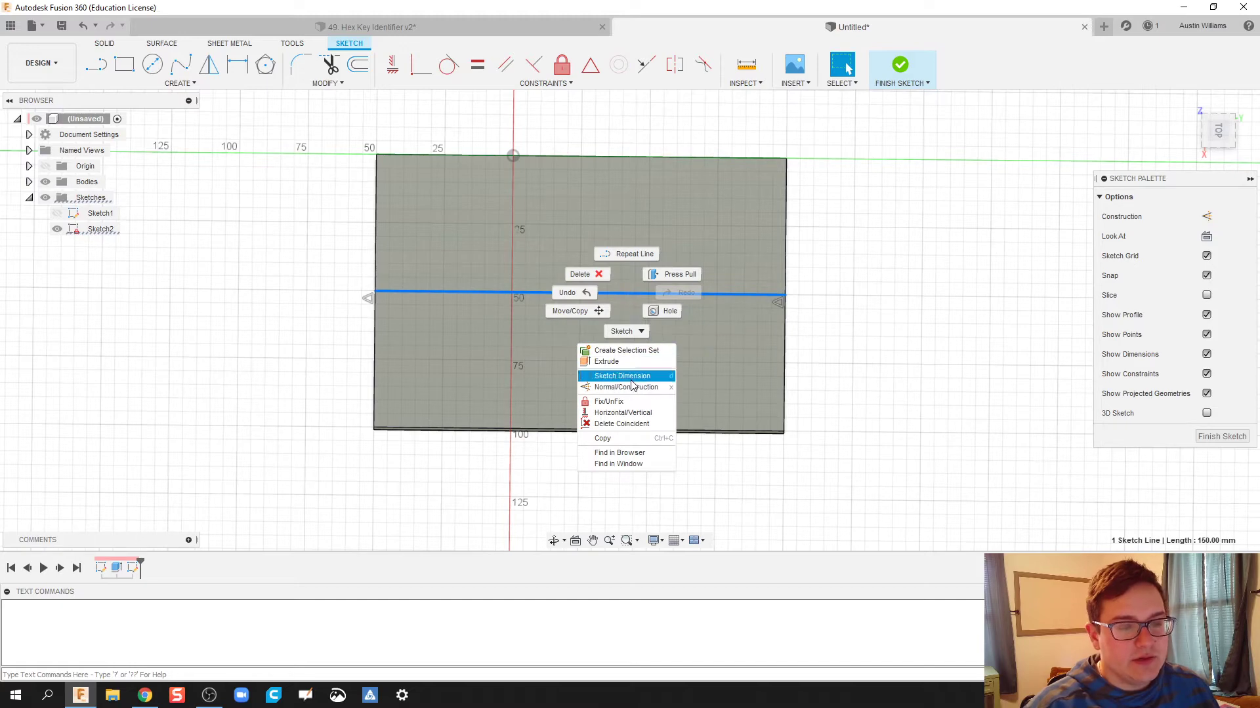
click(581, 381)
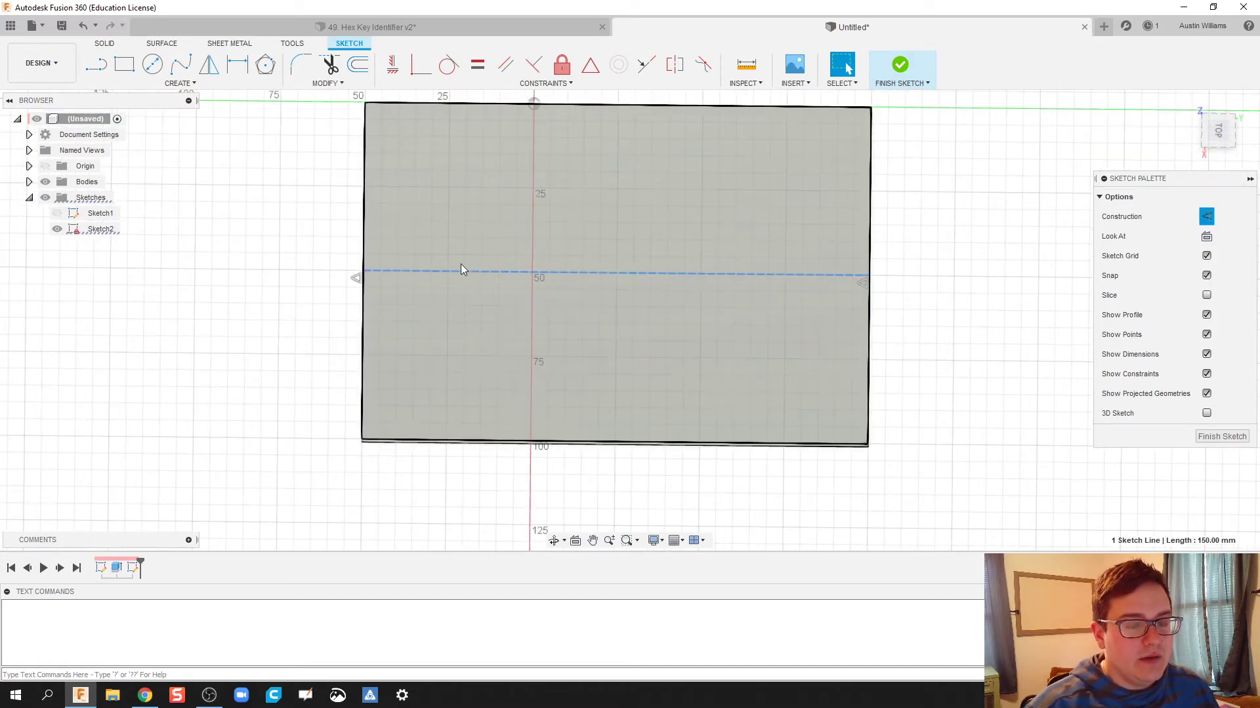
scroll(292, 404, up, 3)
middle_drag(309, 371, 212, 315)
scroll(250, 334, down, 1)
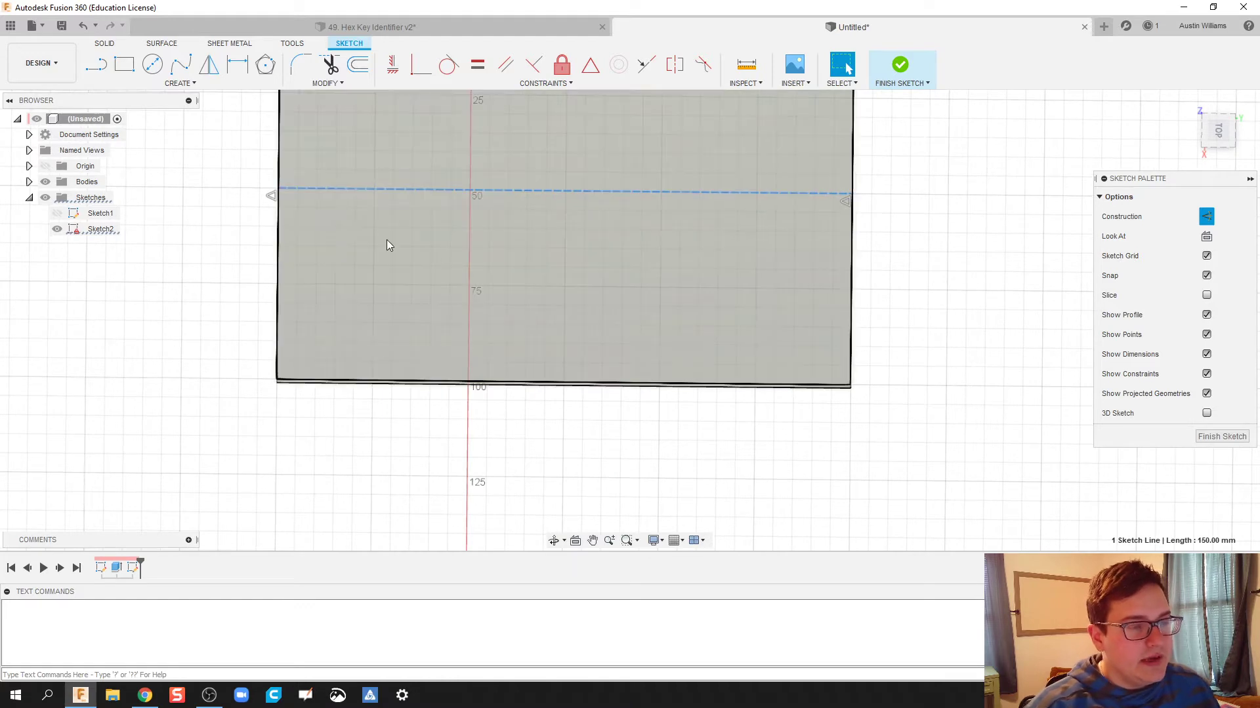
middle_drag(447, 408, 438, 436)
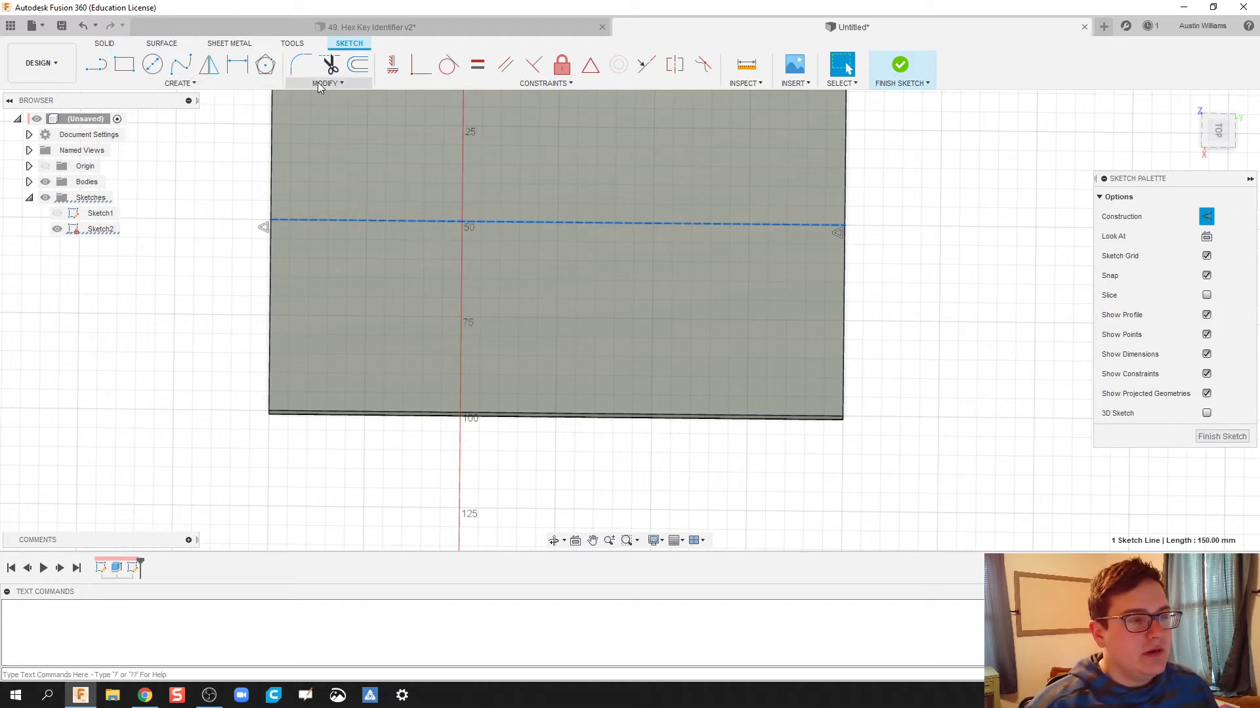
- Place one sketch point in the rectangle's lower-left area, below the construction line
click(184, 84)
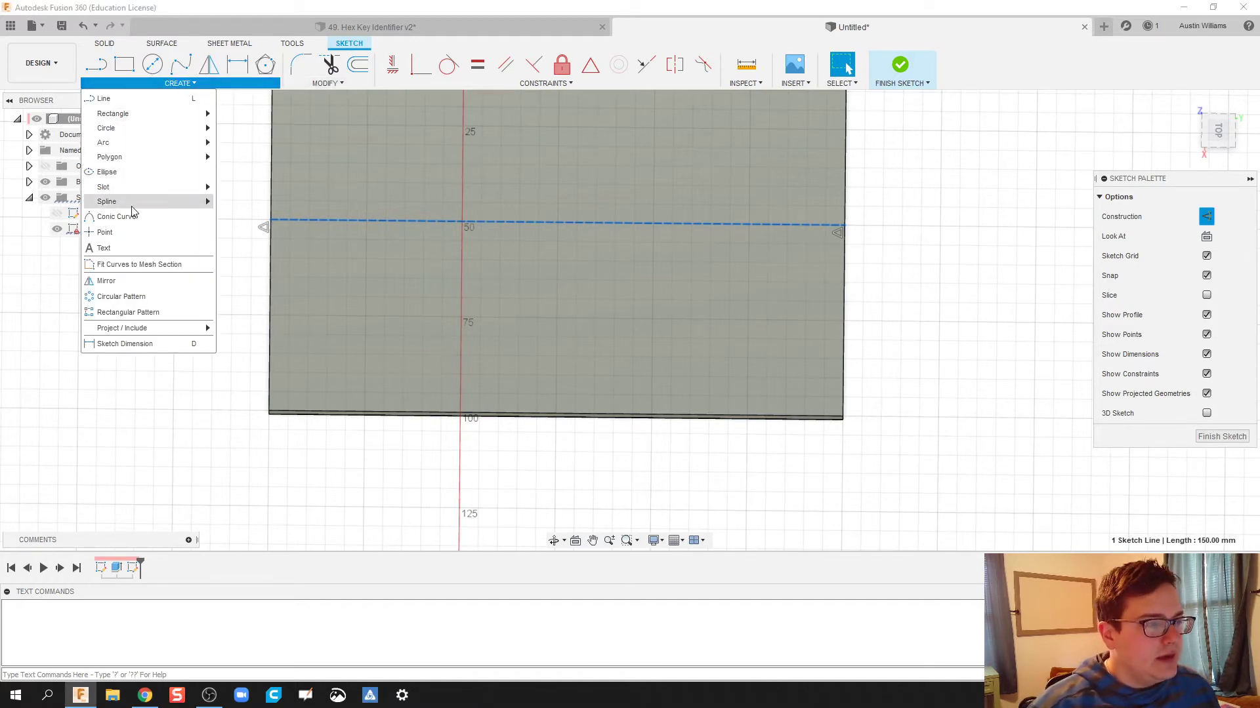
click(104, 233)
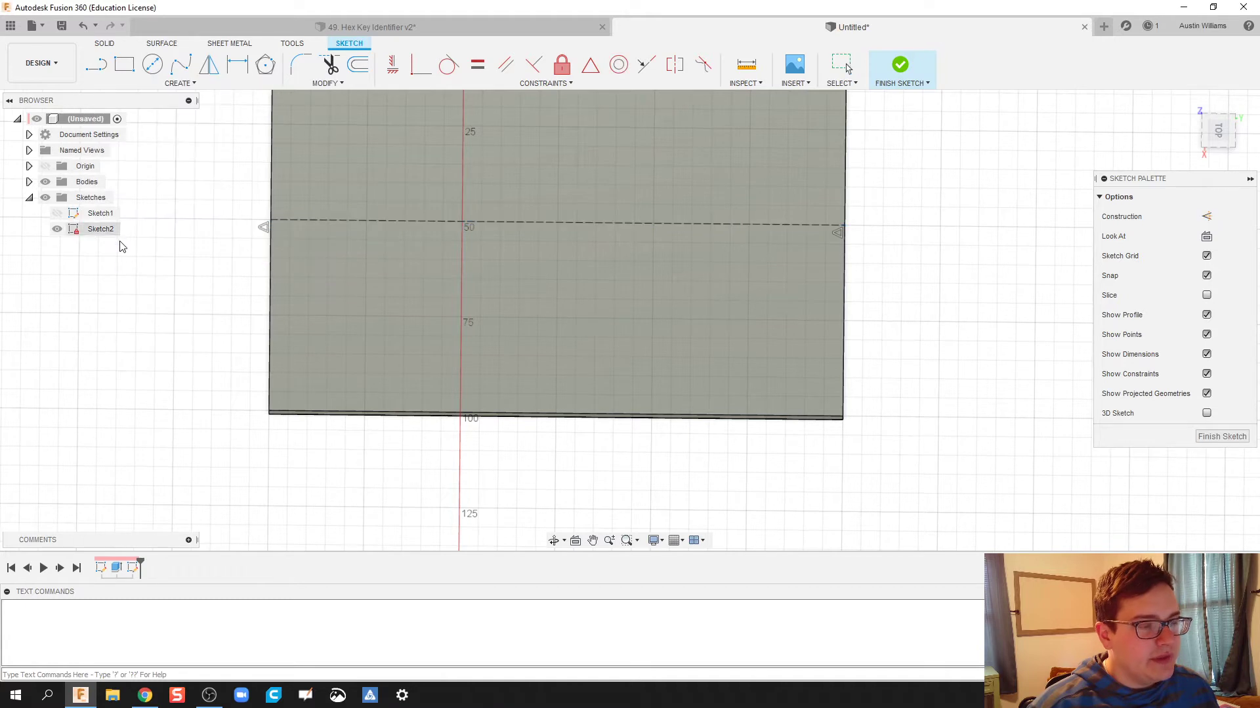
click(326, 355)
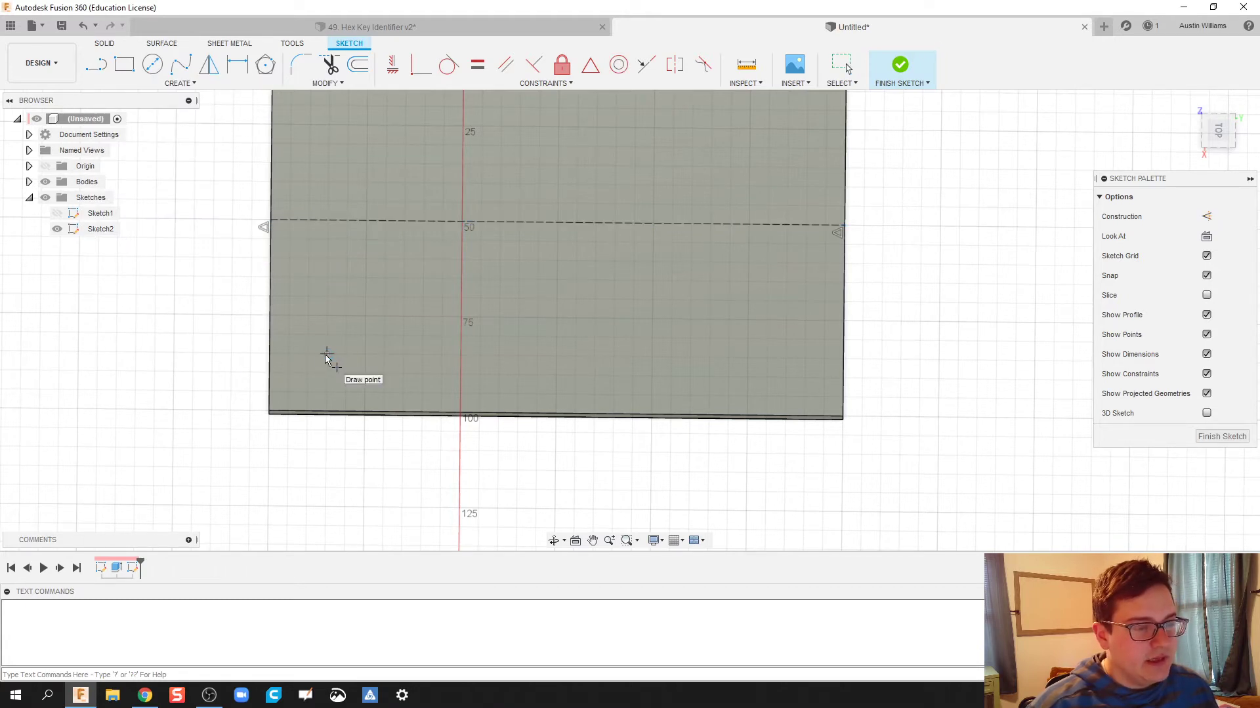
key(Escape)
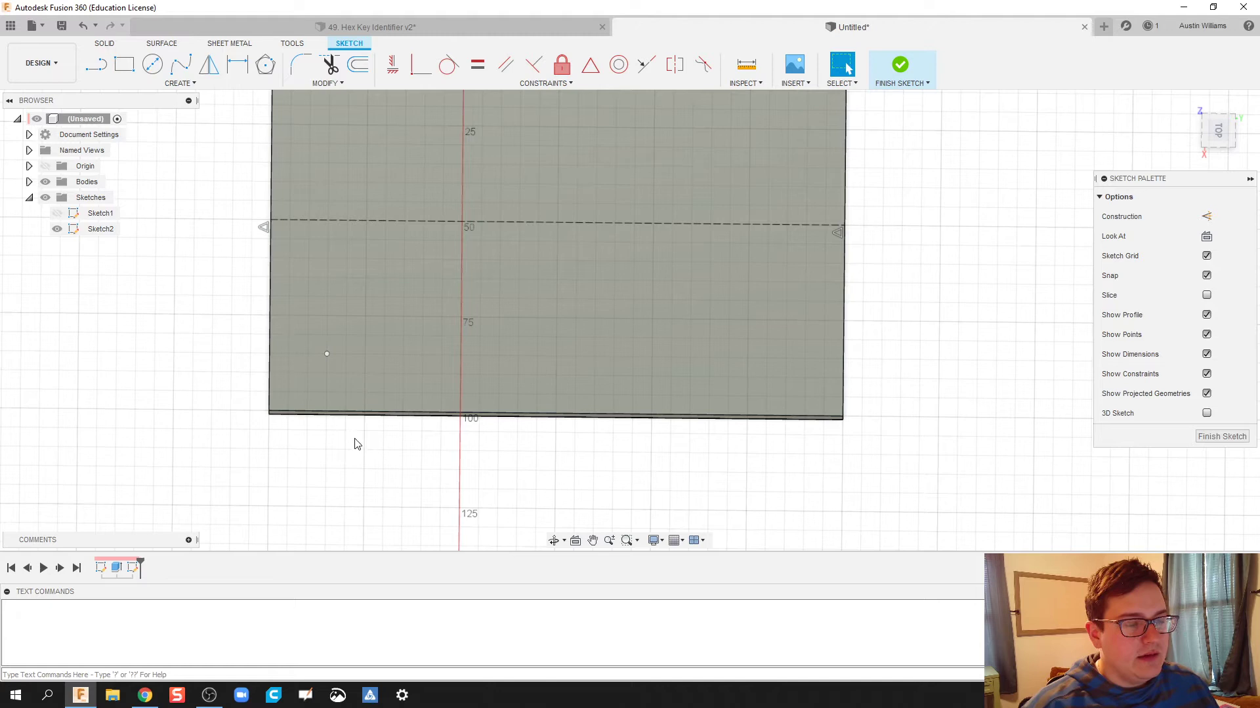
scroll(328, 357, up, 2)
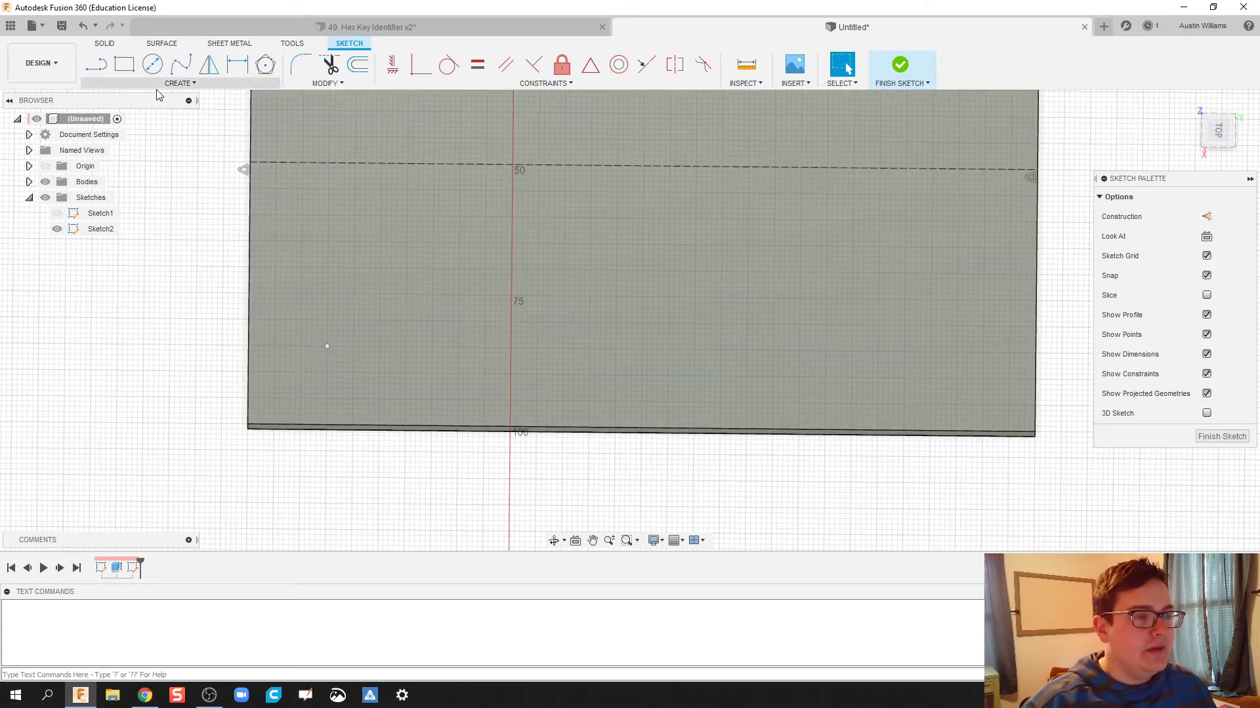
- Pattern the point rectangularly: quantity 5 spread across -120 mm to the right
click(179, 84)
click(164, 312)
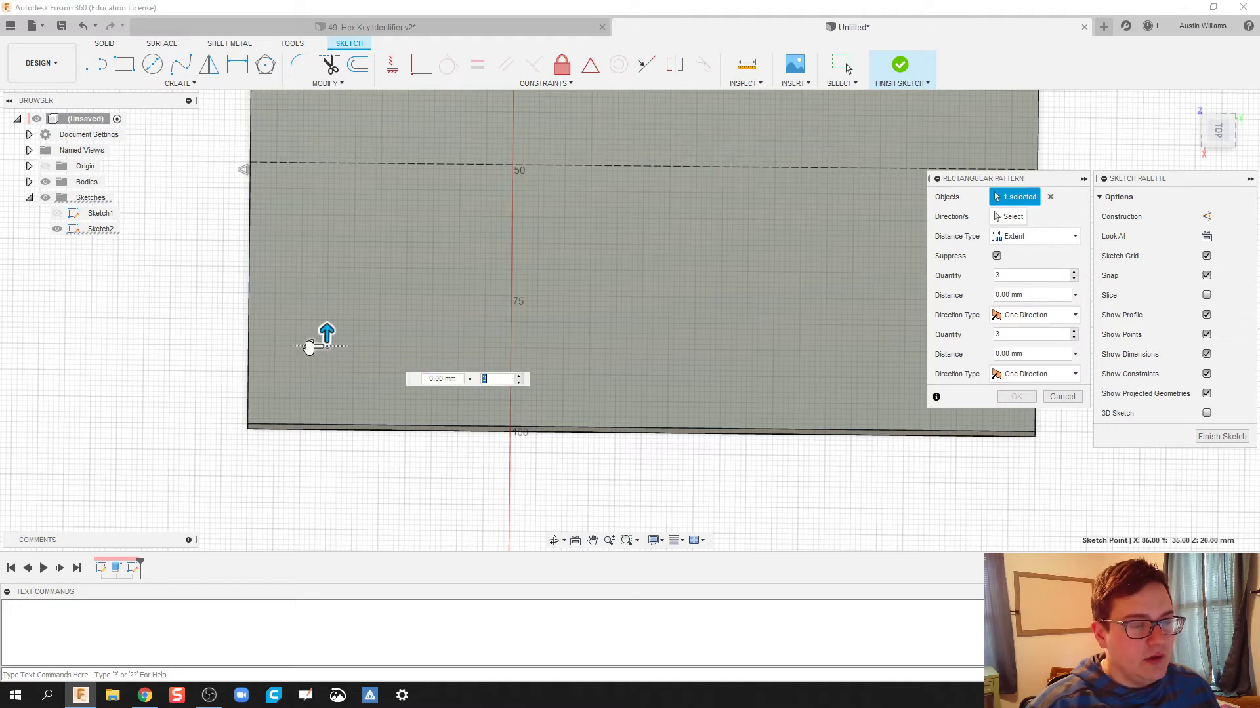
drag(309, 346, 730, 349)
scroll(730, 350, down, 2)
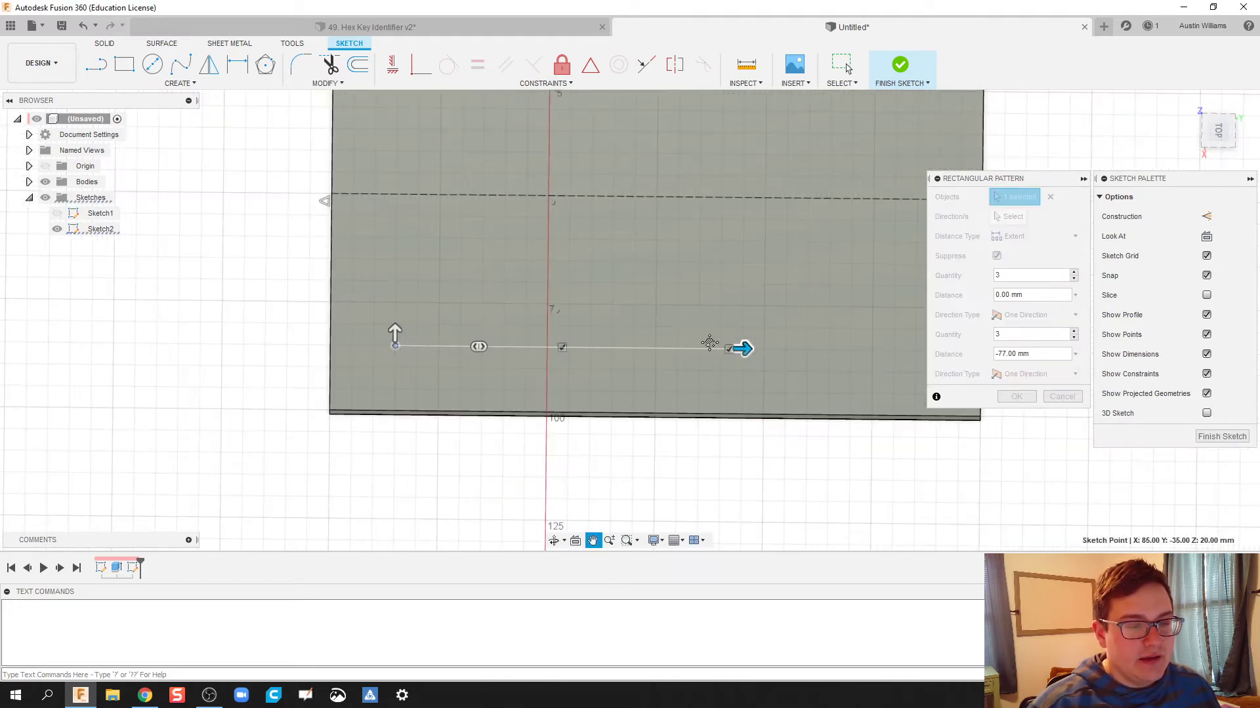
middle_drag(730, 349, 595, 352)
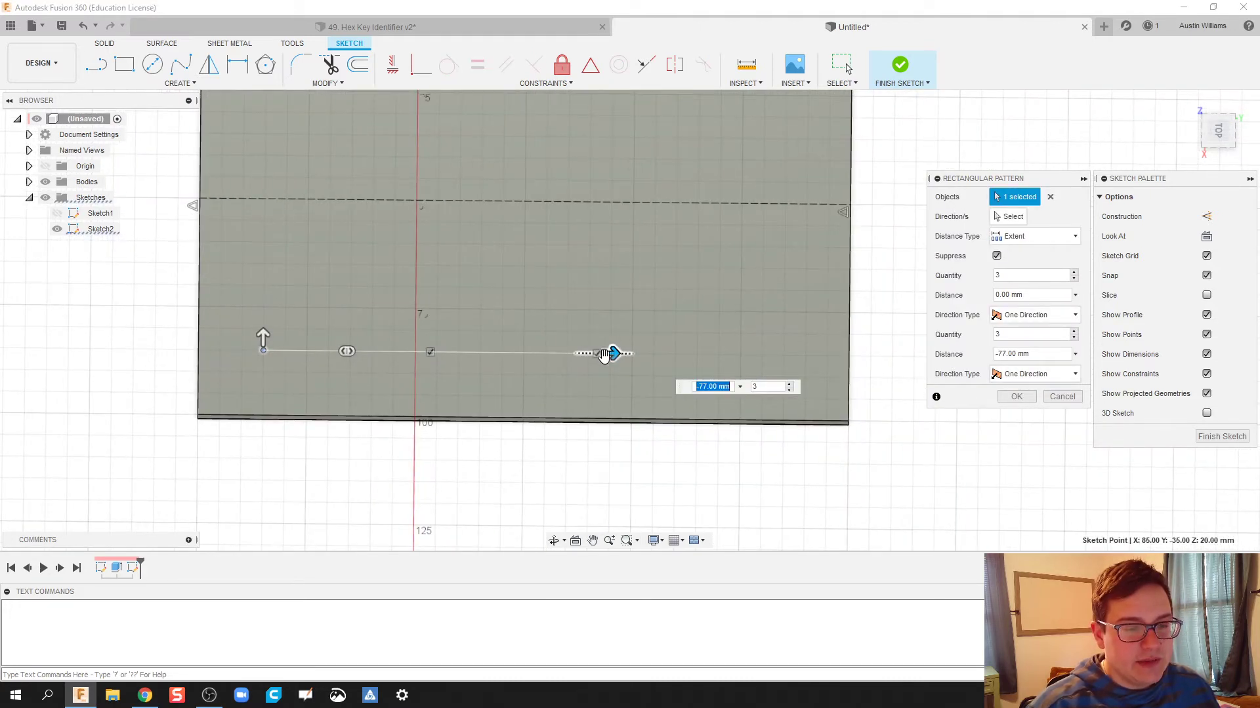
click(790, 384)
click(790, 384)
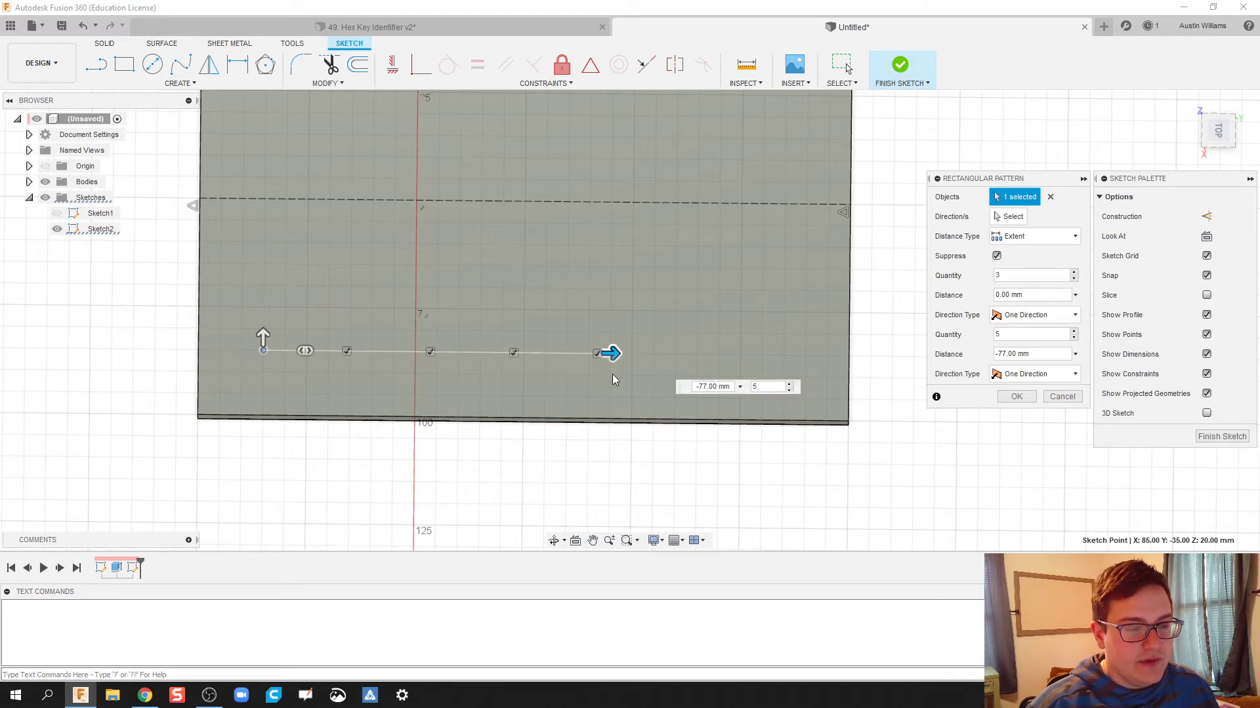
drag(610, 353, 809, 354)
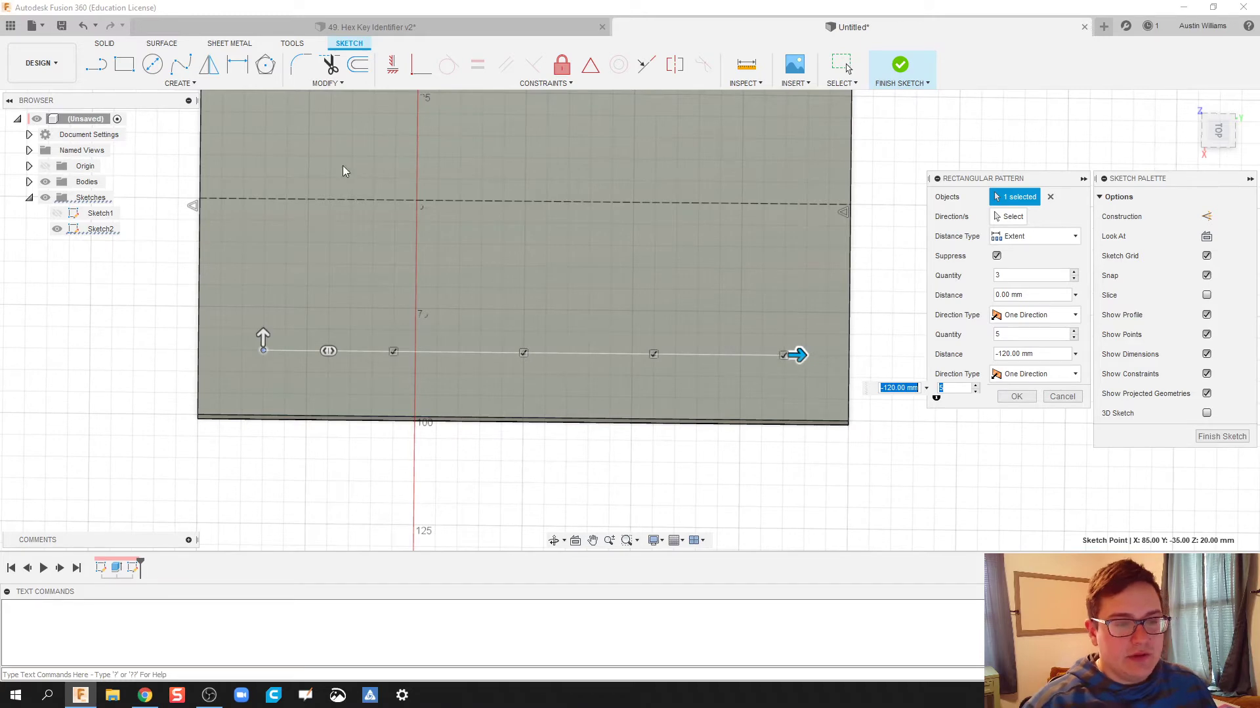
- View the '49. Hex Key Identifier v2' reference model, then go back to the Untitled design
click(371, 27)
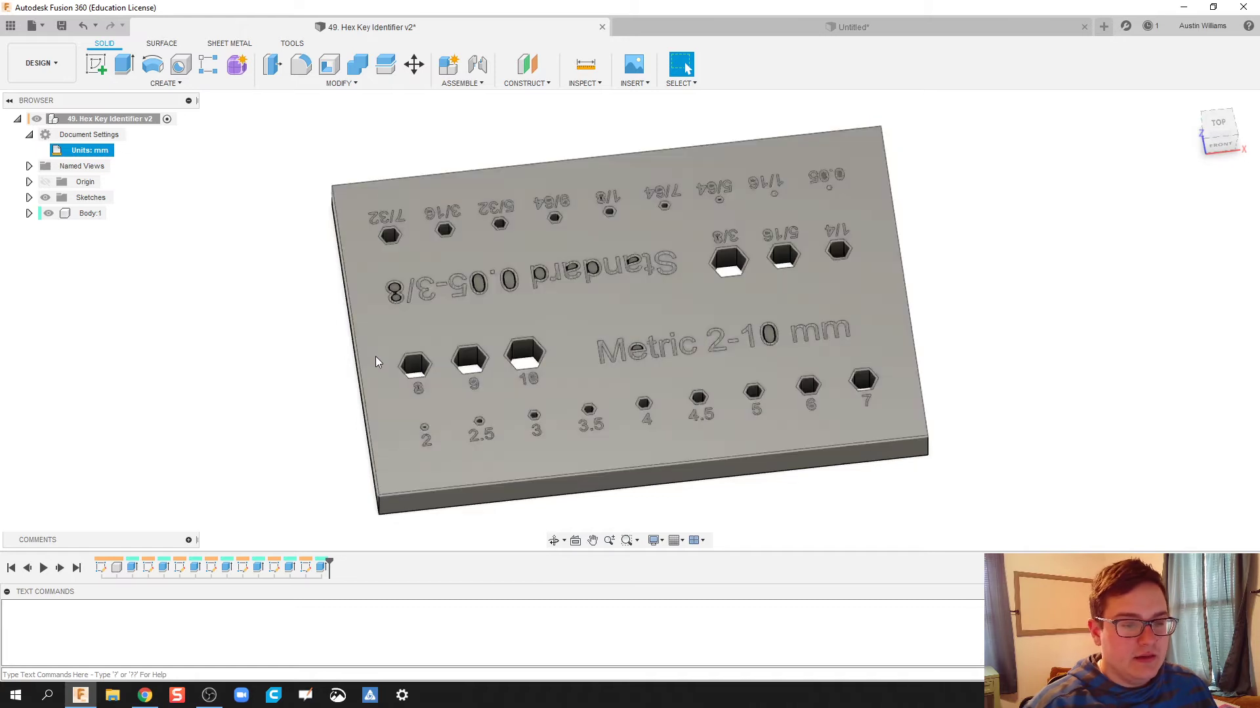
click(800, 29)
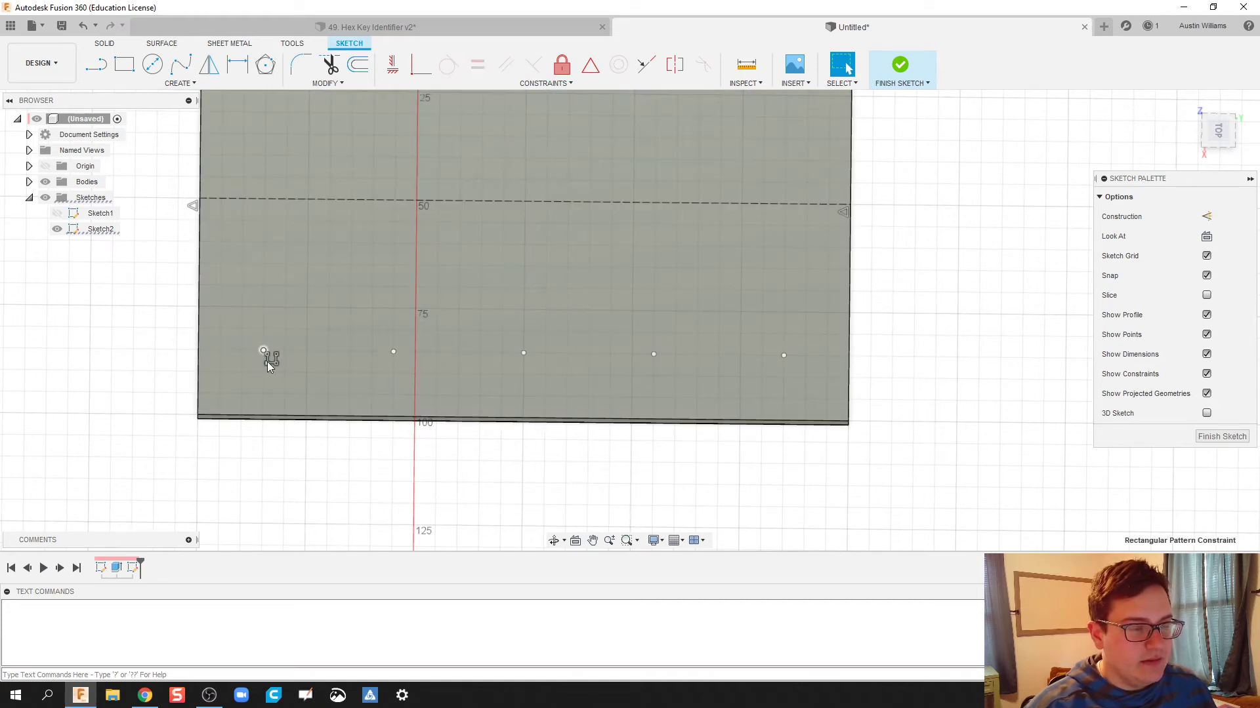
- Reopen the point pattern for editing and raise its quantity to 8
double_click(268, 358)
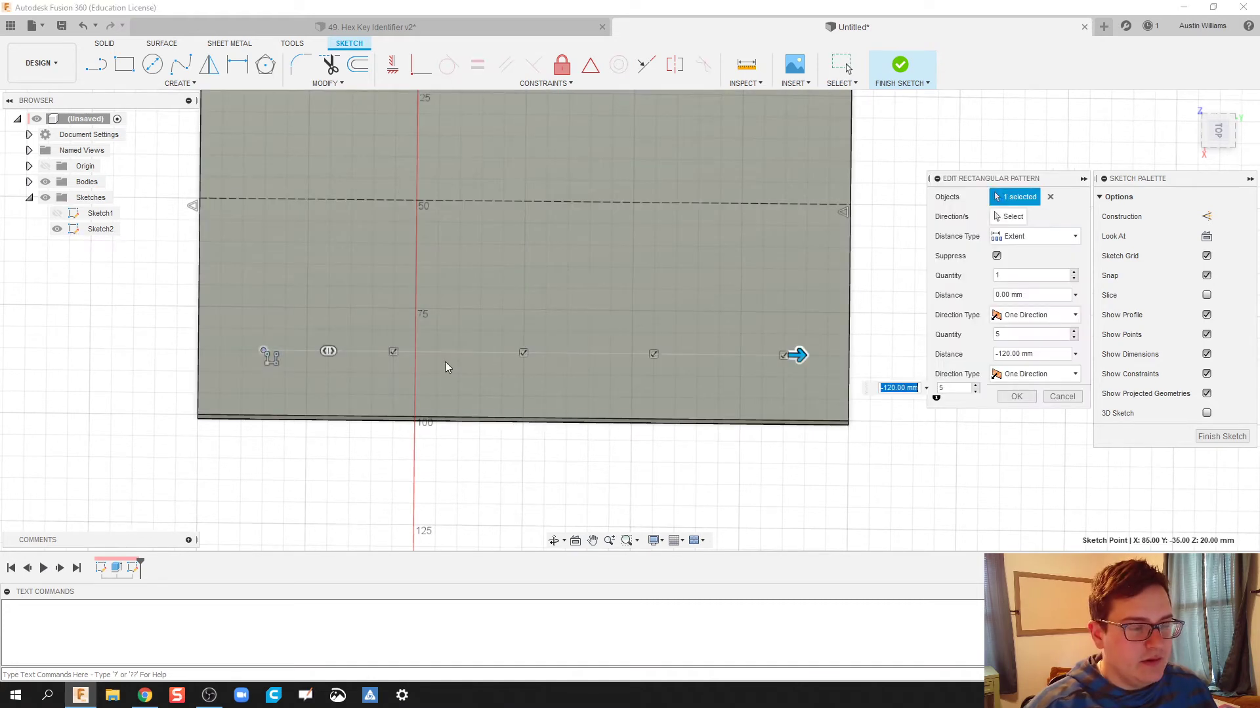
click(1074, 332)
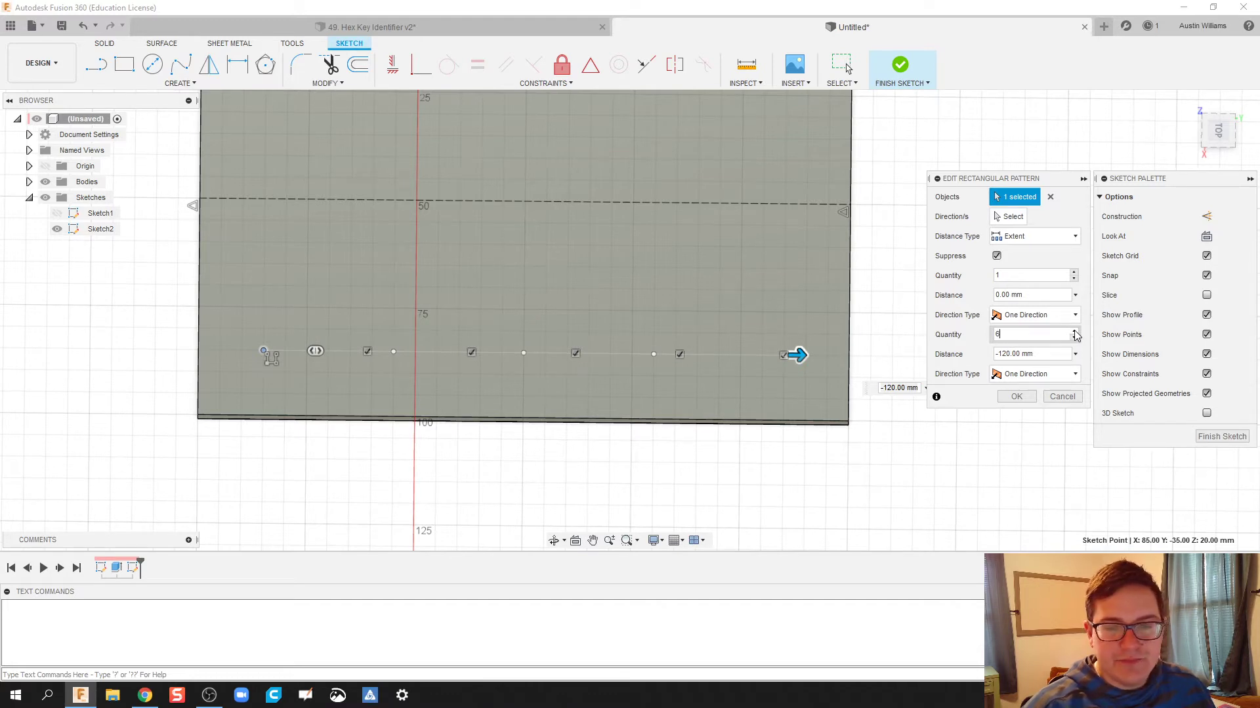
click(1075, 332)
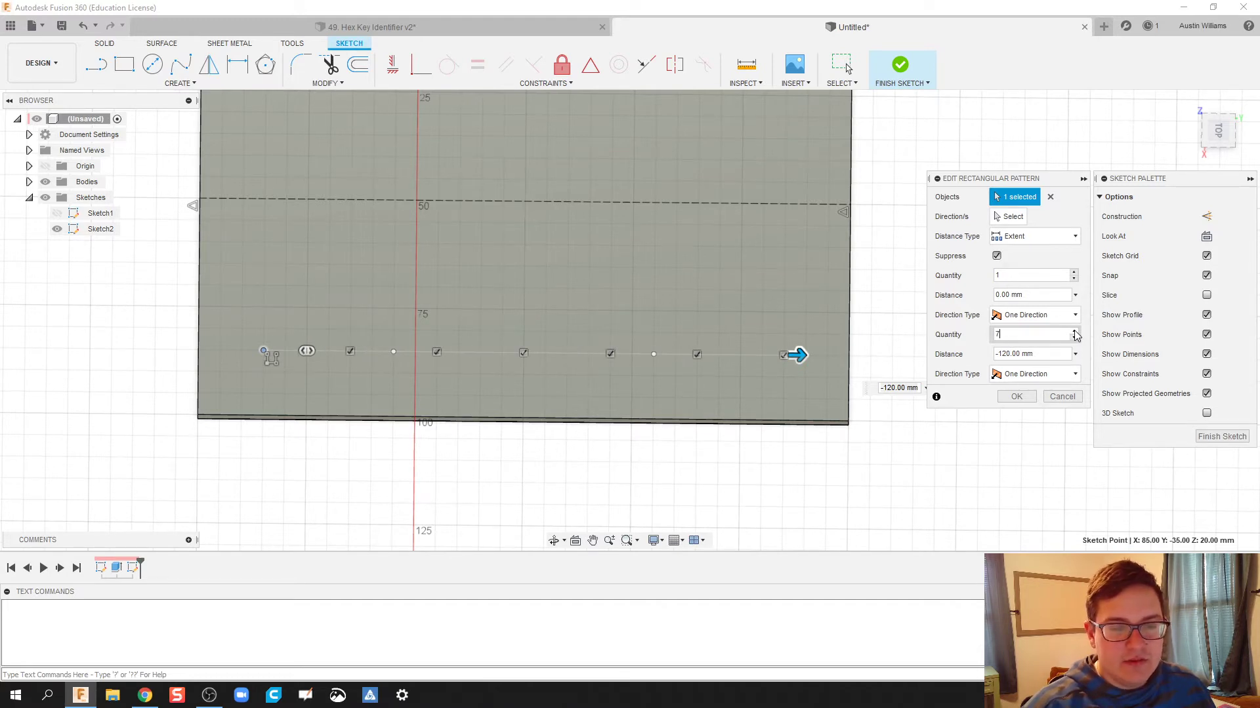
click(1074, 332)
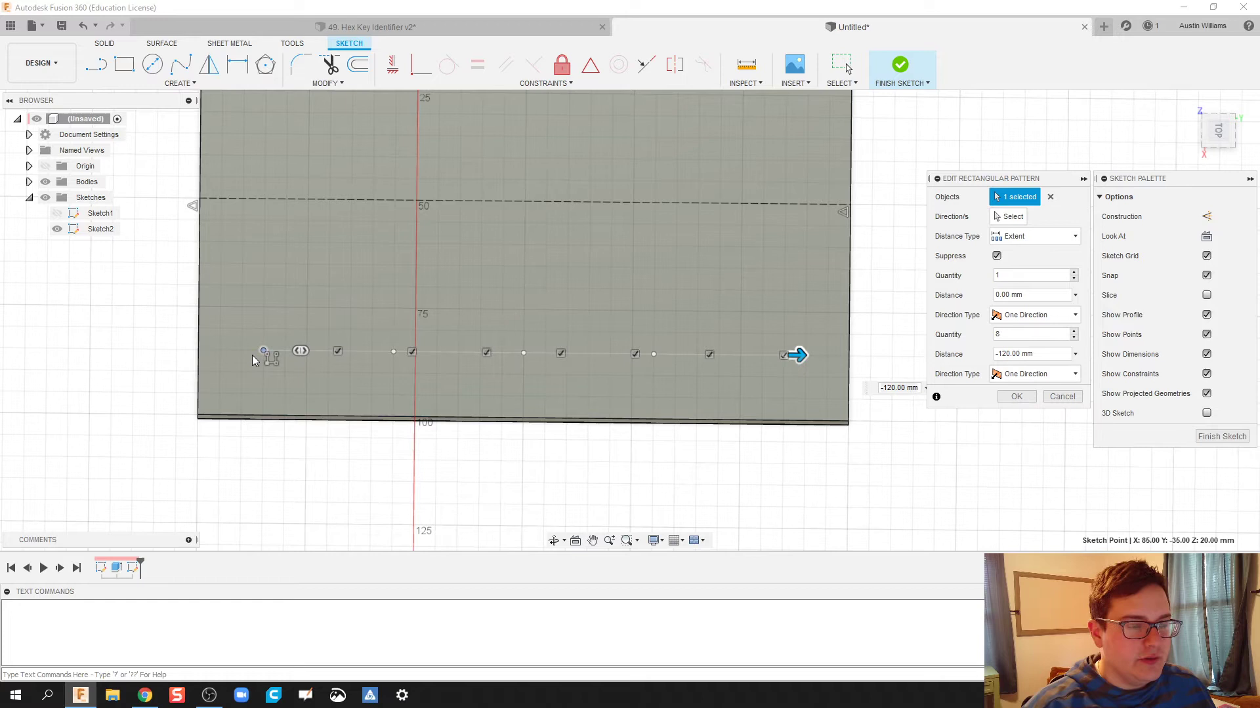
- Use the construction line as the pattern direction and set the spacing to 30 mm
click(1008, 216)
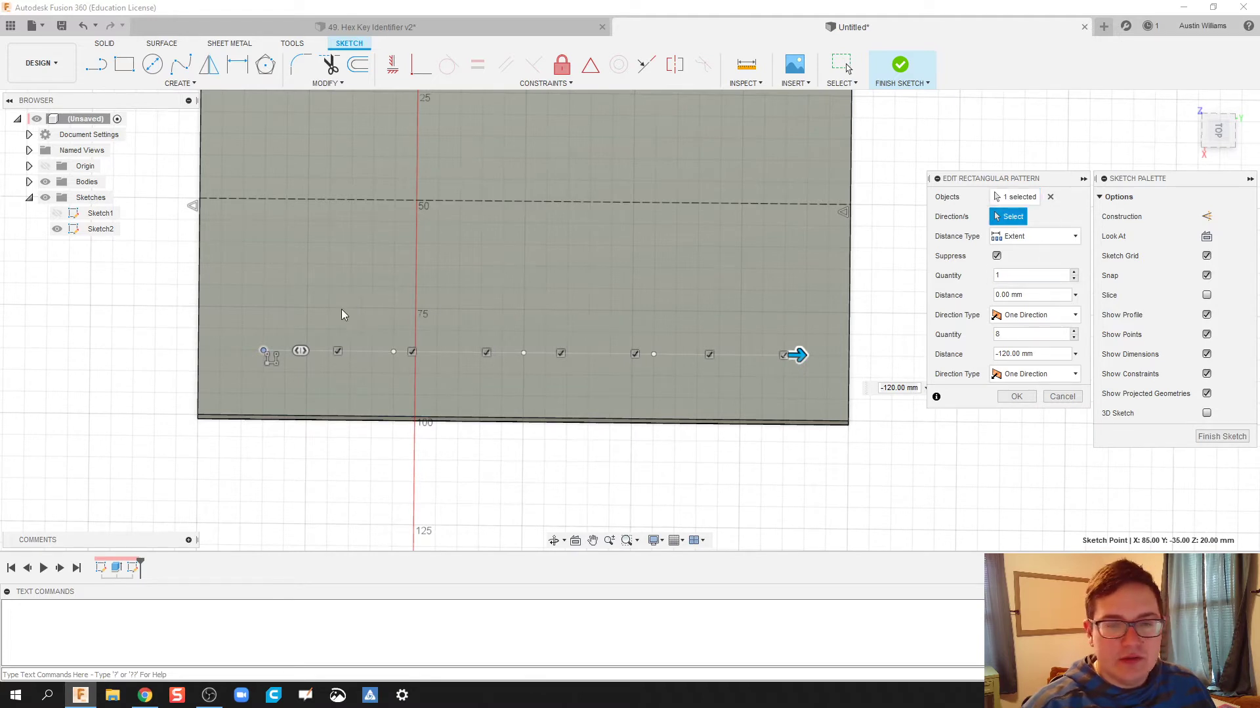
click(378, 202)
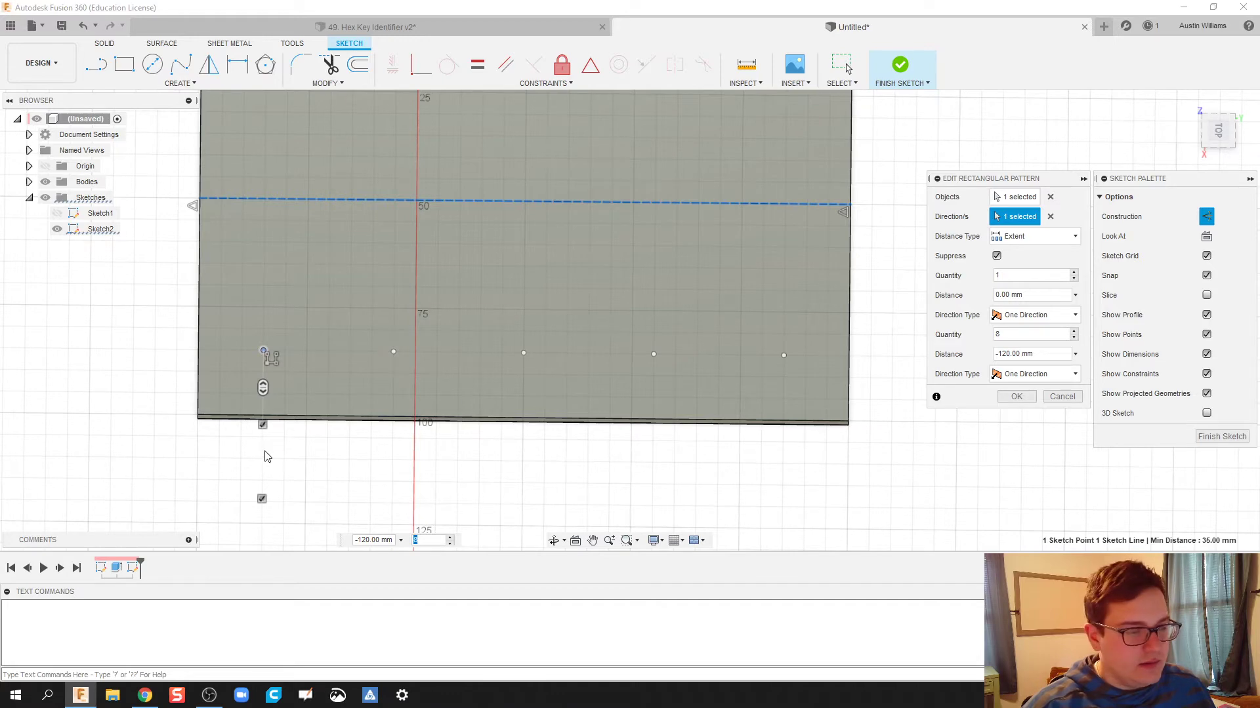
scroll(352, 273, down, 3)
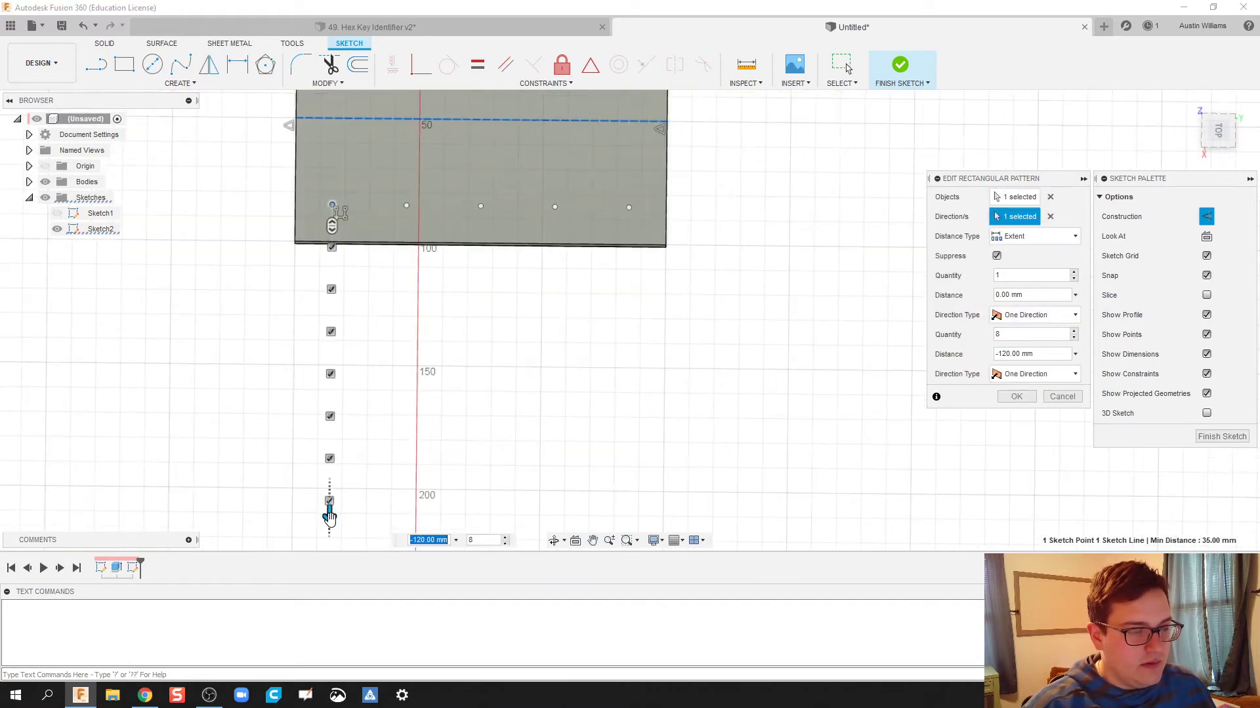
drag(328, 518, 332, 125)
scroll(480, 282, up, 2)
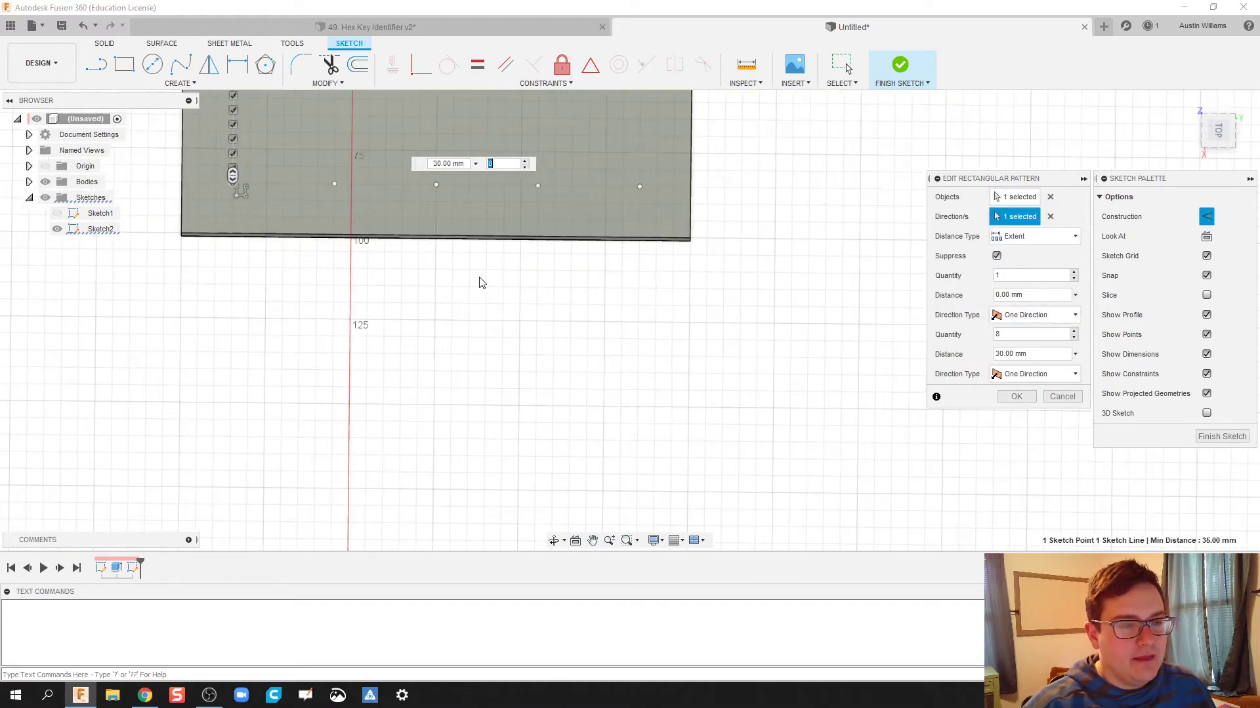
middle_drag(479, 282, 562, 459)
scroll(563, 459, up, 1)
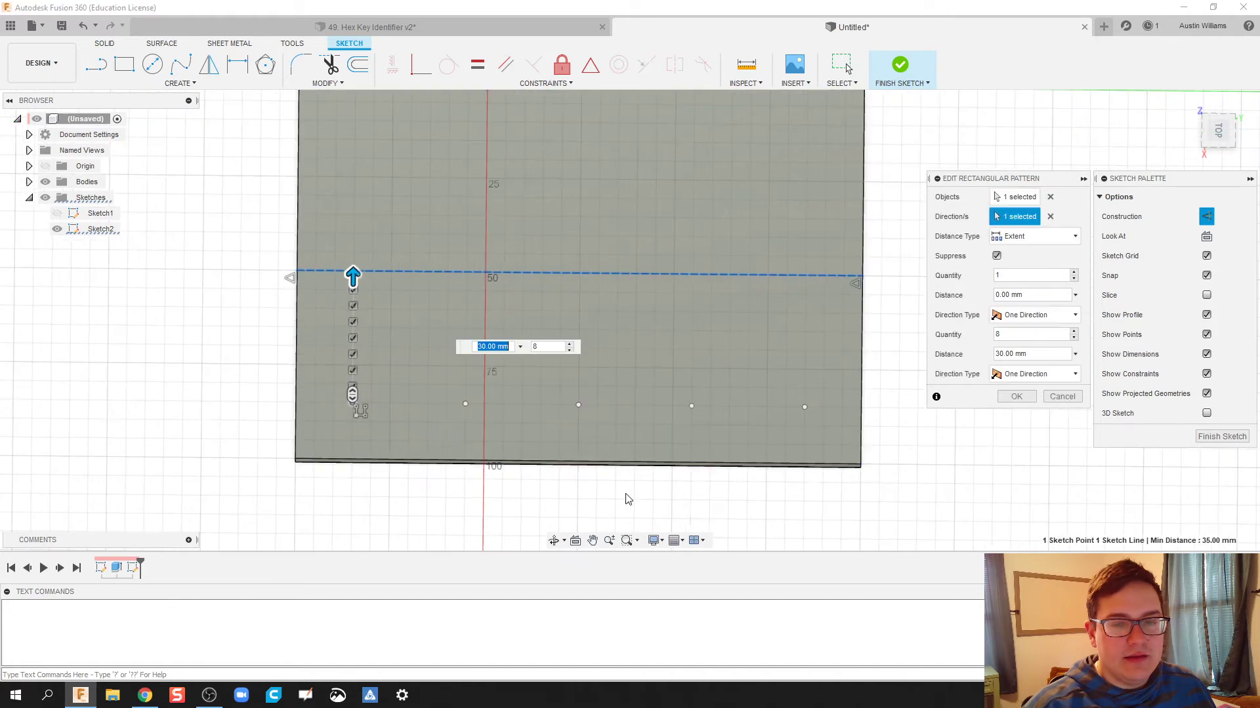
click(1074, 276)
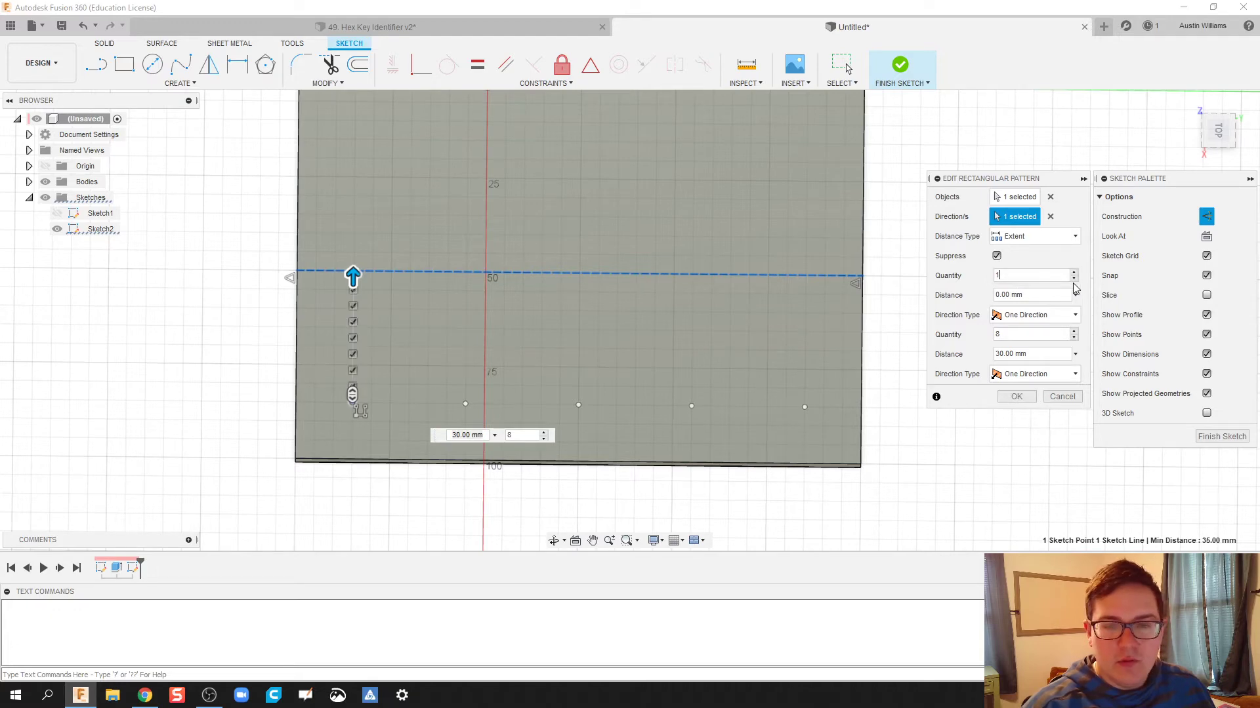
- Start a rectangular pattern of the sketch point, stretching it 120 mm across the block
key(Return)
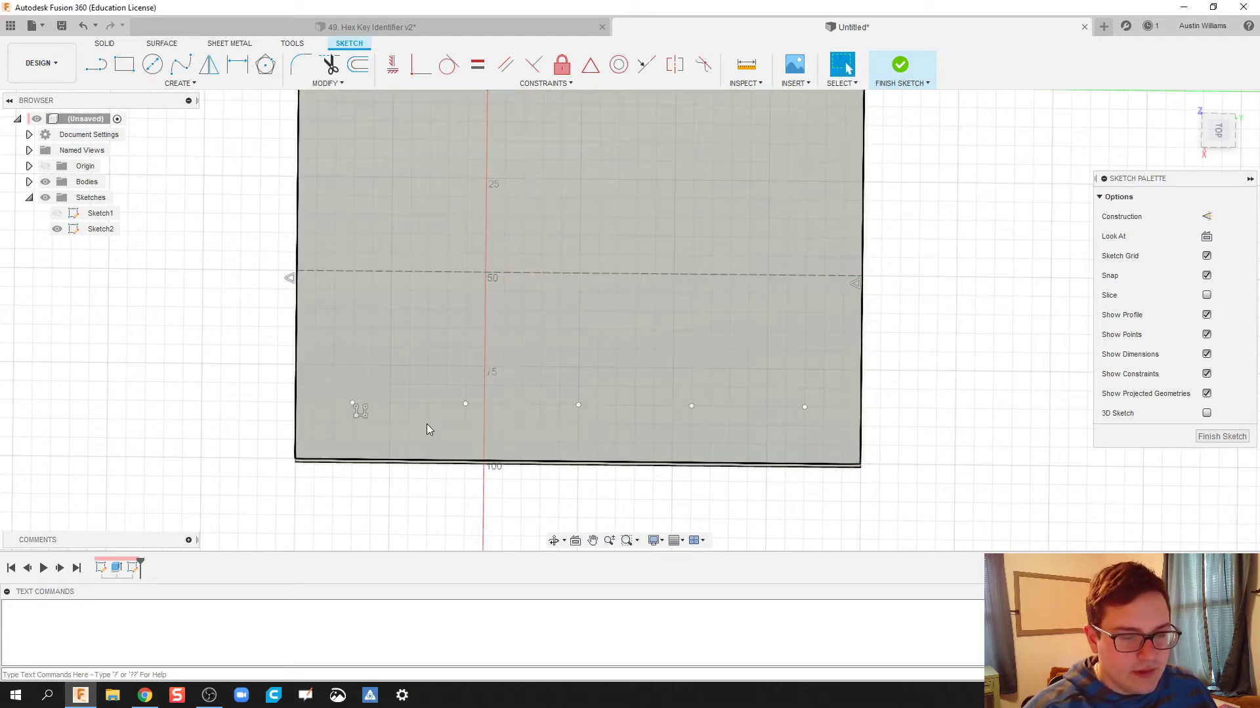
scroll(427, 430, up, 2)
scroll(623, 433, down, 2)
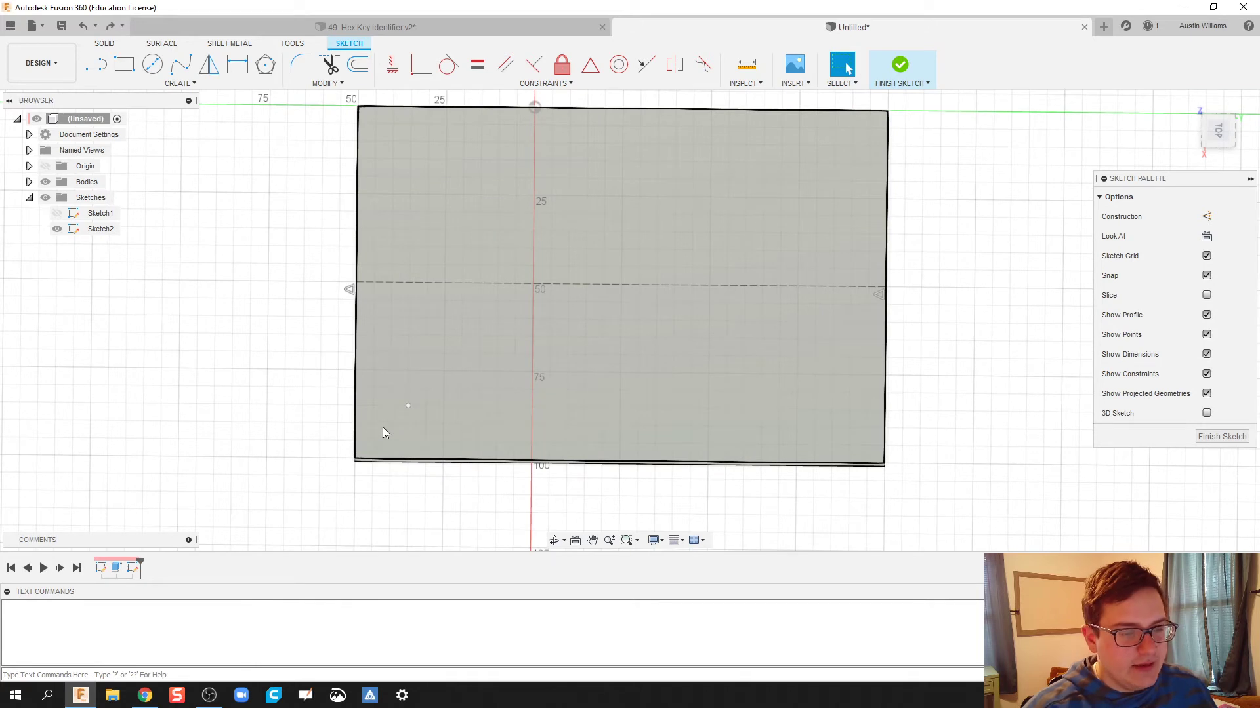
click(180, 82)
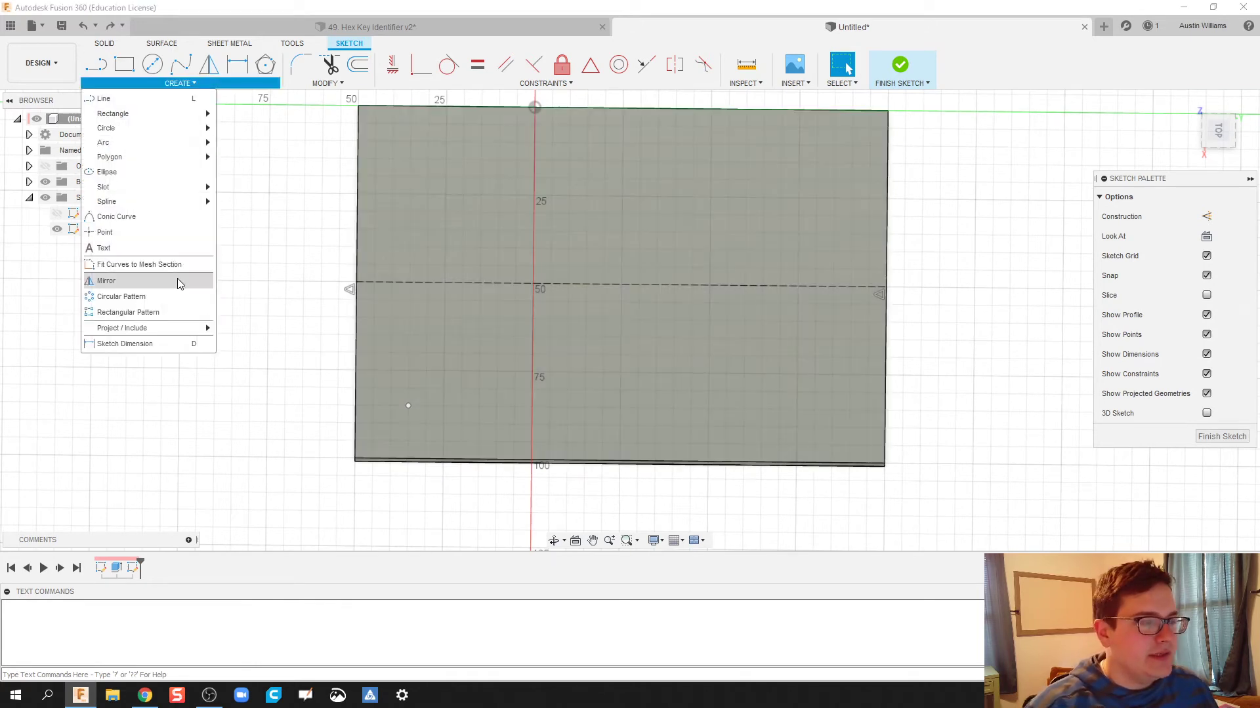
click(164, 312)
click(408, 406)
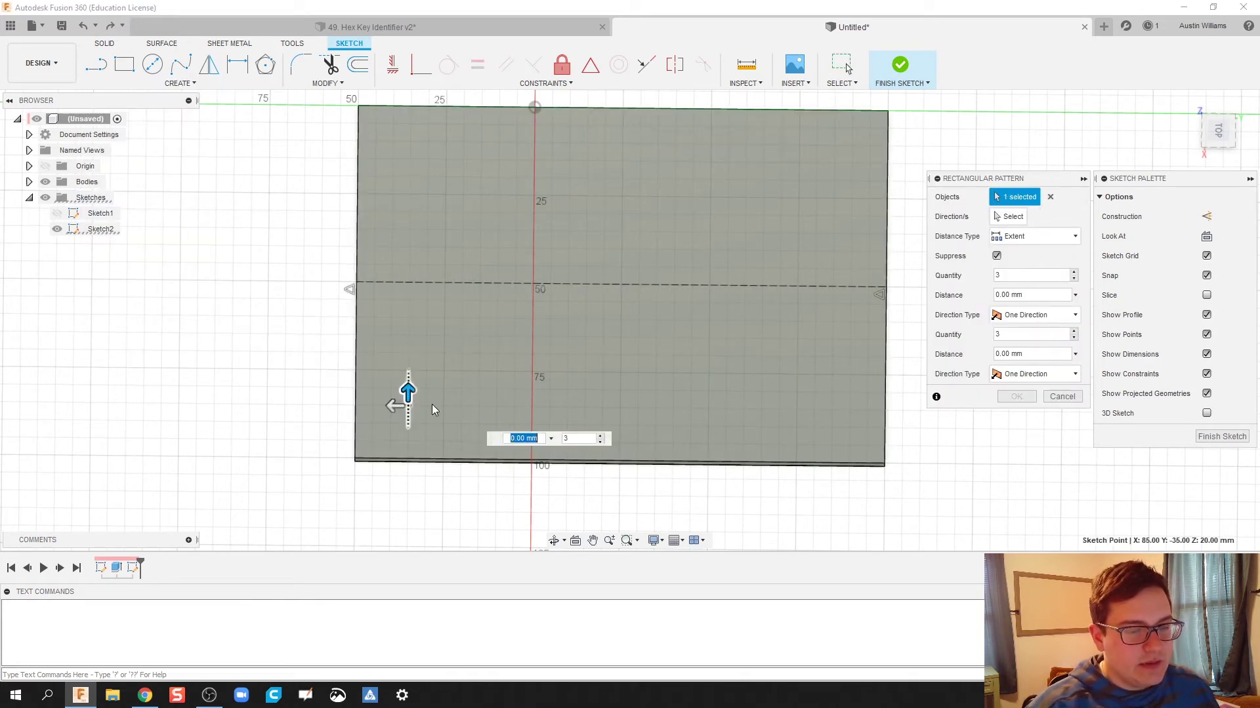
scroll(493, 366, down, 1)
scroll(490, 362, up, 3)
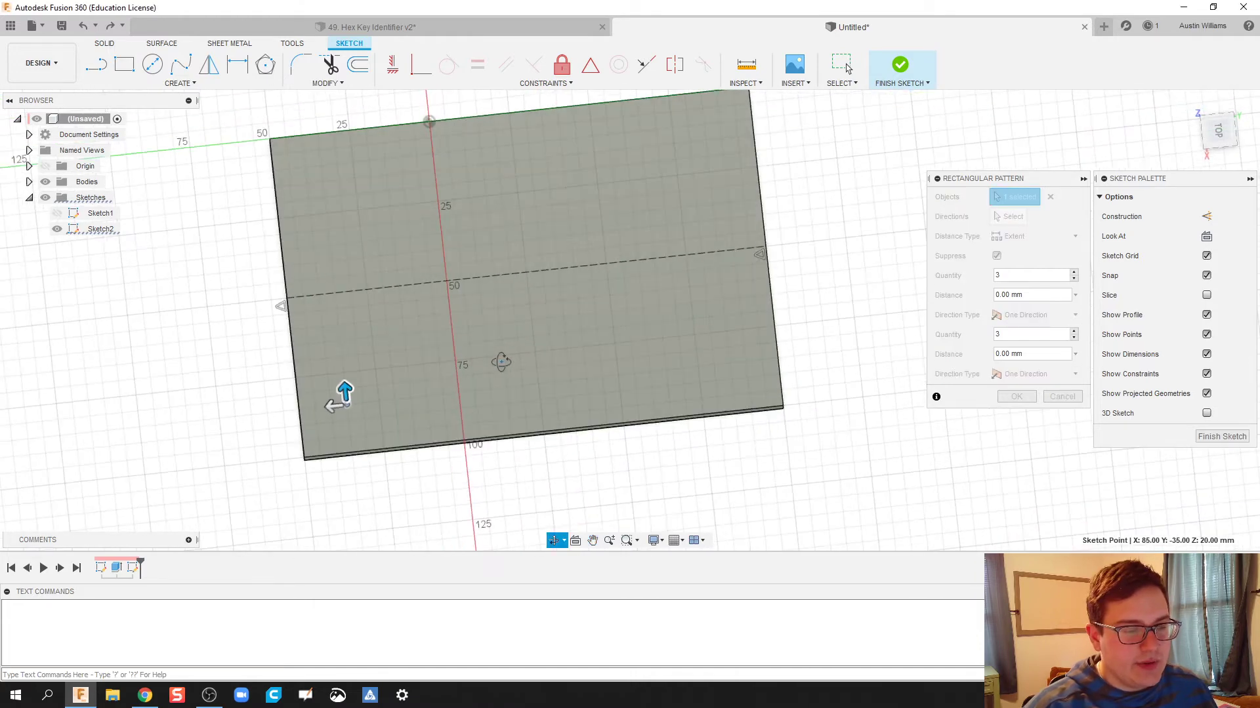
drag(244, 405, 799, 404)
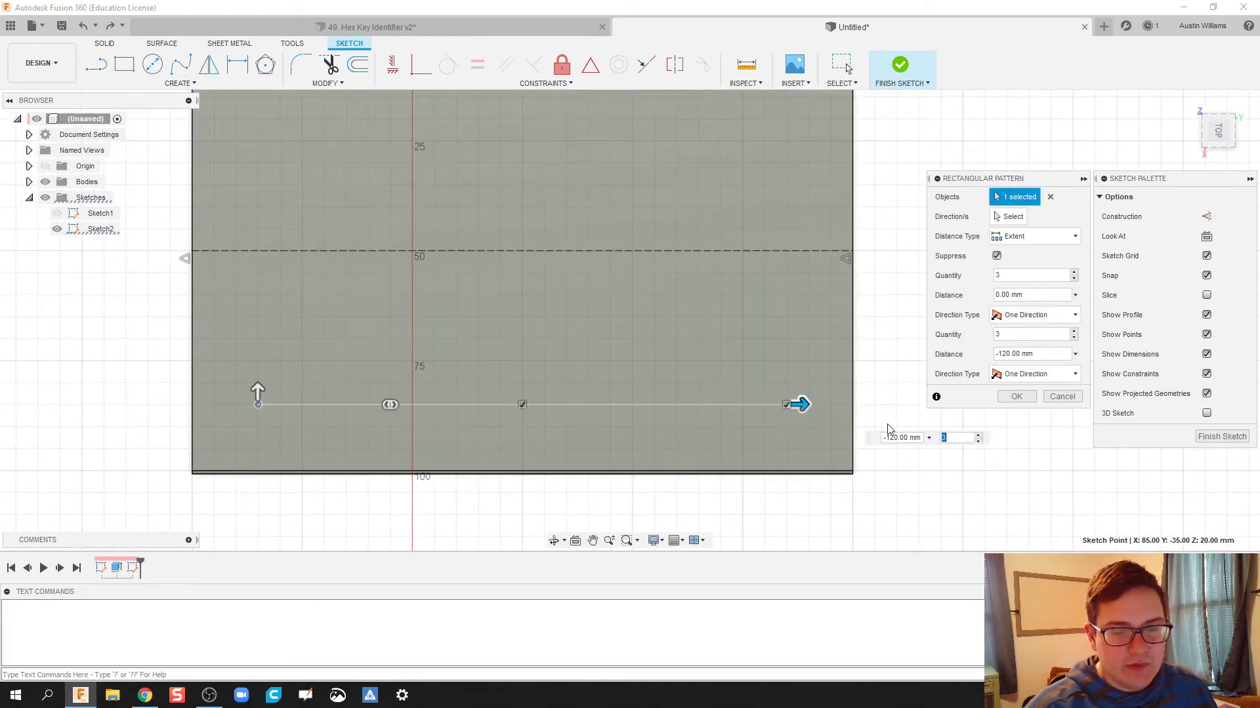
- Set eight points per row and two rows 20 mm apart, then confirm the pattern
click(978, 435)
click(977, 436)
click(978, 435)
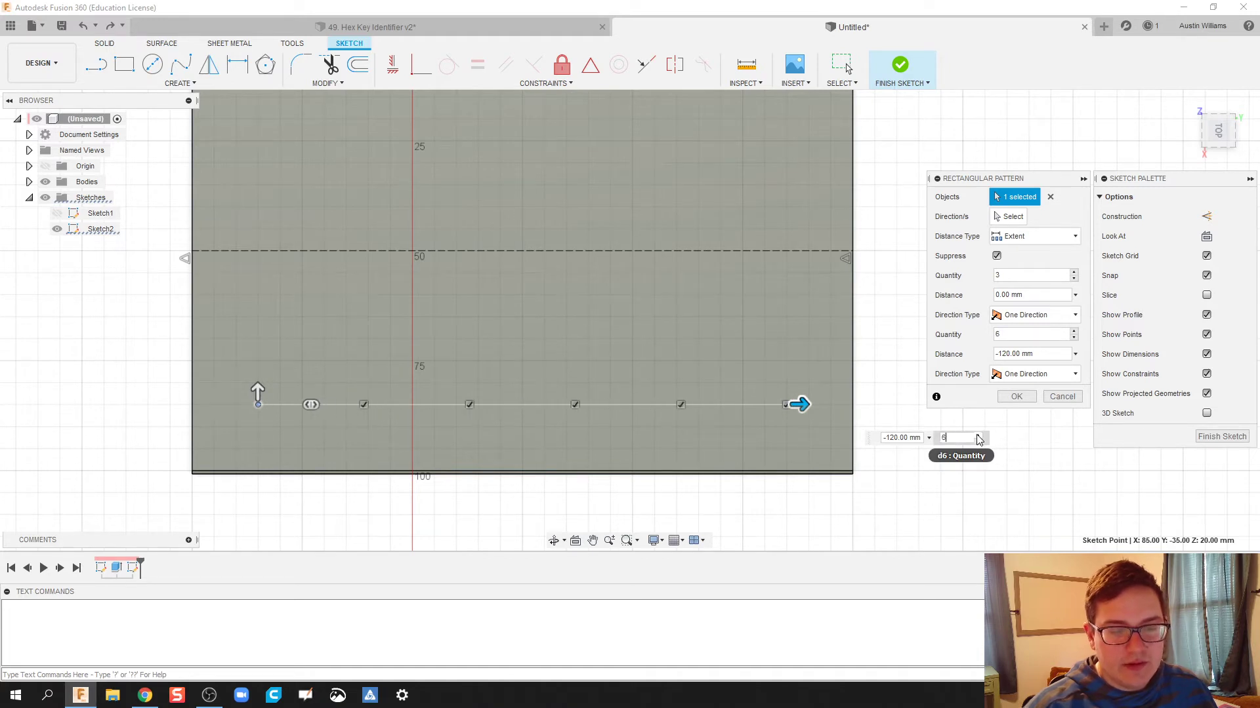
click(978, 435)
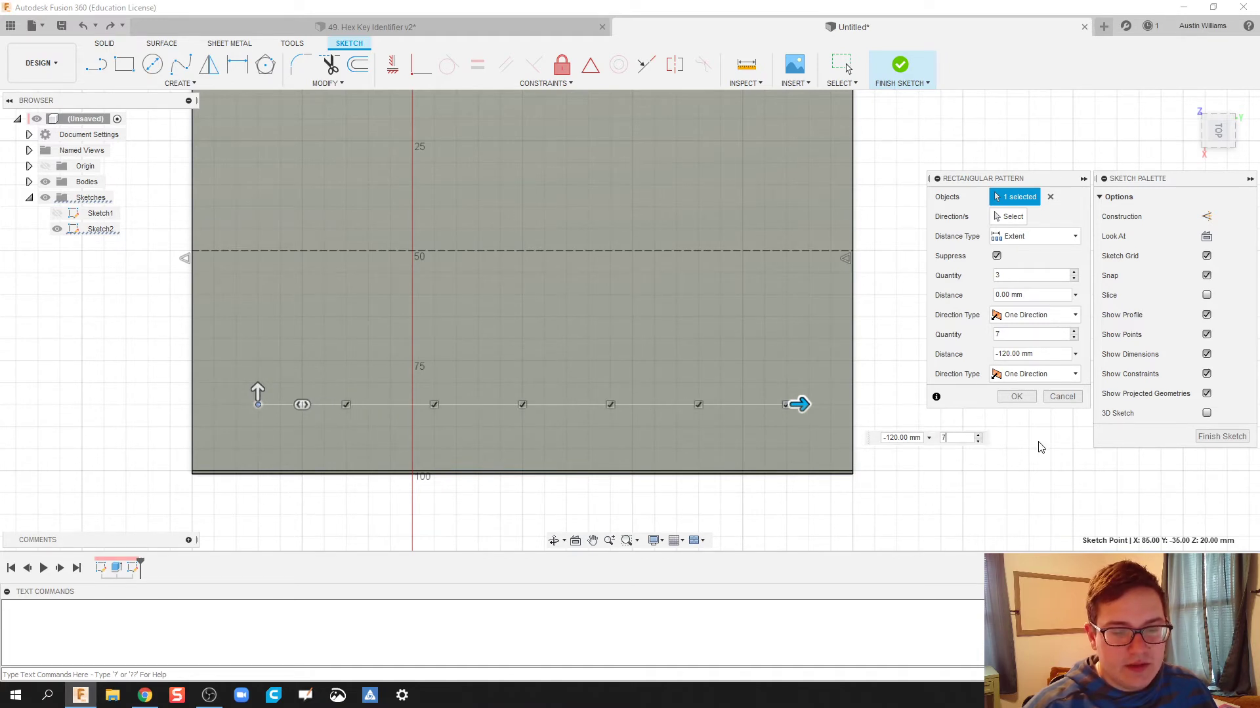
click(977, 435)
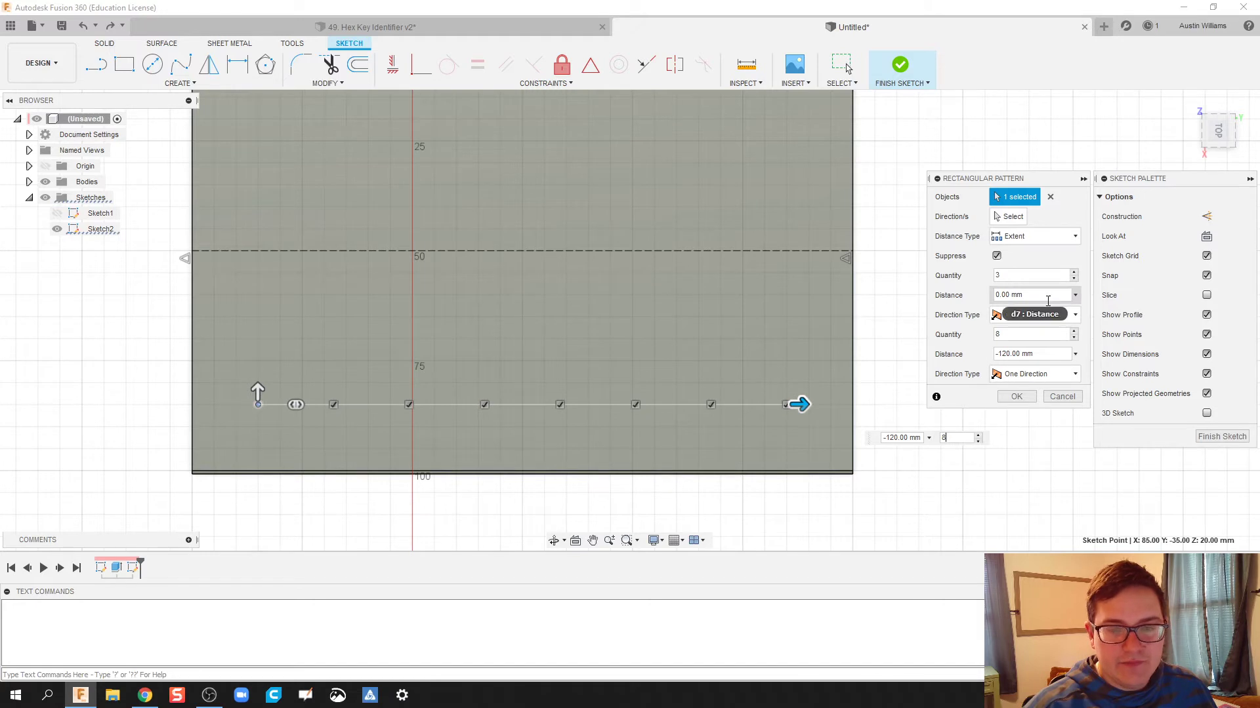
drag(258, 387, 258, 302)
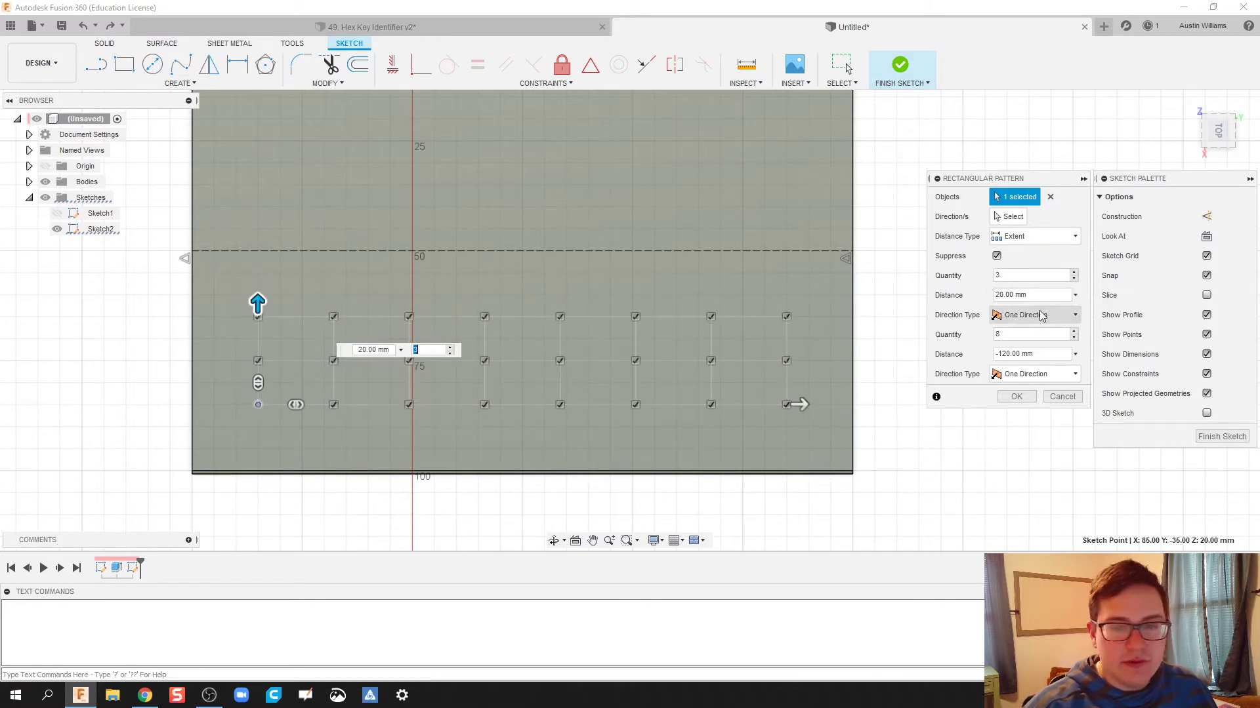
click(1074, 281)
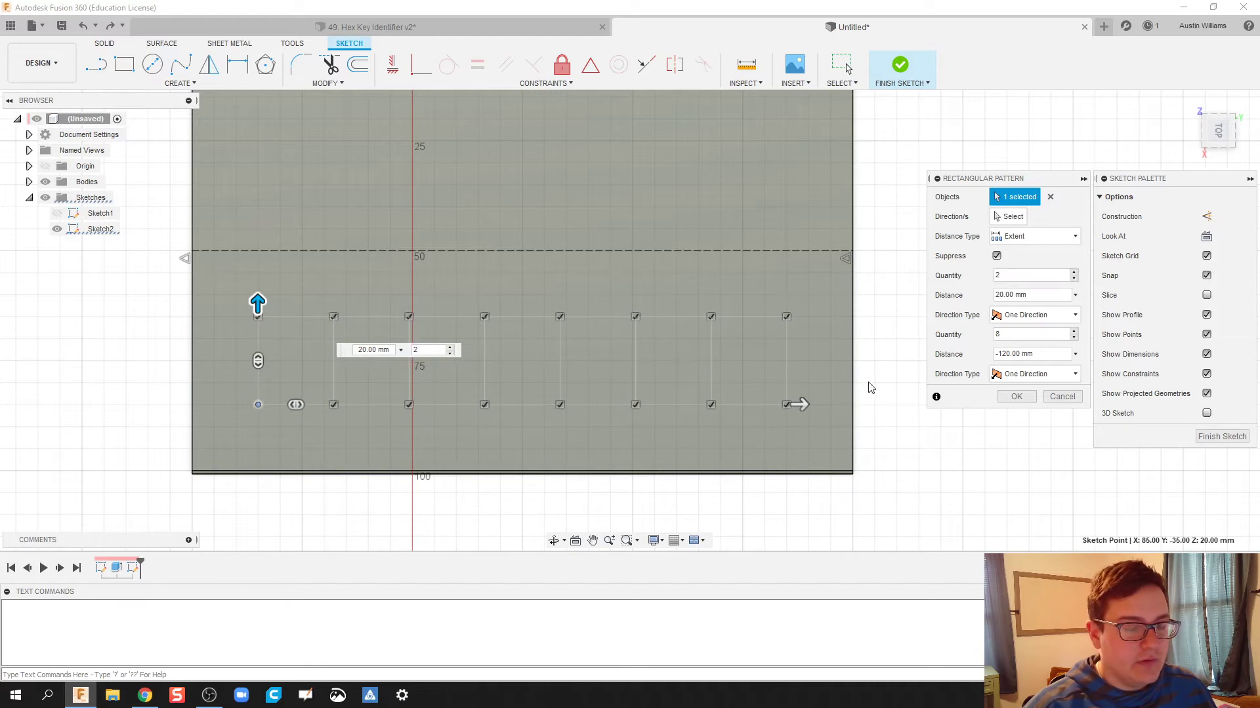
click(1016, 397)
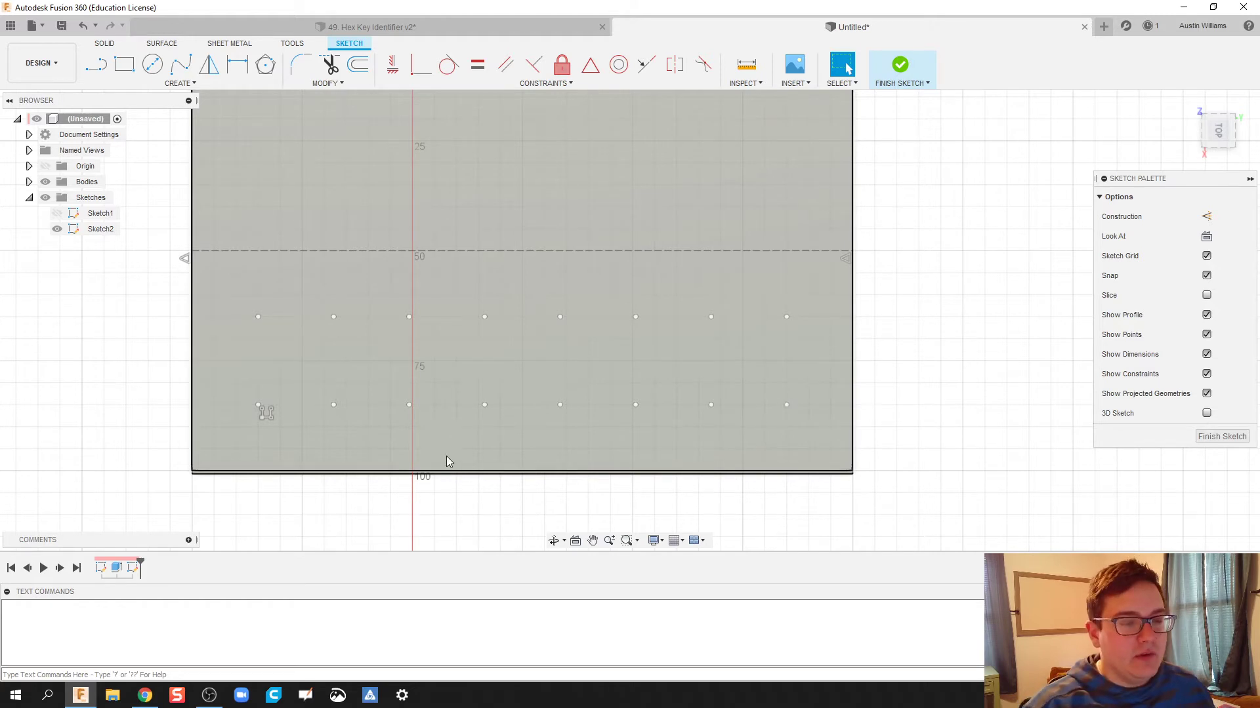
middle_drag(427, 511, 431, 478)
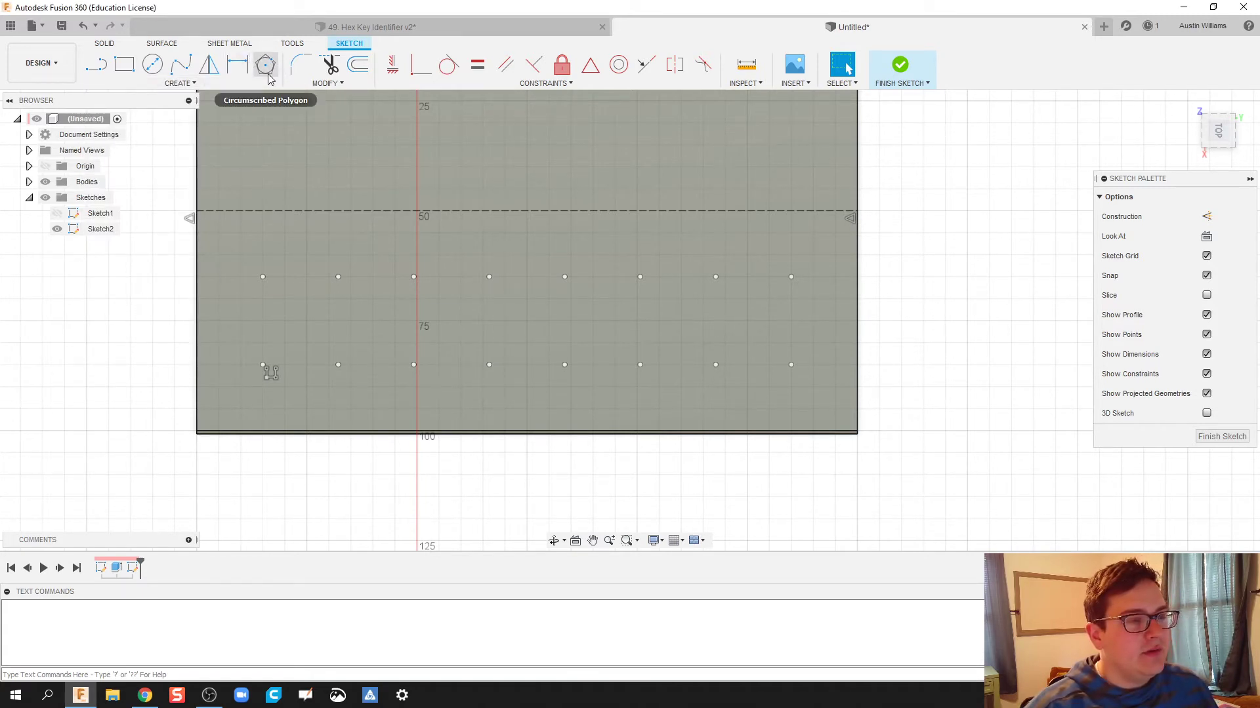
- Pin Circumscribed Polygon to the toolbar and start drawing a circumscribed polygon
click(232, 88)
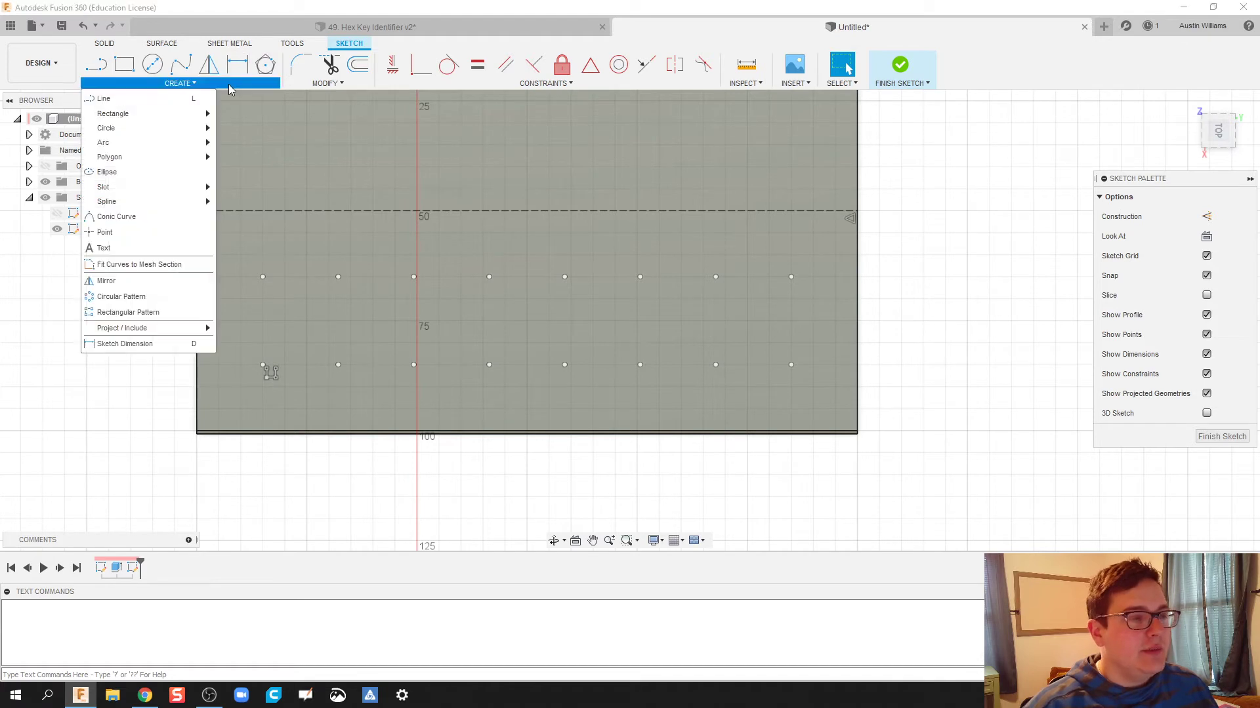
mouse_move(168, 161)
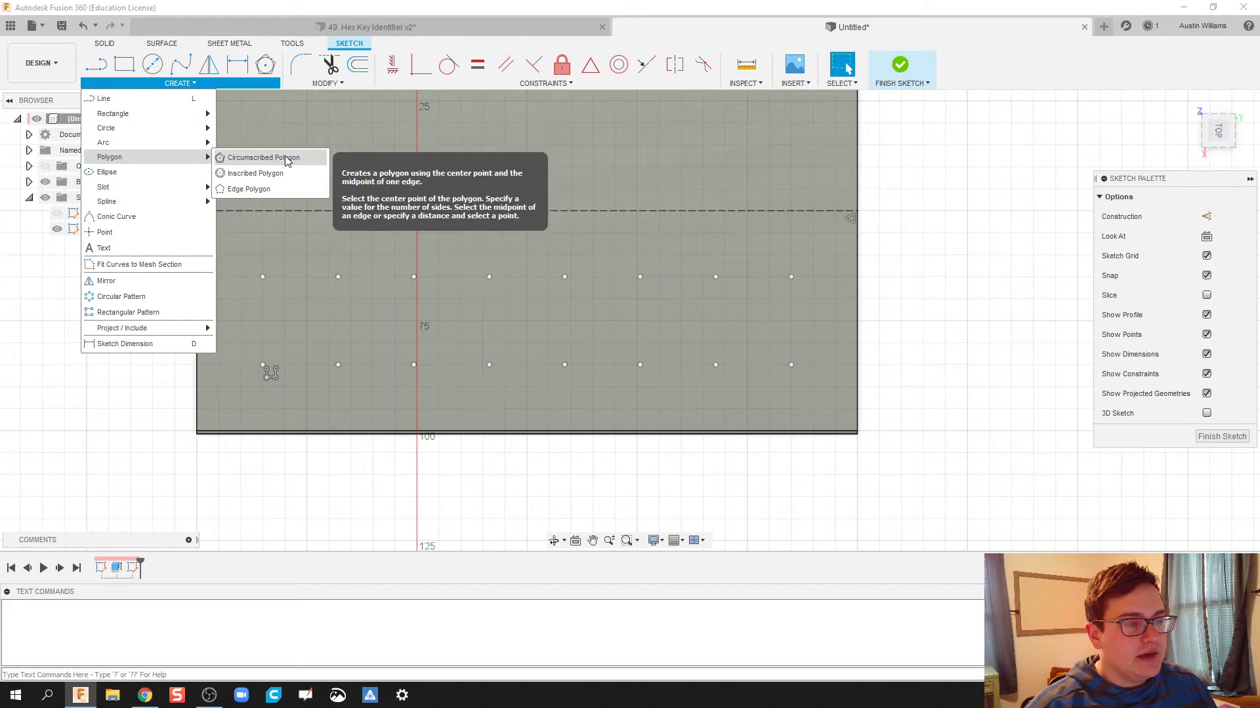
click(319, 160)
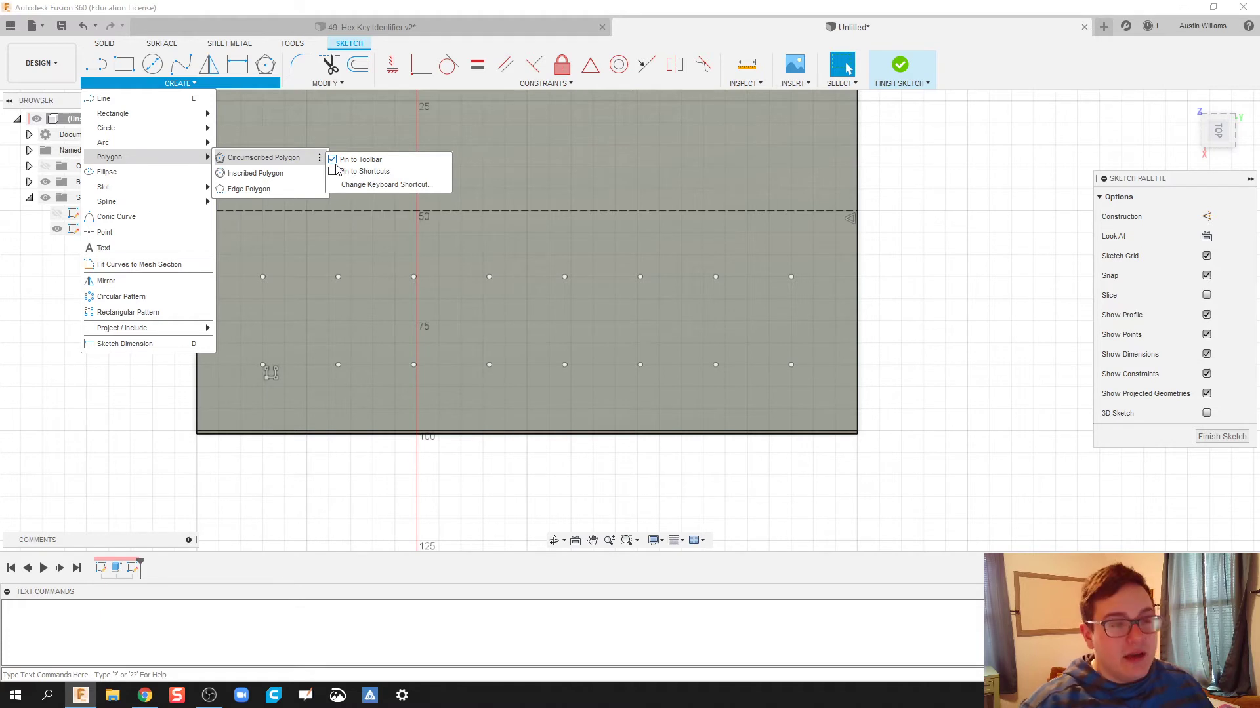
click(337, 170)
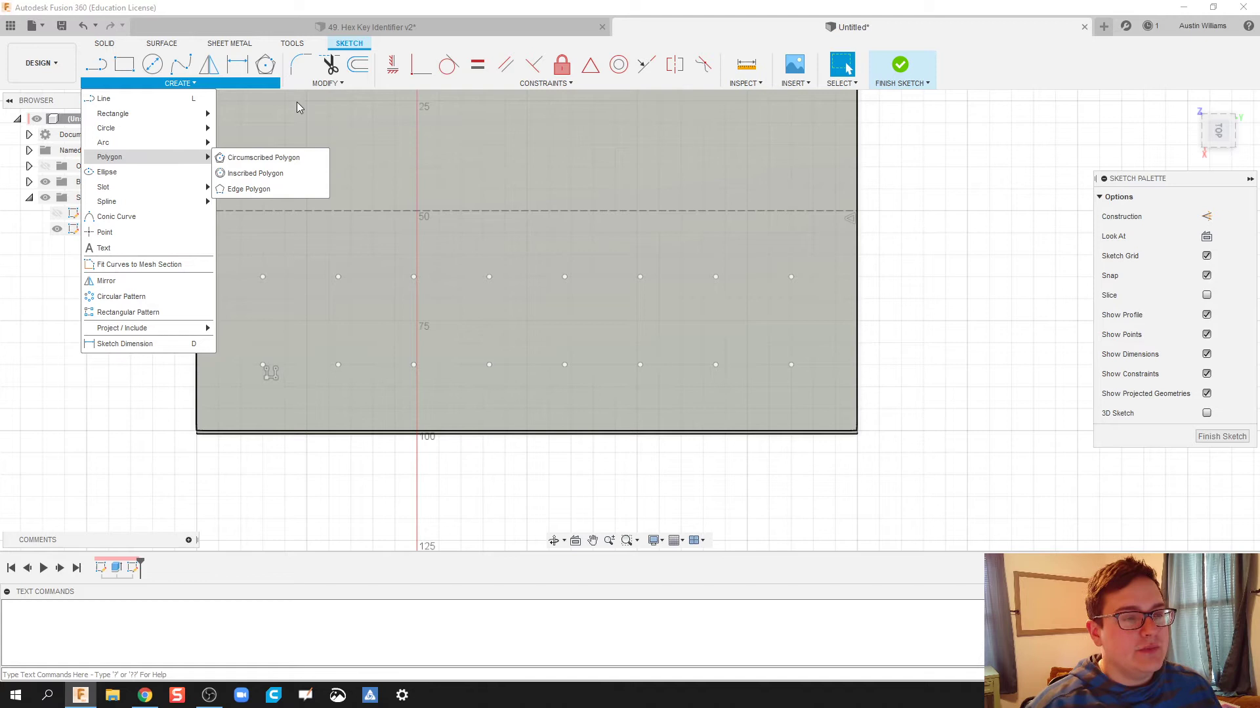
click(284, 134)
click(196, 83)
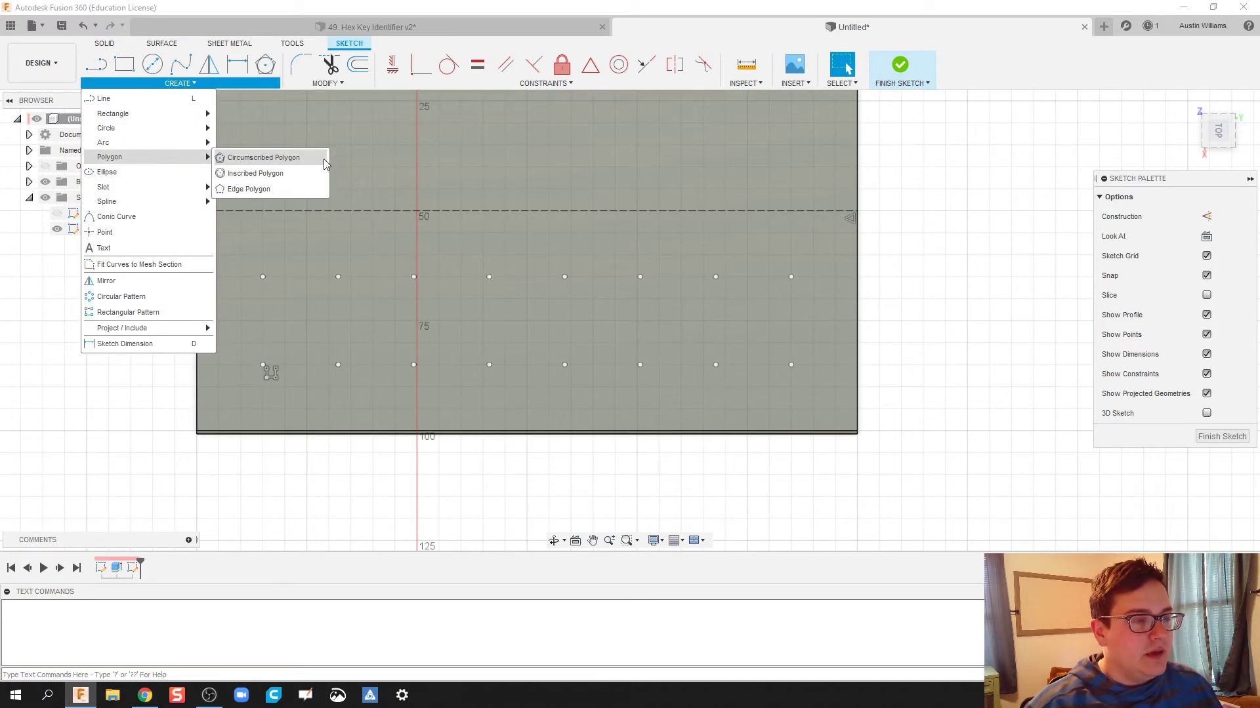
click(319, 158)
click(334, 160)
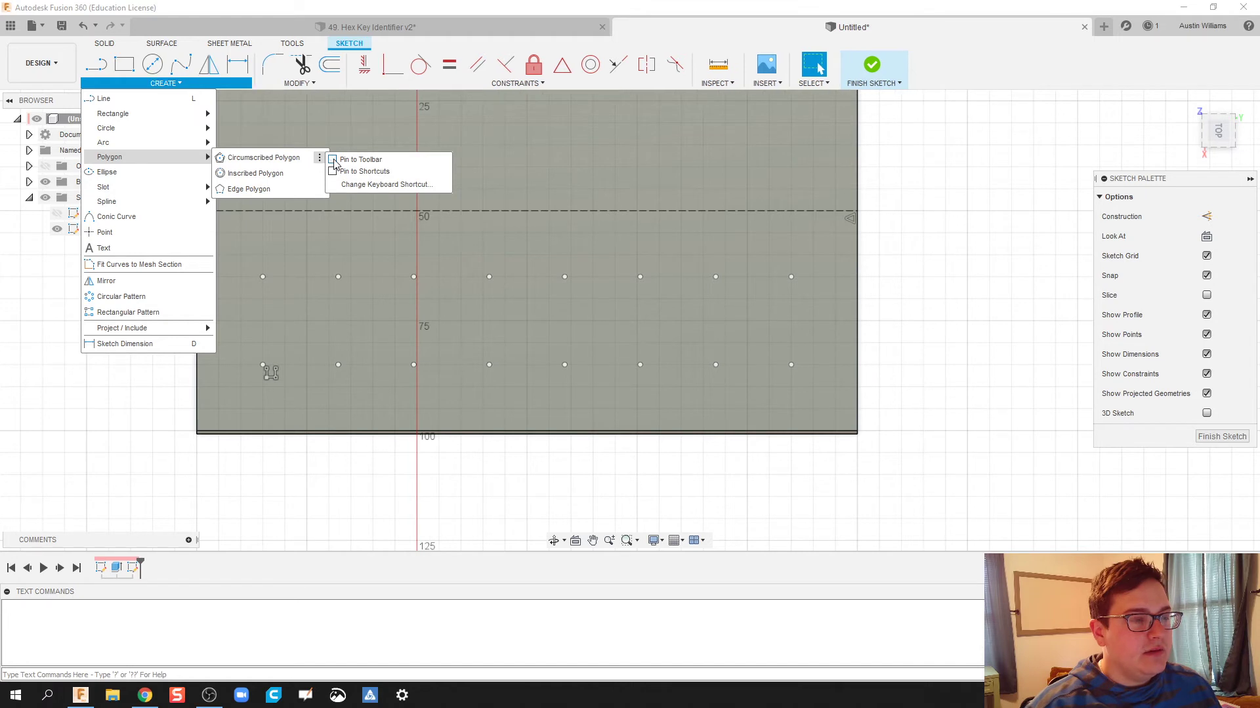
click(333, 161)
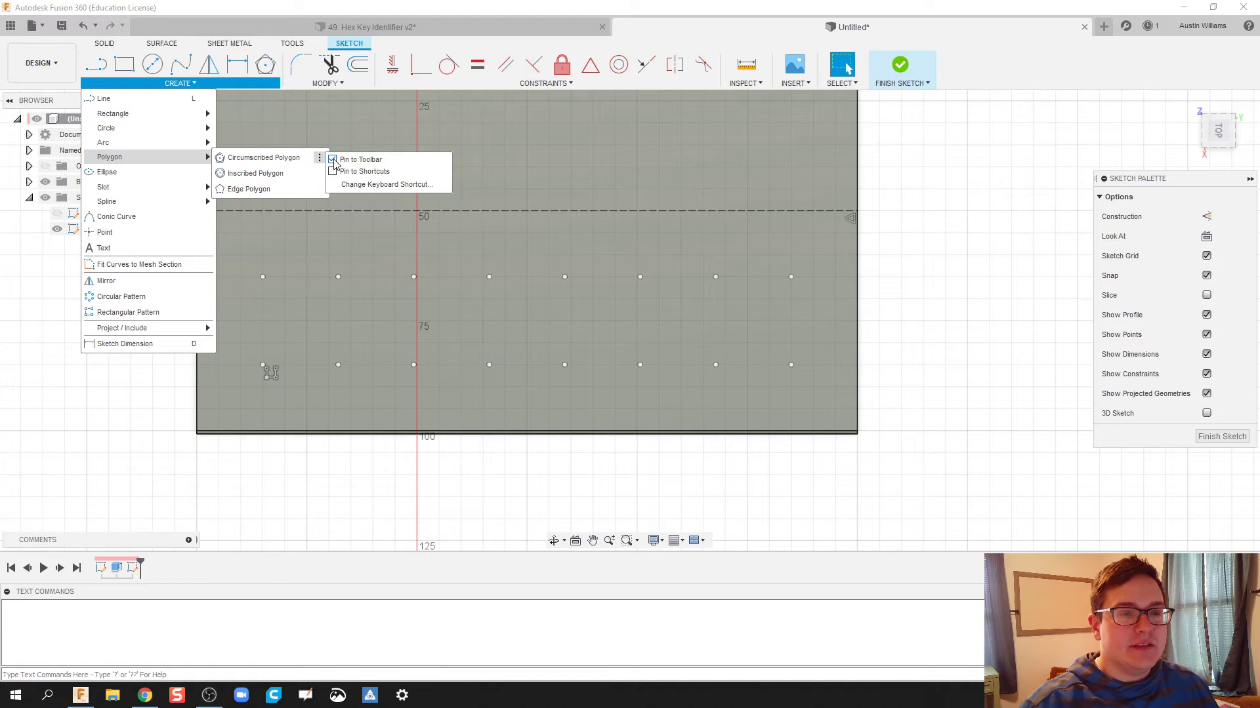
click(262, 157)
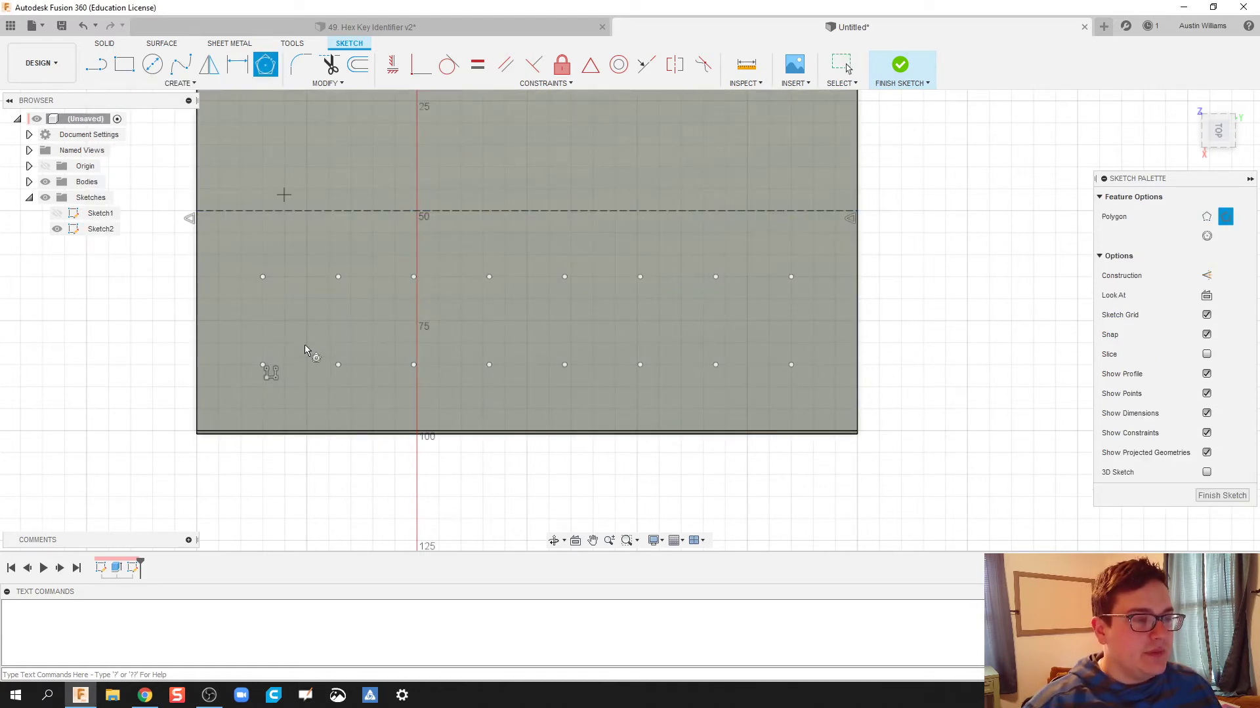
- Place hexagons sized 1 on the first two bottom-row points
click(262, 365)
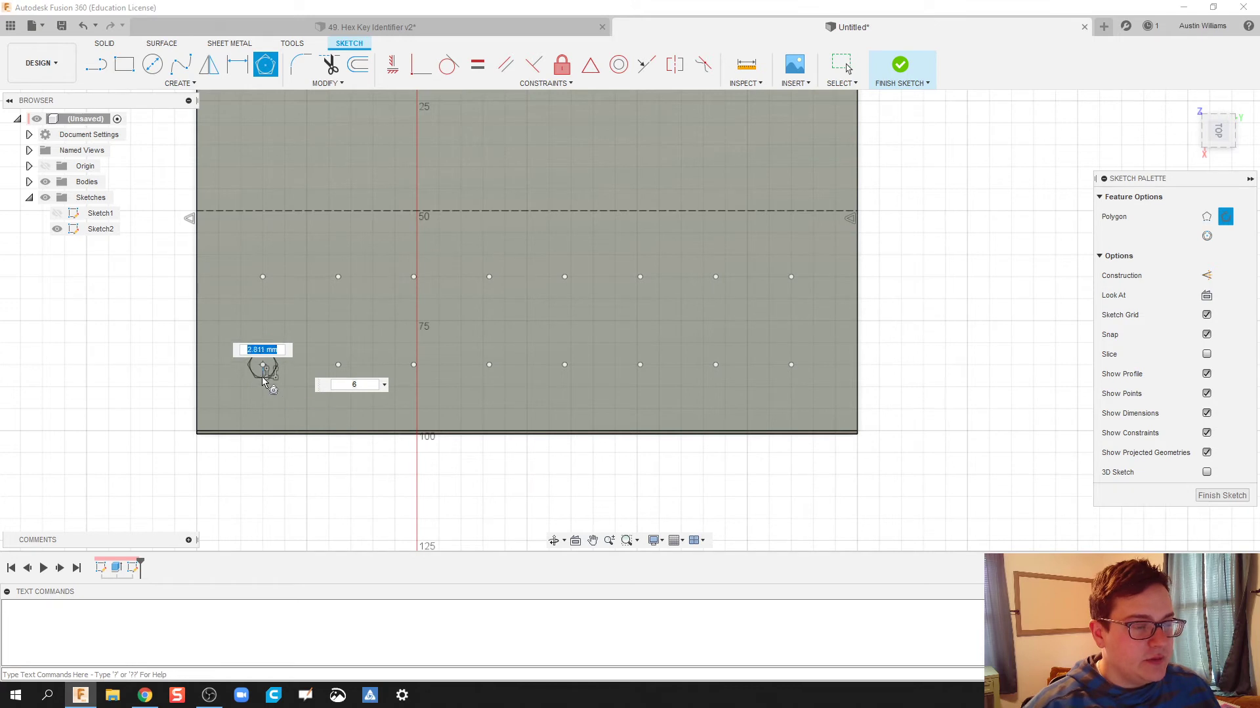
scroll(262, 382, up, 1)
scroll(263, 381, up, 1)
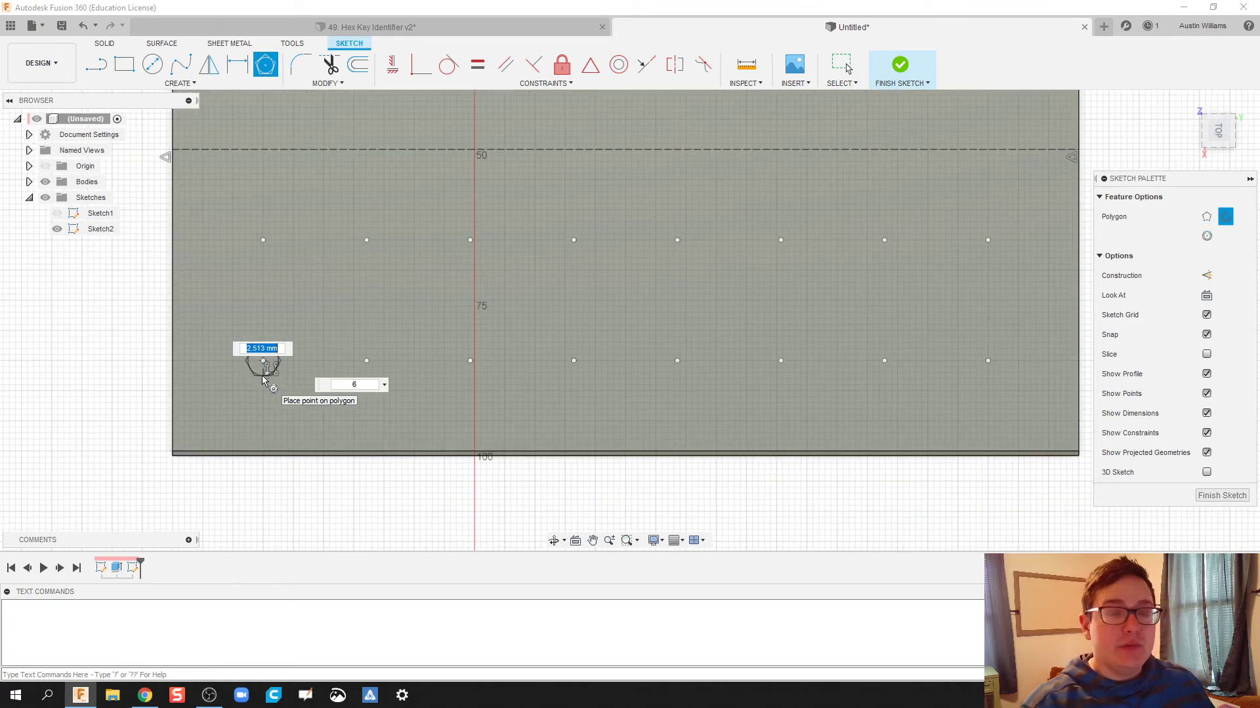
text(1)
key(Return)
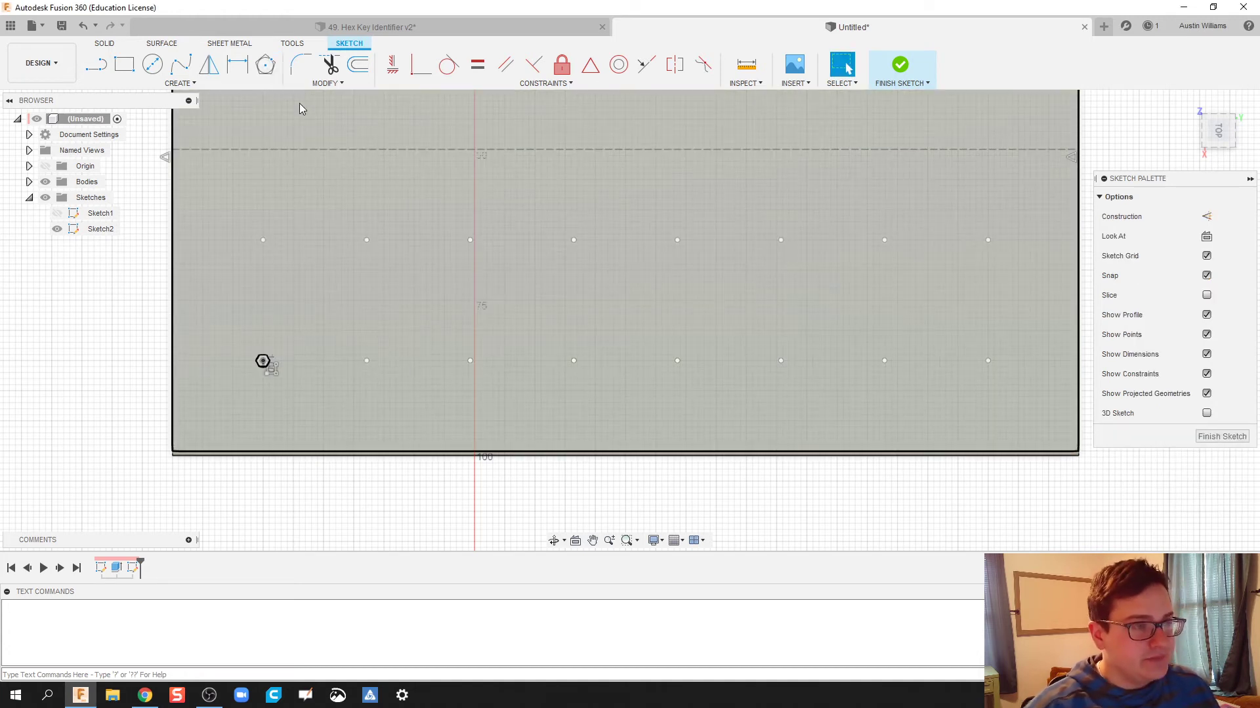
key(Return)
click(366, 363)
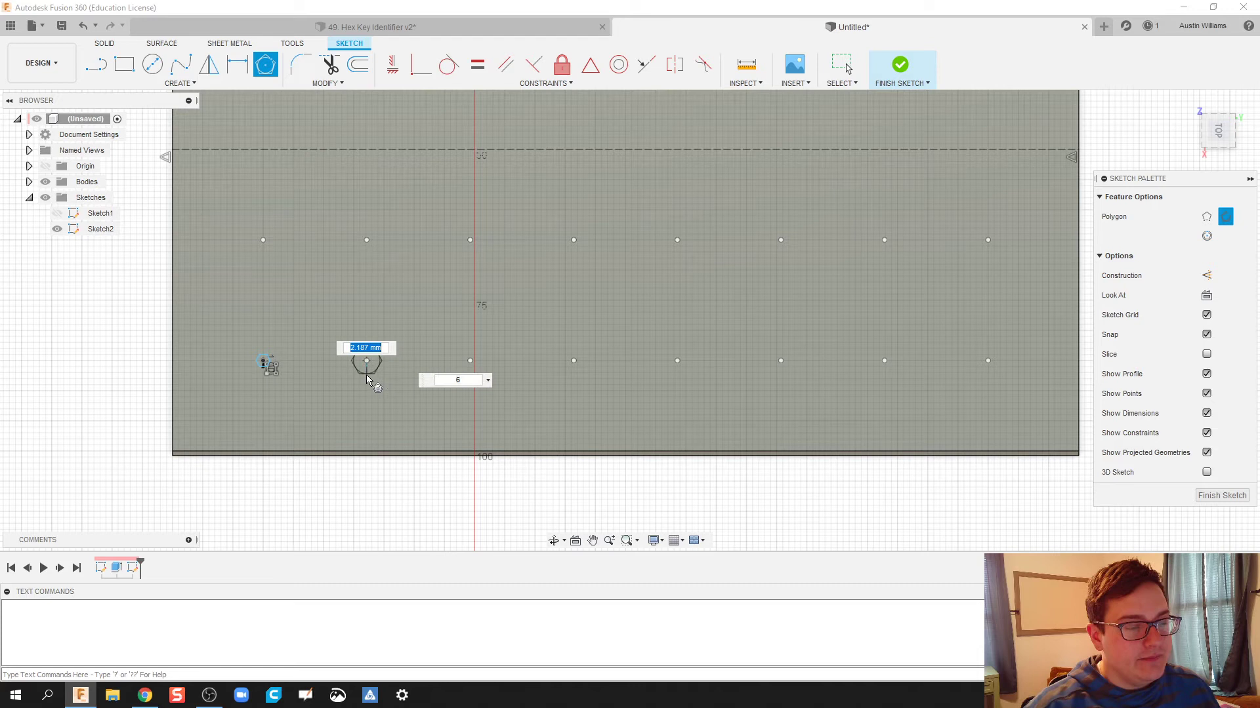
text(1.25)
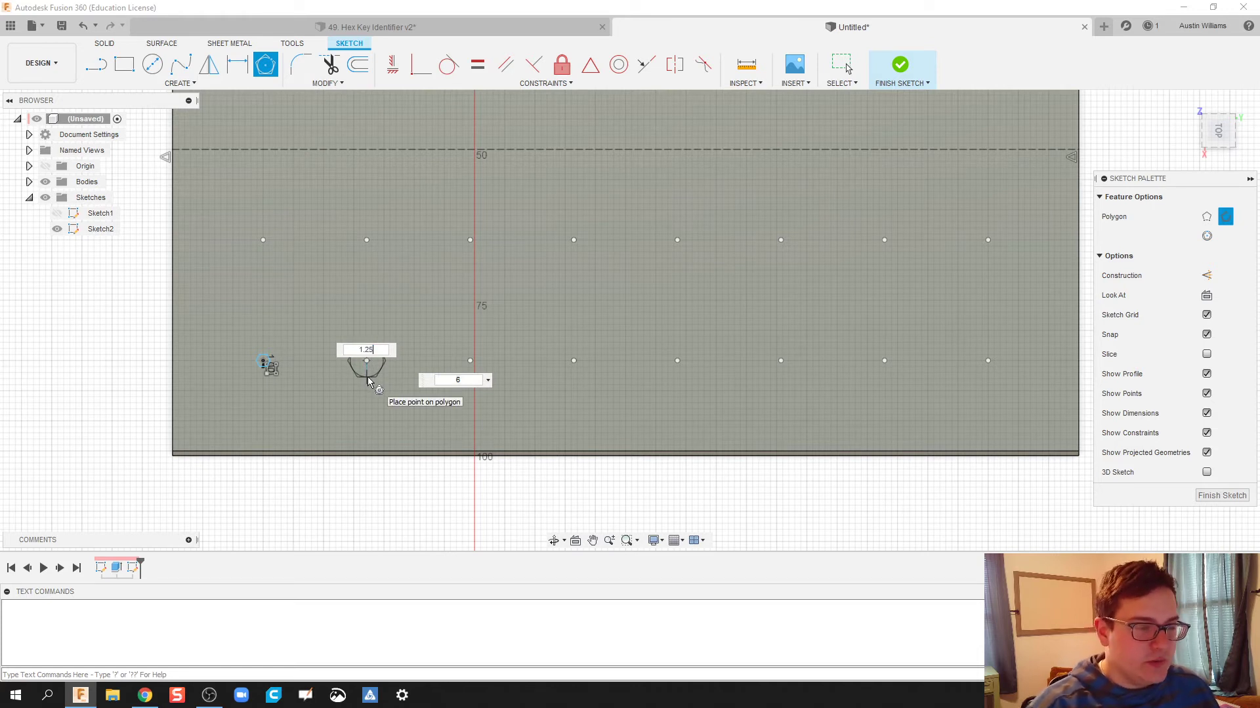
key(Return)
key(Escape)
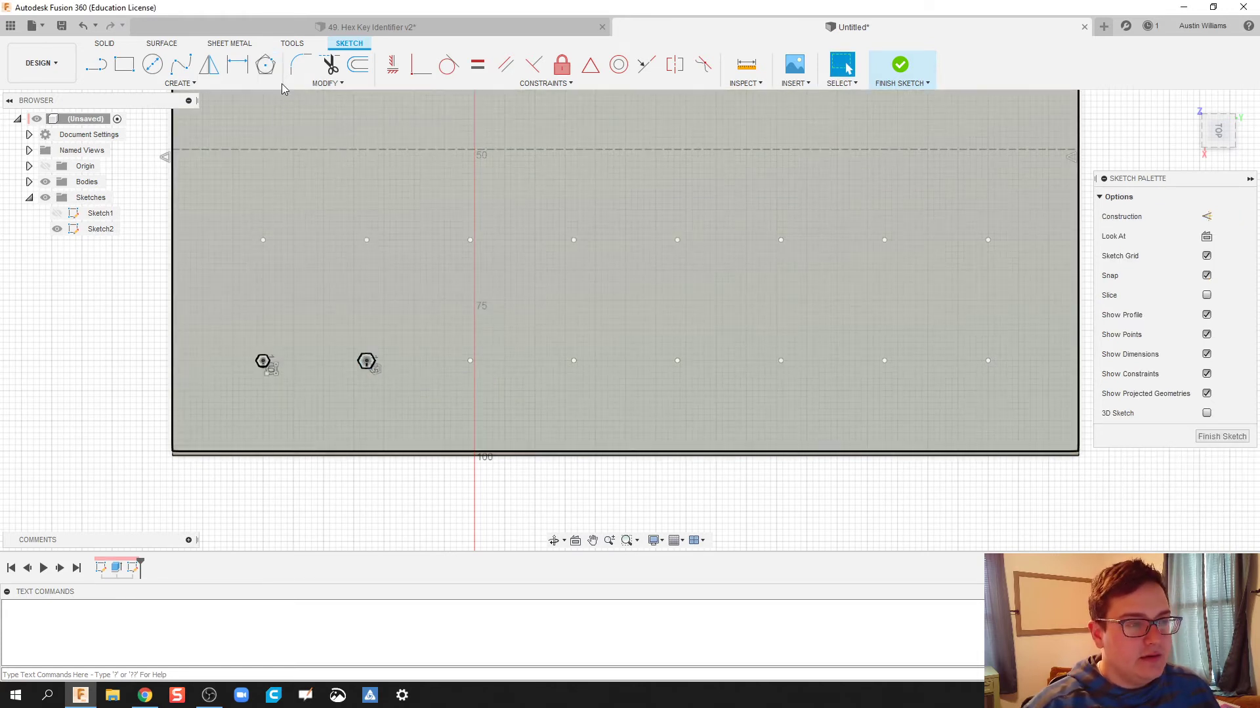
- Add hexagons of 1.5 mm and 3 mm on the third and fourth bottom-row points
click(265, 64)
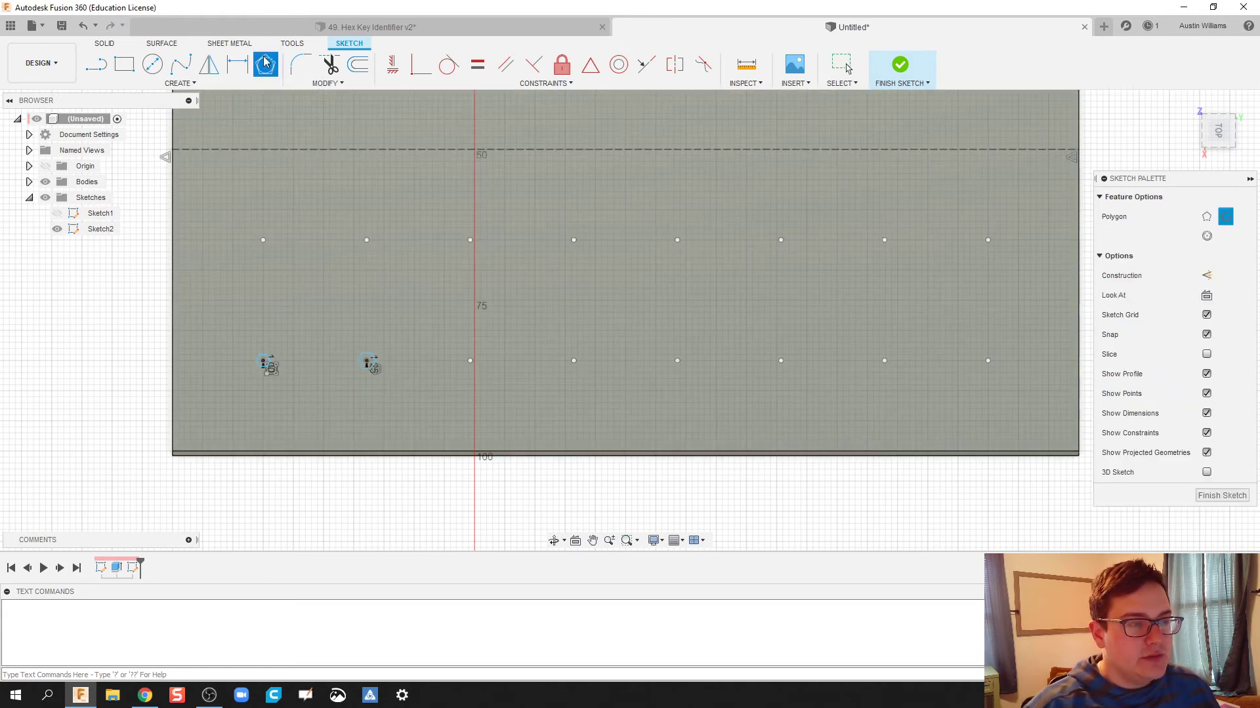
click(469, 362)
text(1)
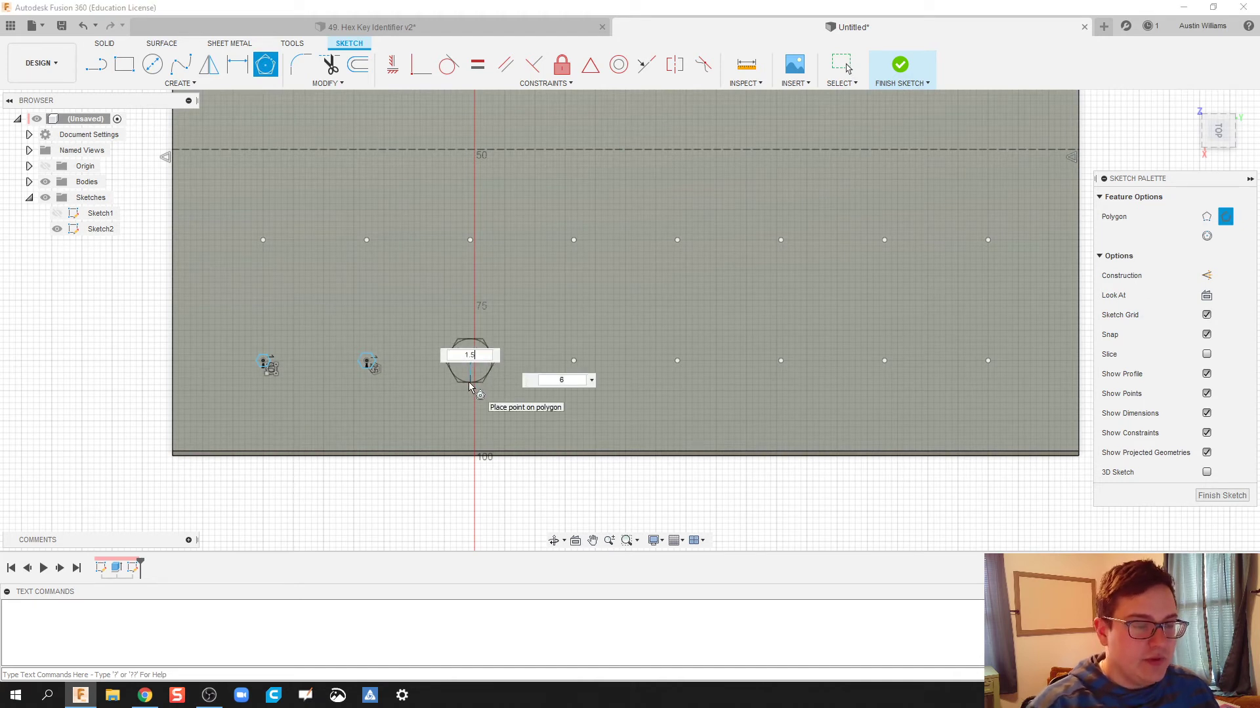
text(.5)
key(Return)
key(Escape)
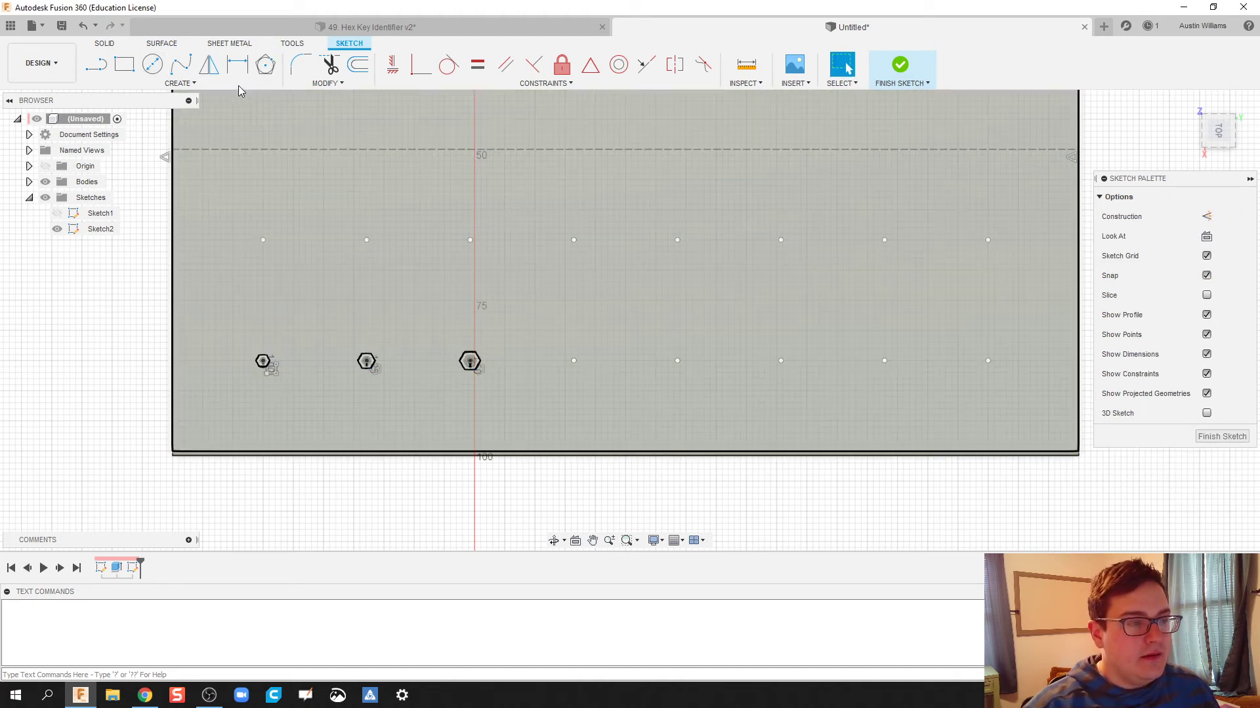
click(263, 66)
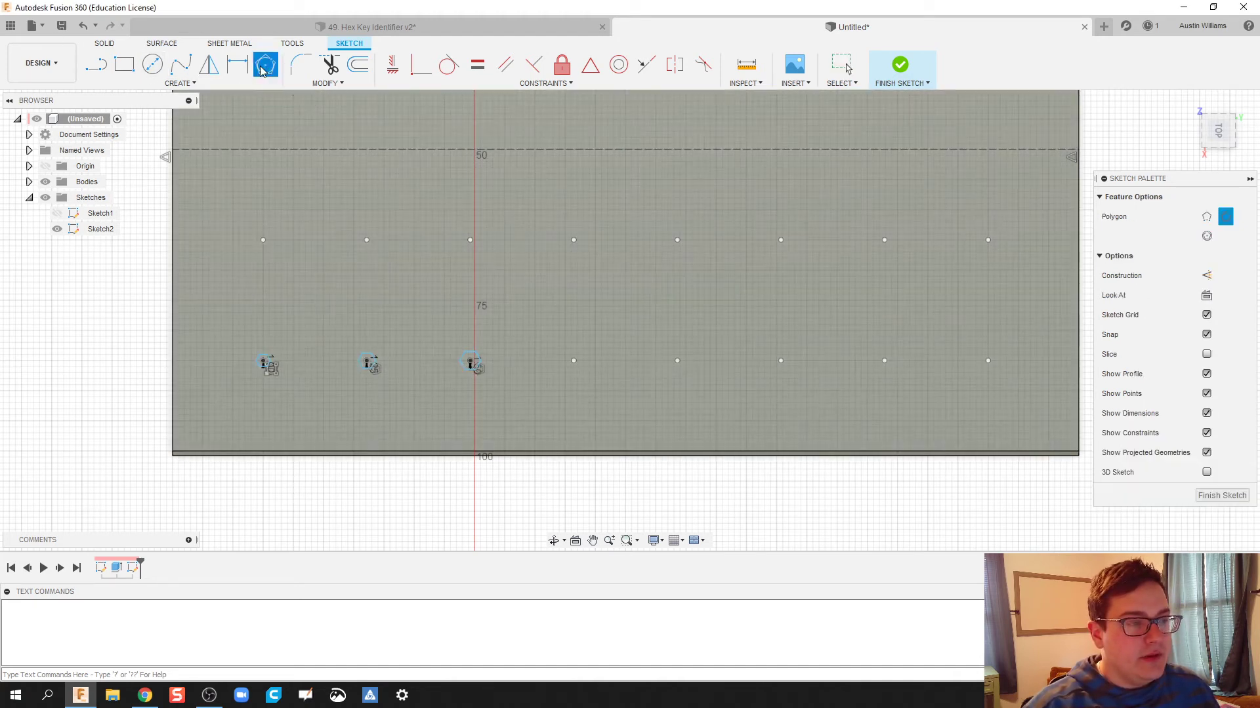
click(573, 361)
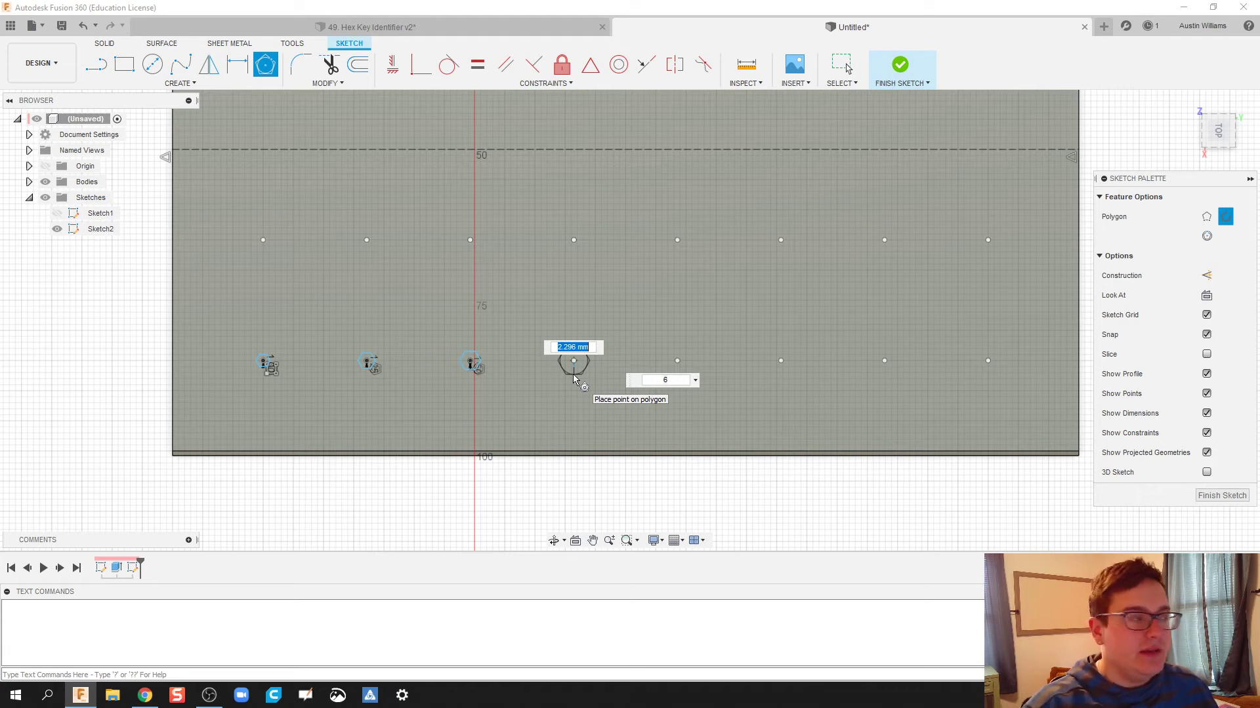
text(3.5/2)
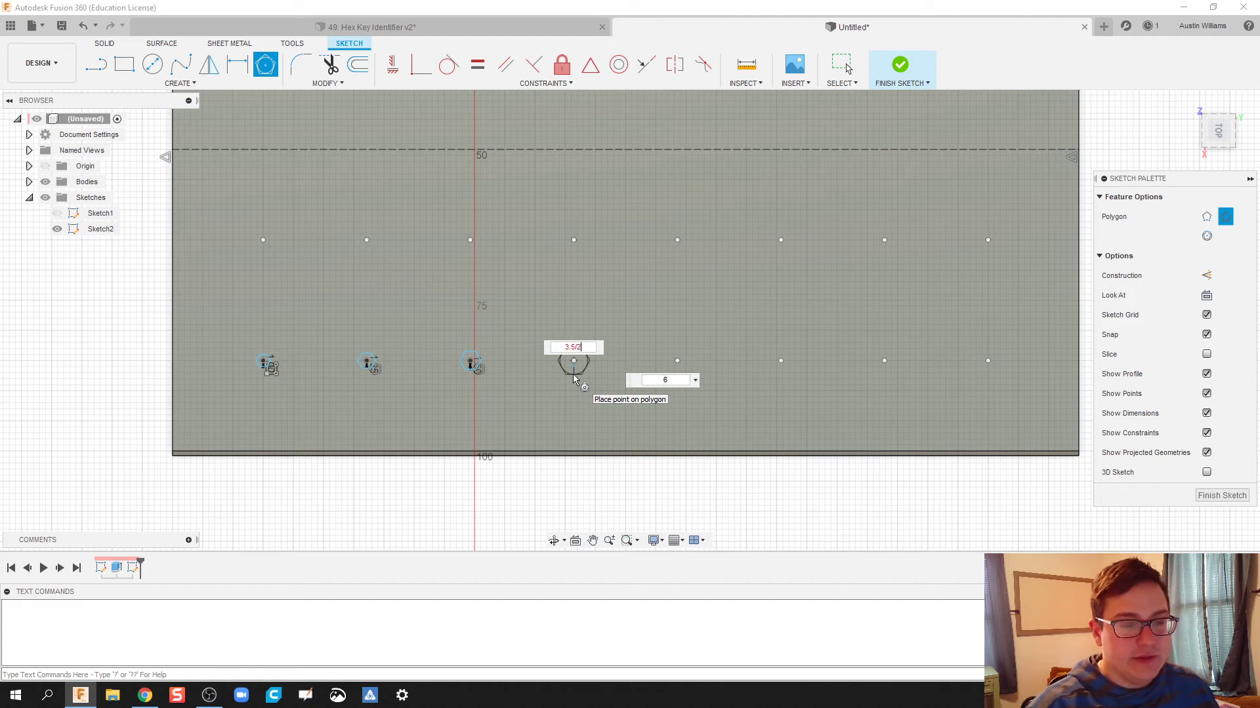
key(Tab)
key(Return)
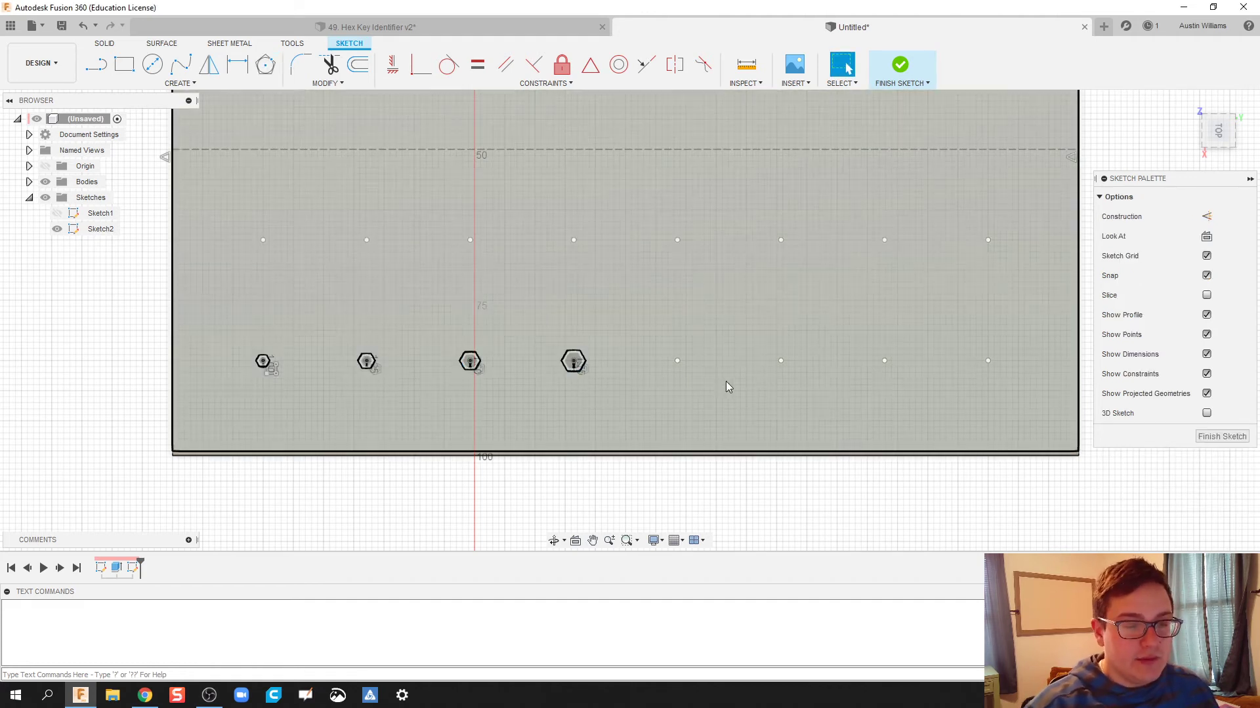
- Add 4 mm and 8 mm hexagons on the next two bottom-row points
middle_drag(726, 387, 512, 337)
scroll(512, 338, up, 3)
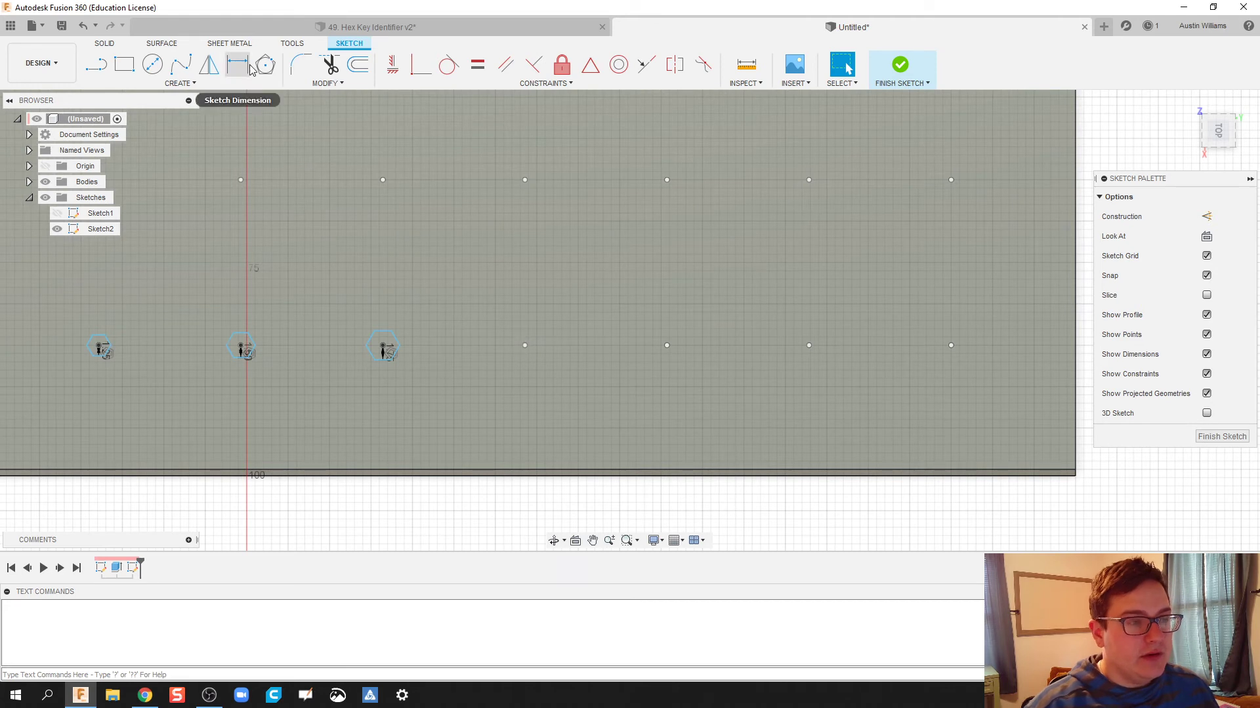
click(266, 64)
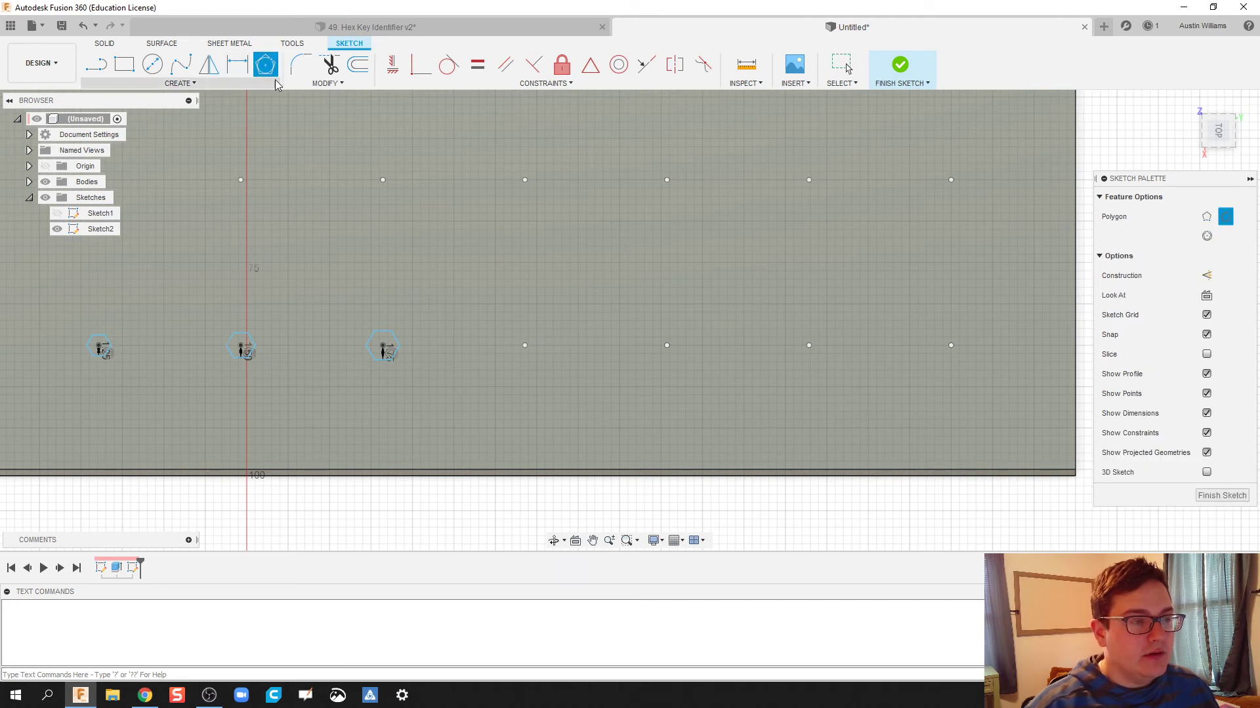
click(524, 345)
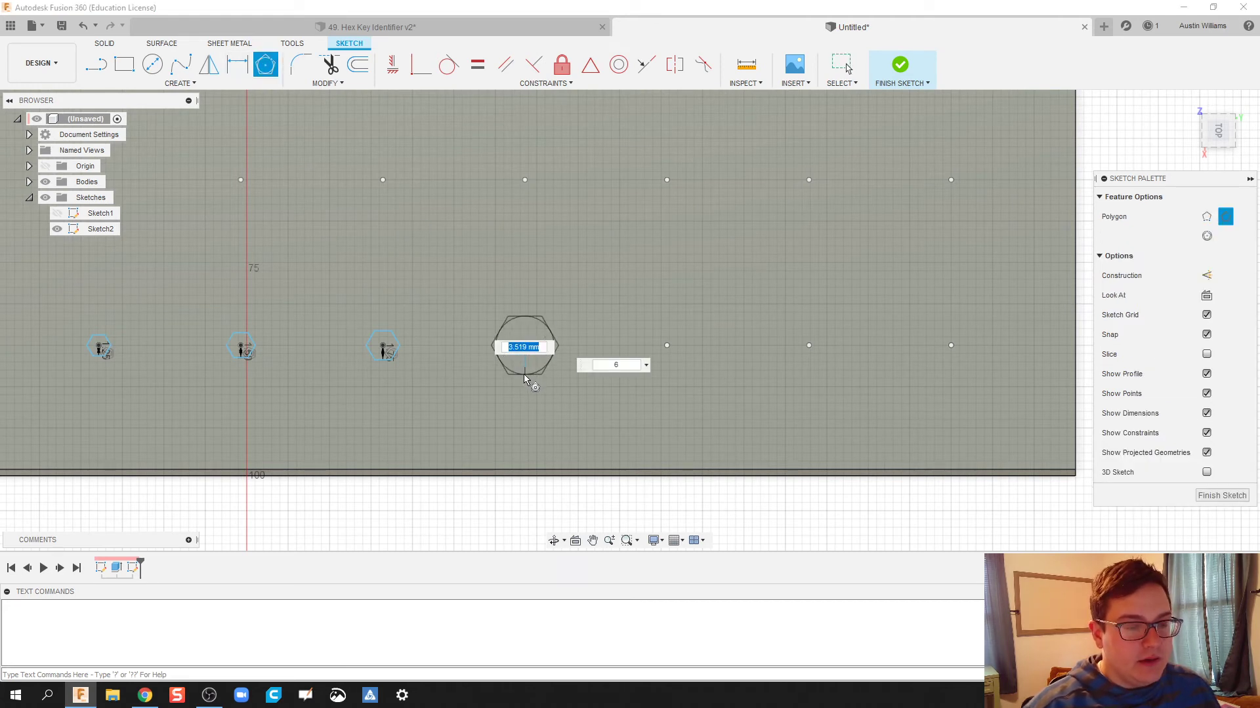
text(4)
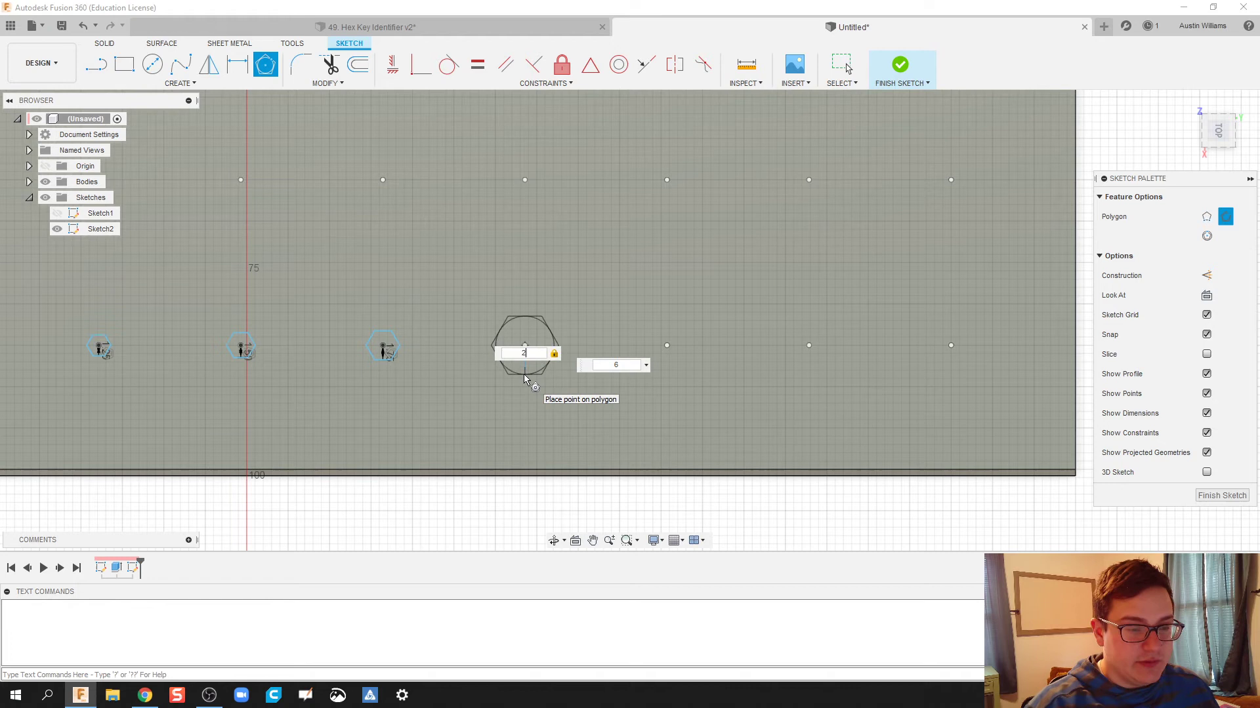
key(Return)
key(Escape)
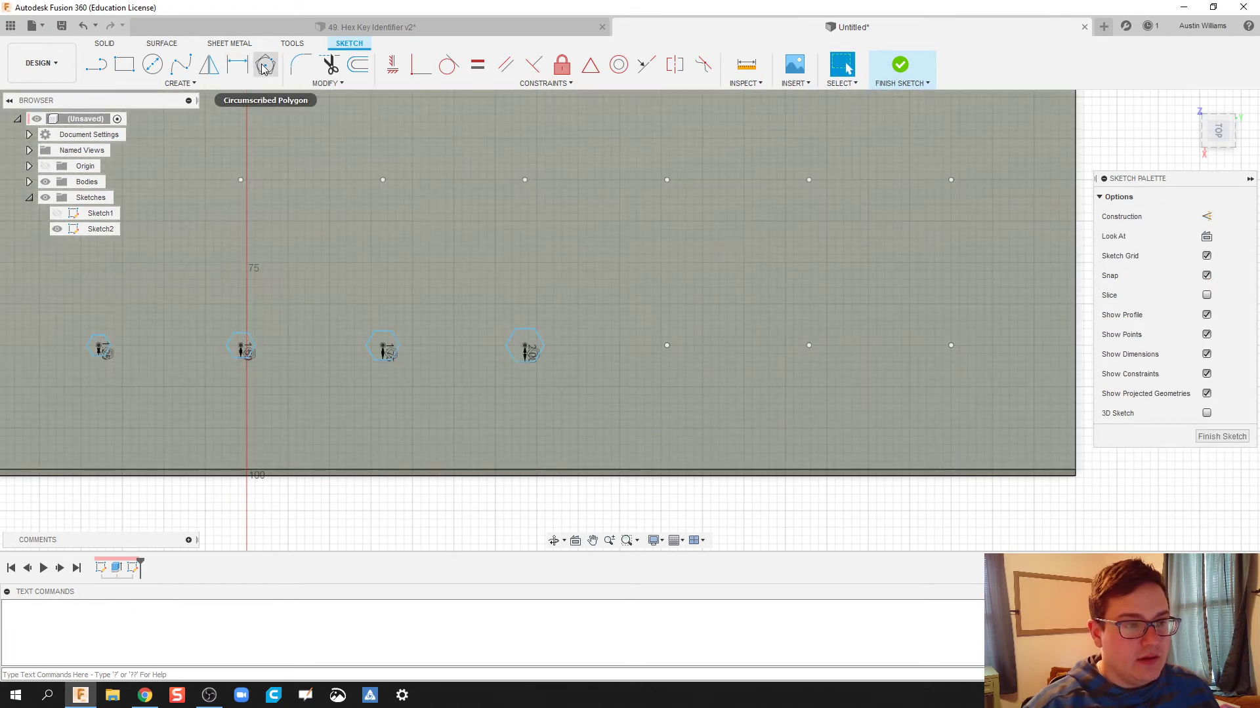
click(266, 63)
click(667, 345)
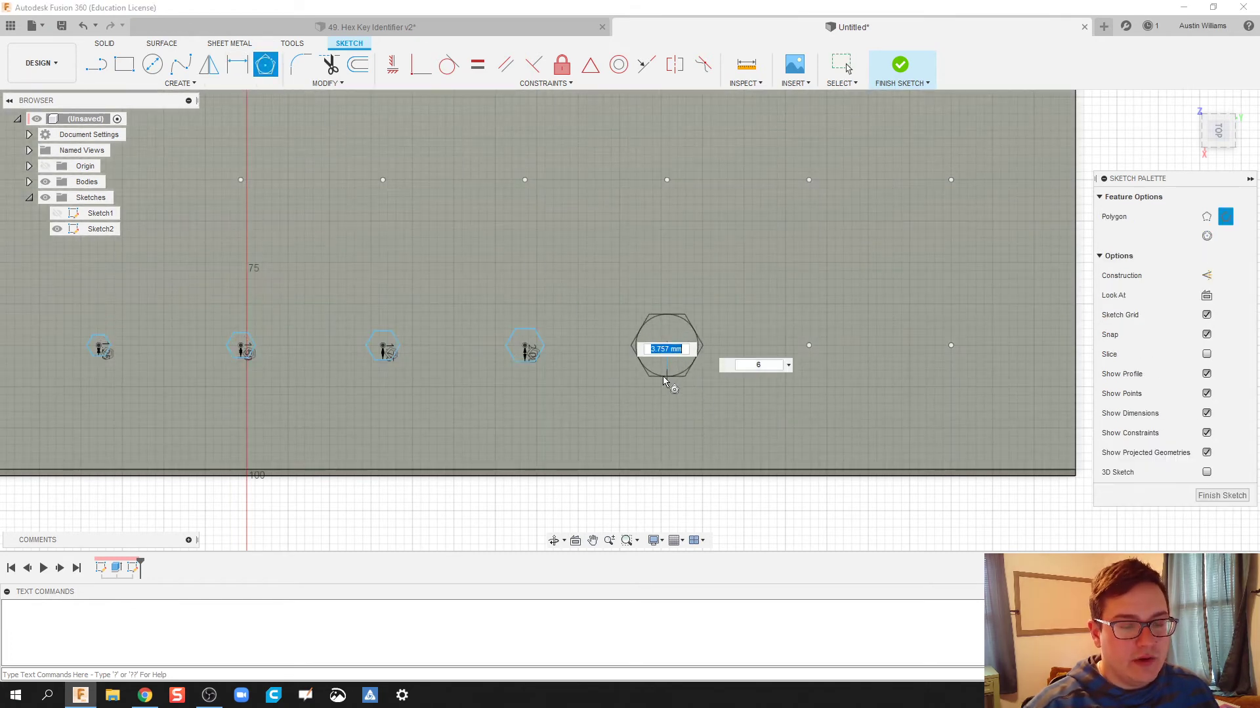
text(8)
key(Return)
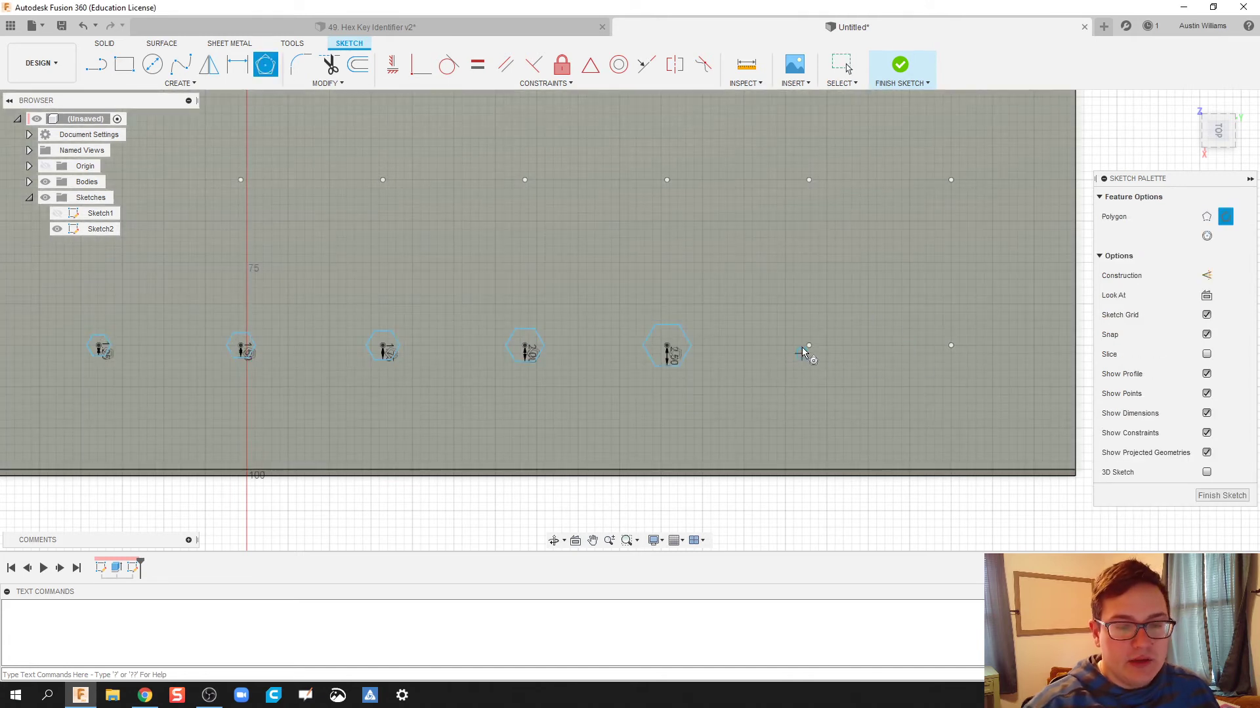
- Add hexagons of about 3 mm on the sixth and seventh bottom-row points
click(808, 345)
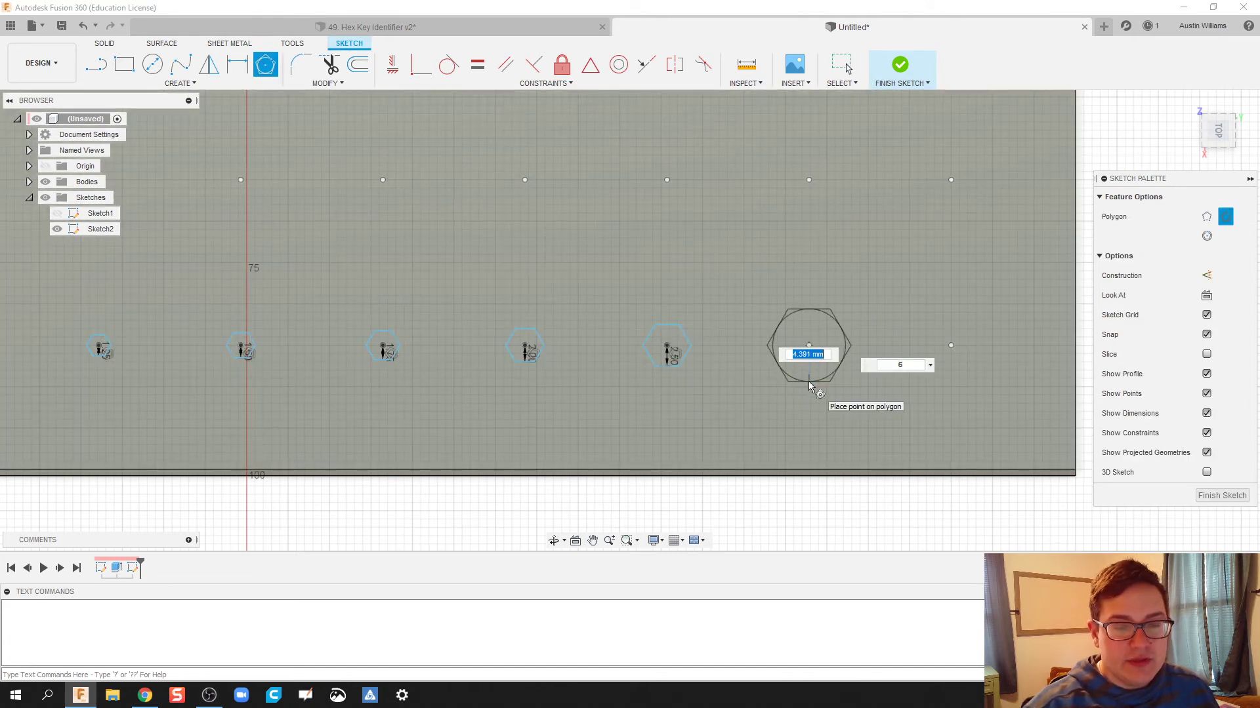
text(3)
key(Return)
key(Escape)
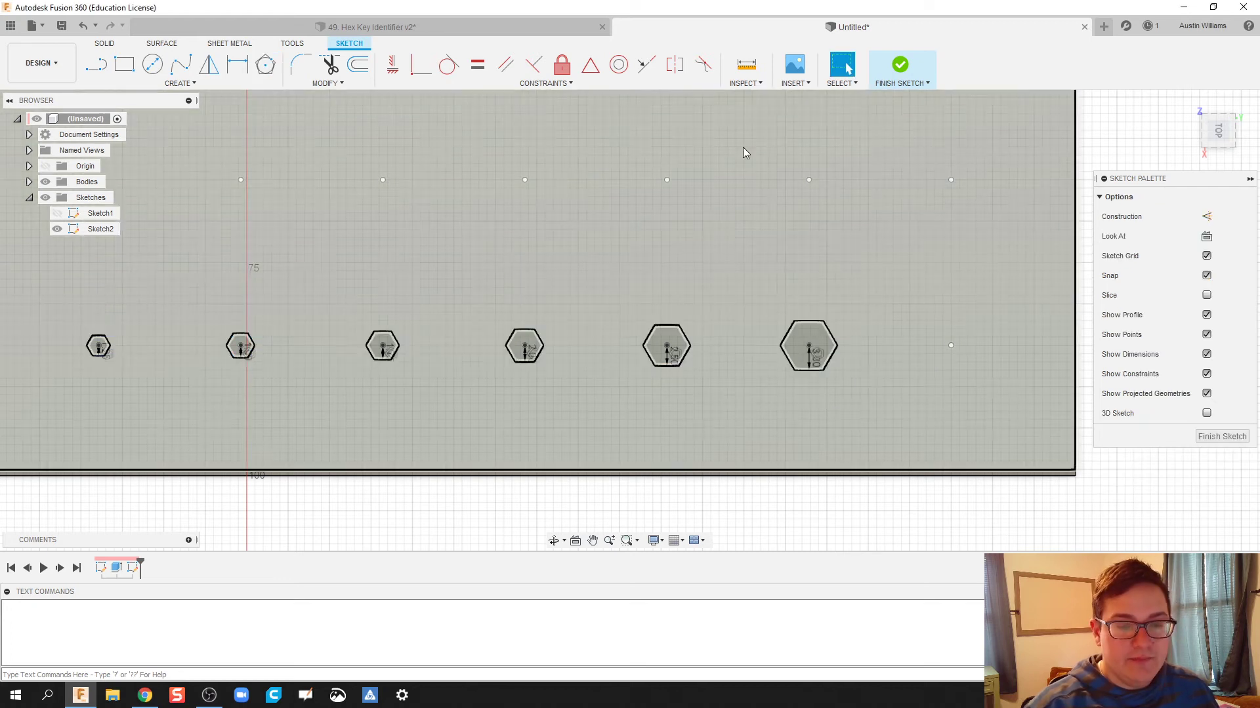
click(265, 64)
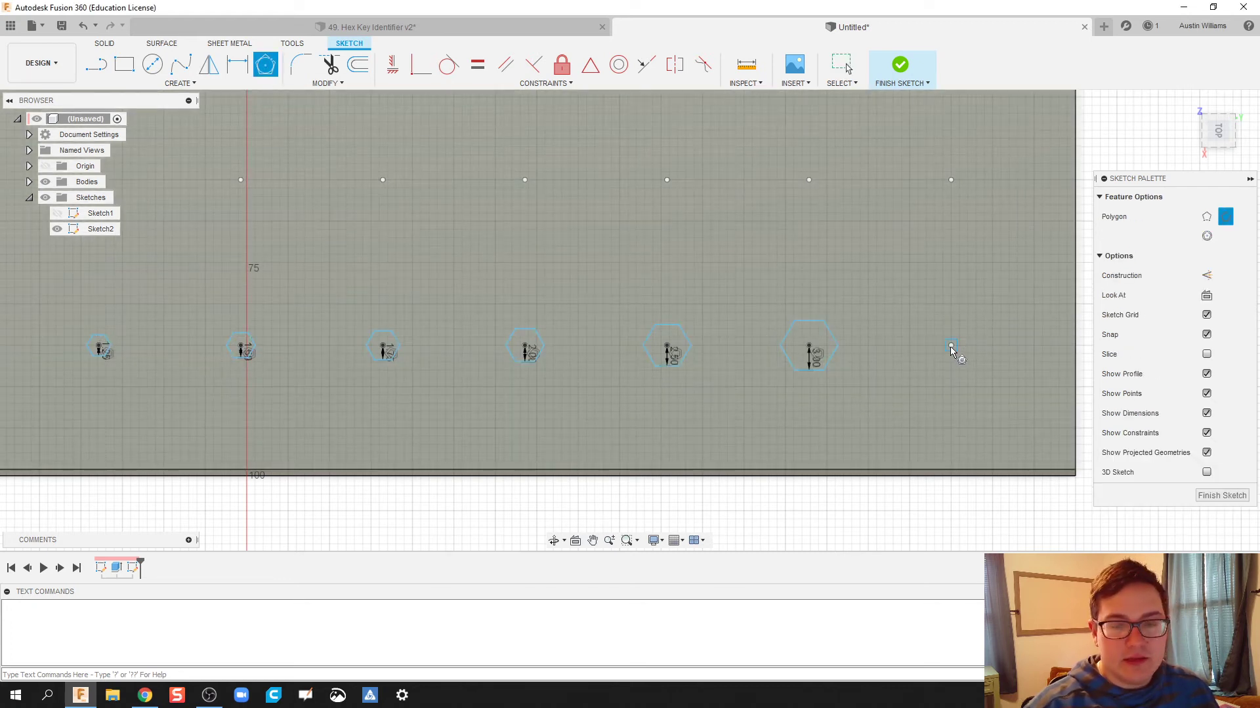
click(951, 346)
text(3.5)
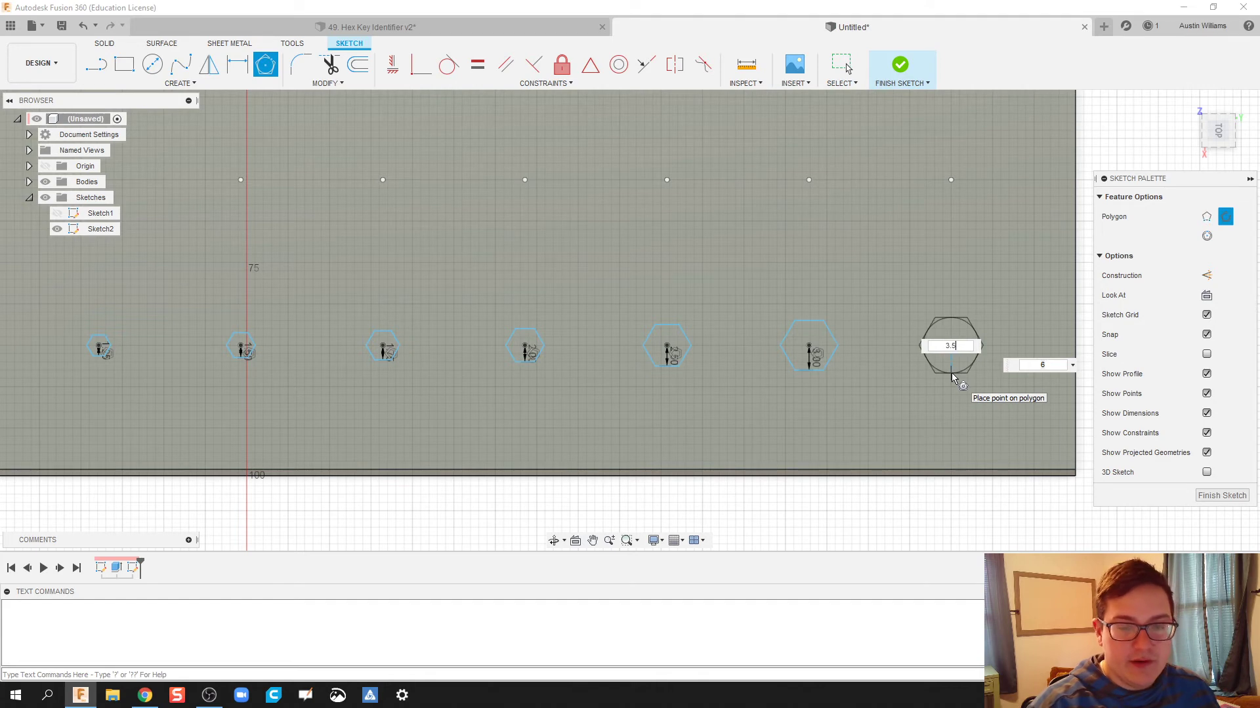
key(Return)
key(Escape)
scroll(519, 357, down, 2)
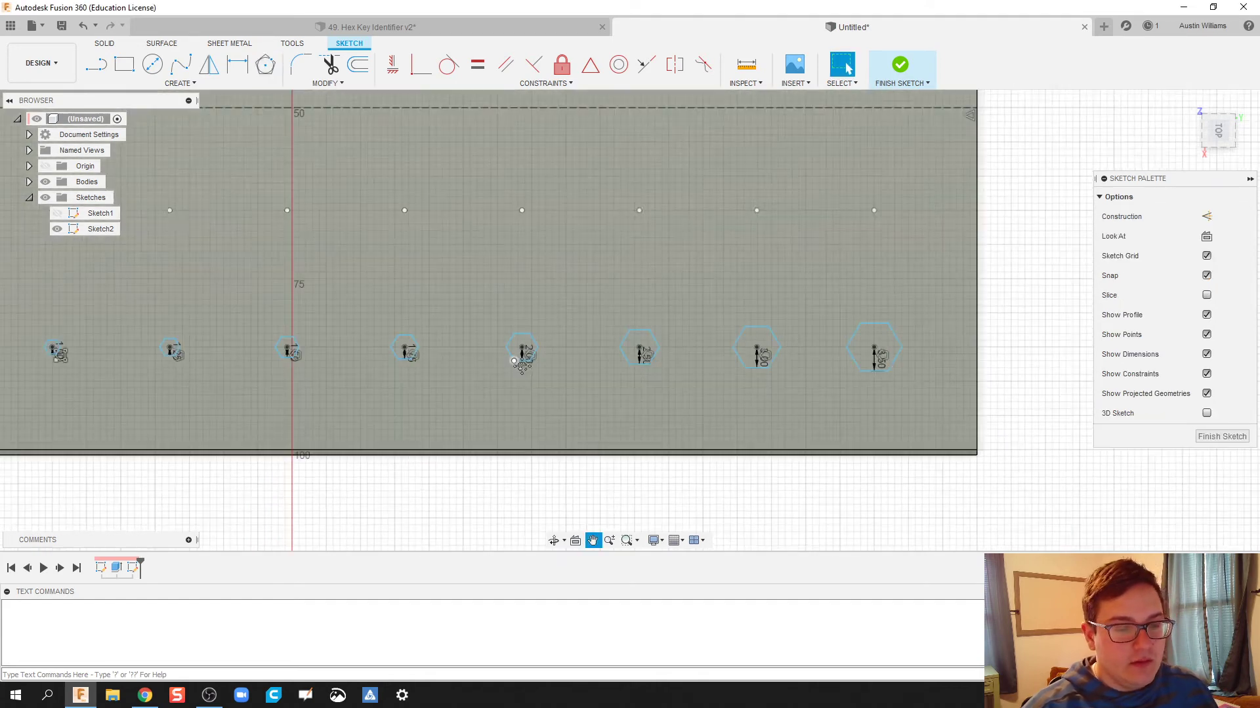
- Place a hexagon on the first upper-row point, sizing it by clicking
middle_drag(518, 358, 736, 404)
click(265, 63)
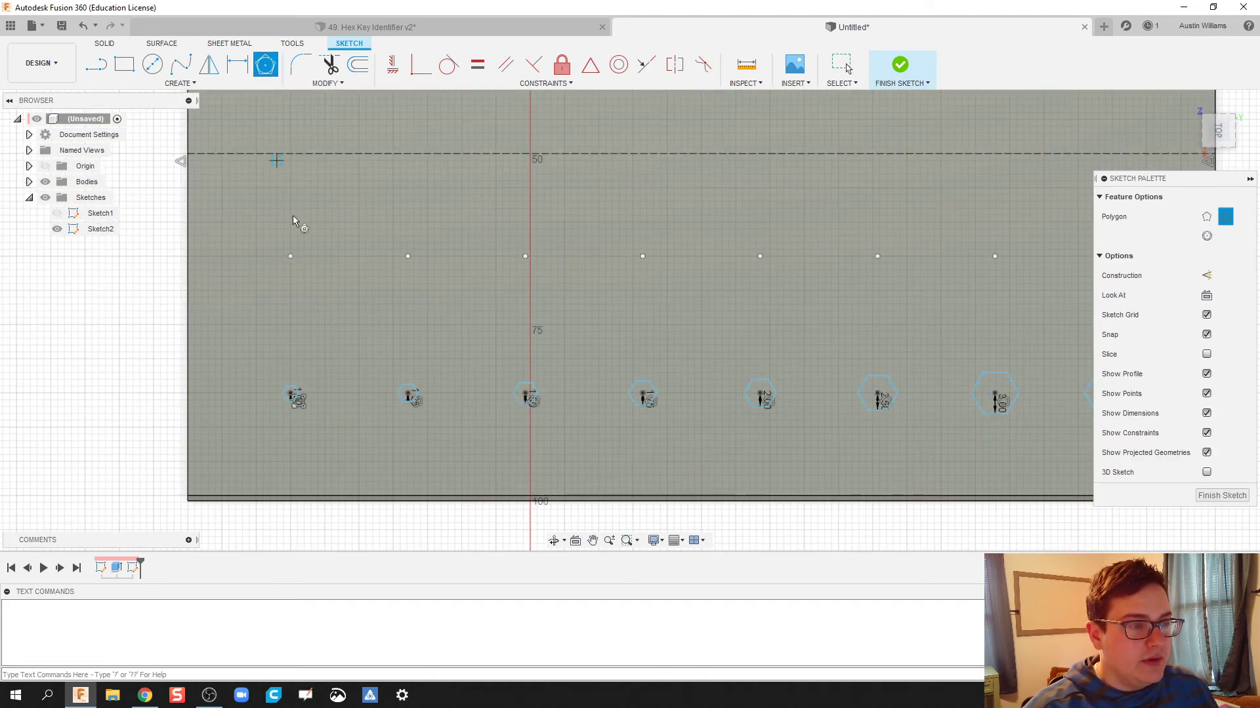
click(291, 257)
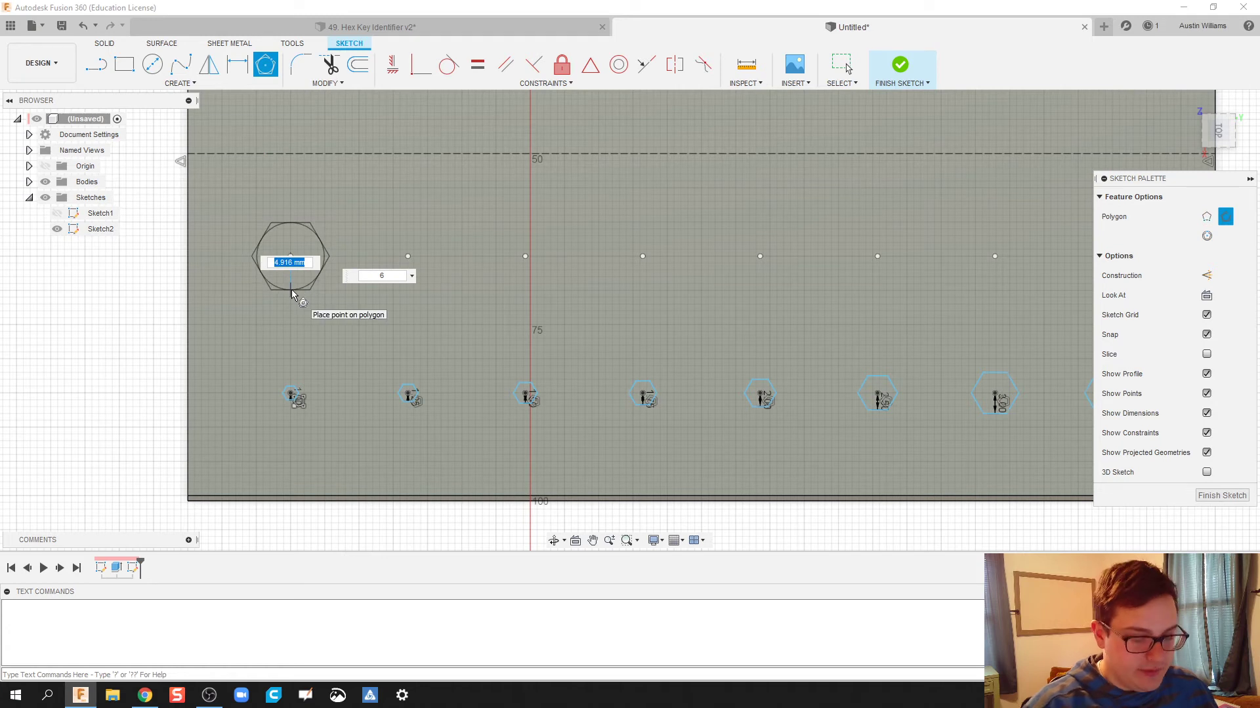
click(292, 294)
key(Escape)
- Add a 4.5 mm hexagon on the second upper-row point and centre another on the third
click(266, 63)
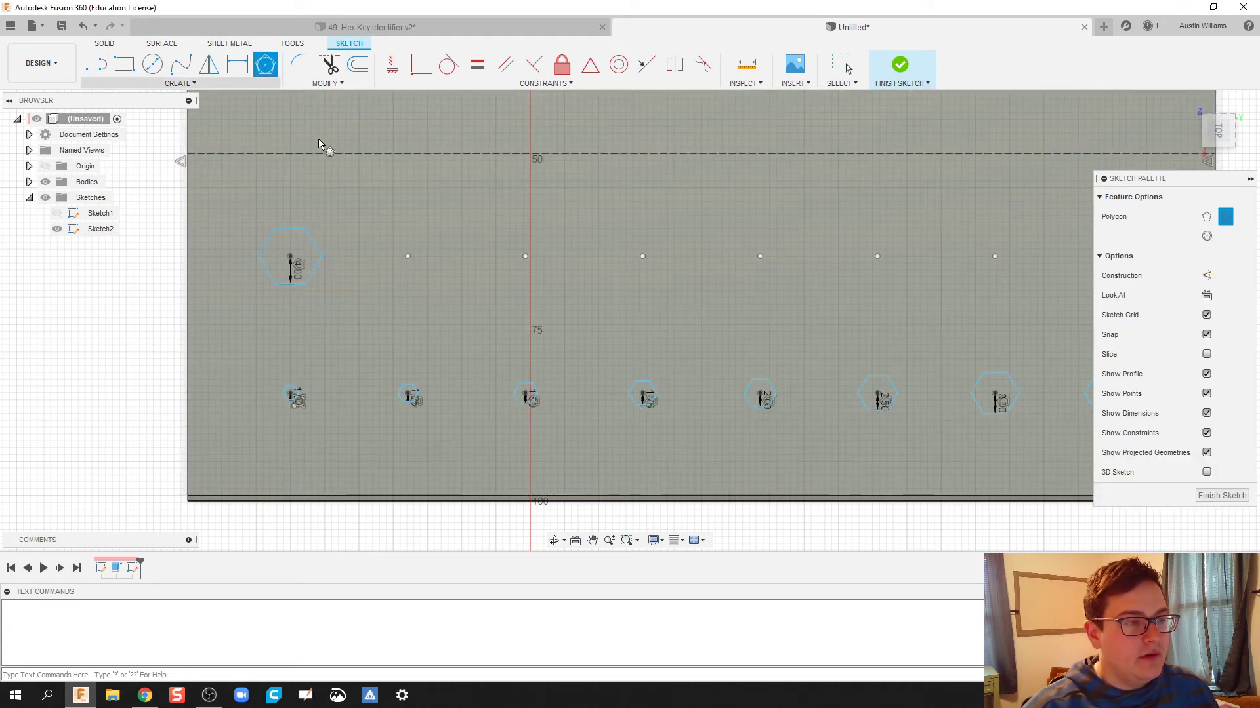
click(408, 256)
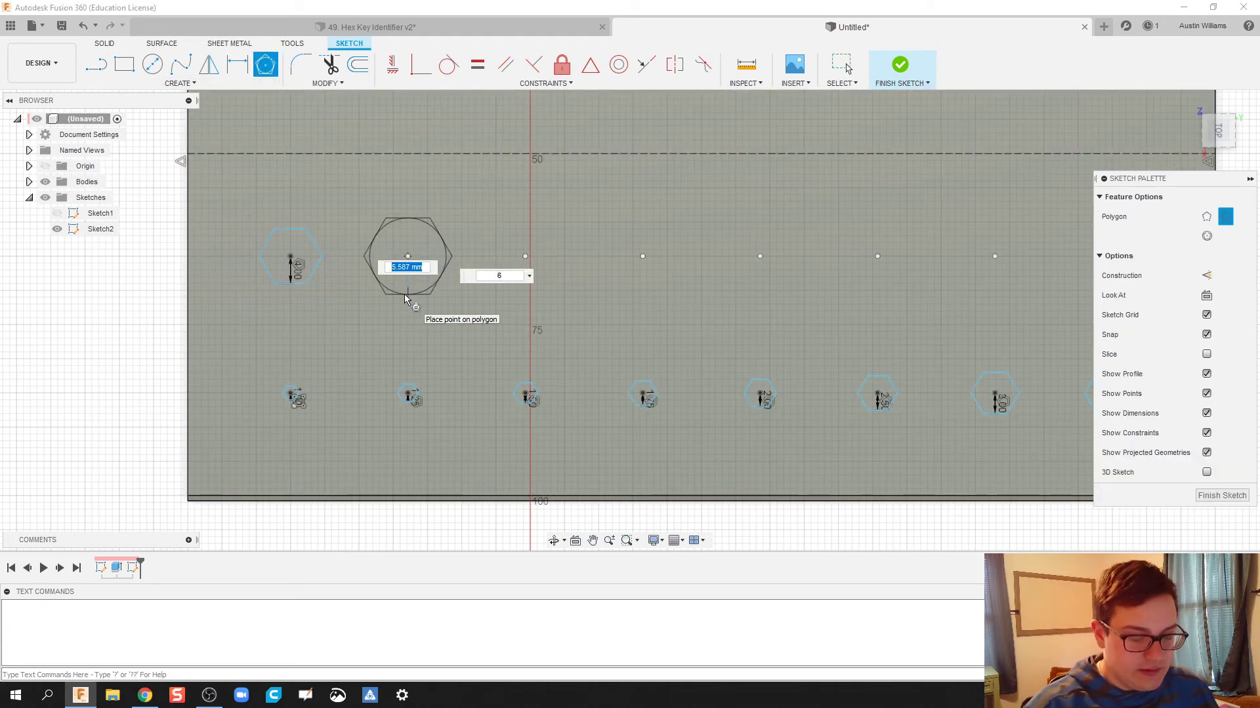
text(4.5)
key(Return)
key(Escape)
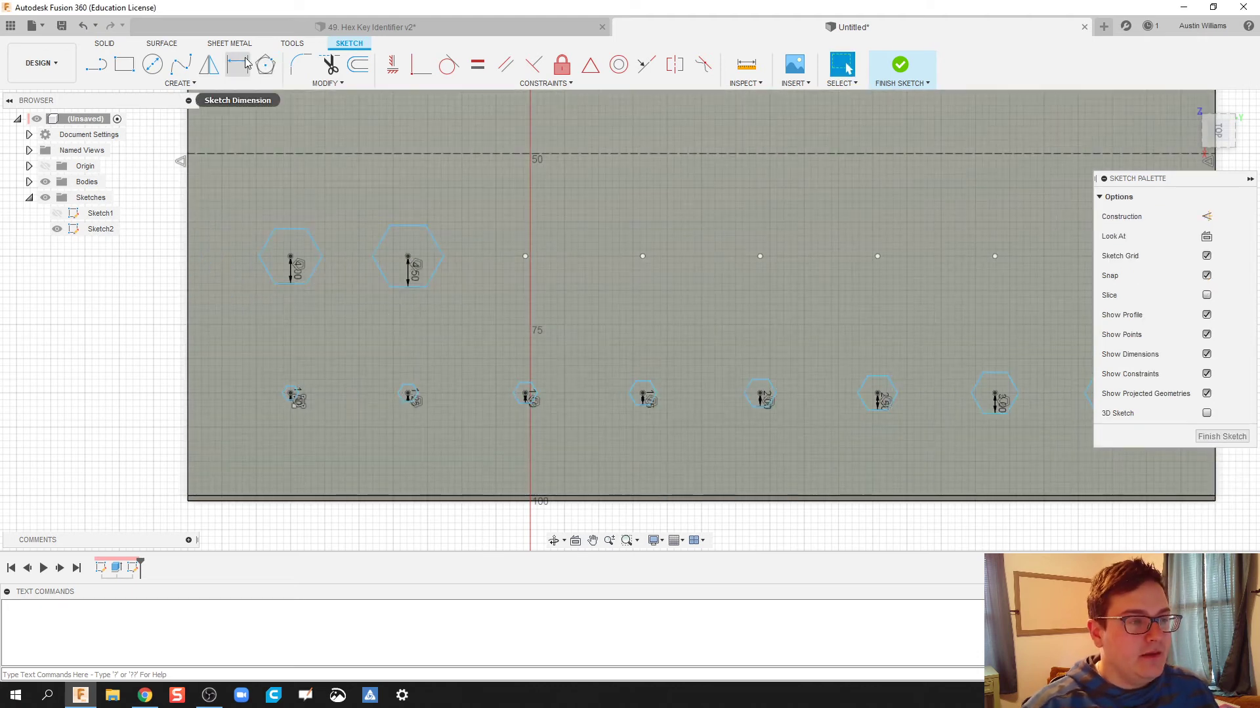
click(266, 63)
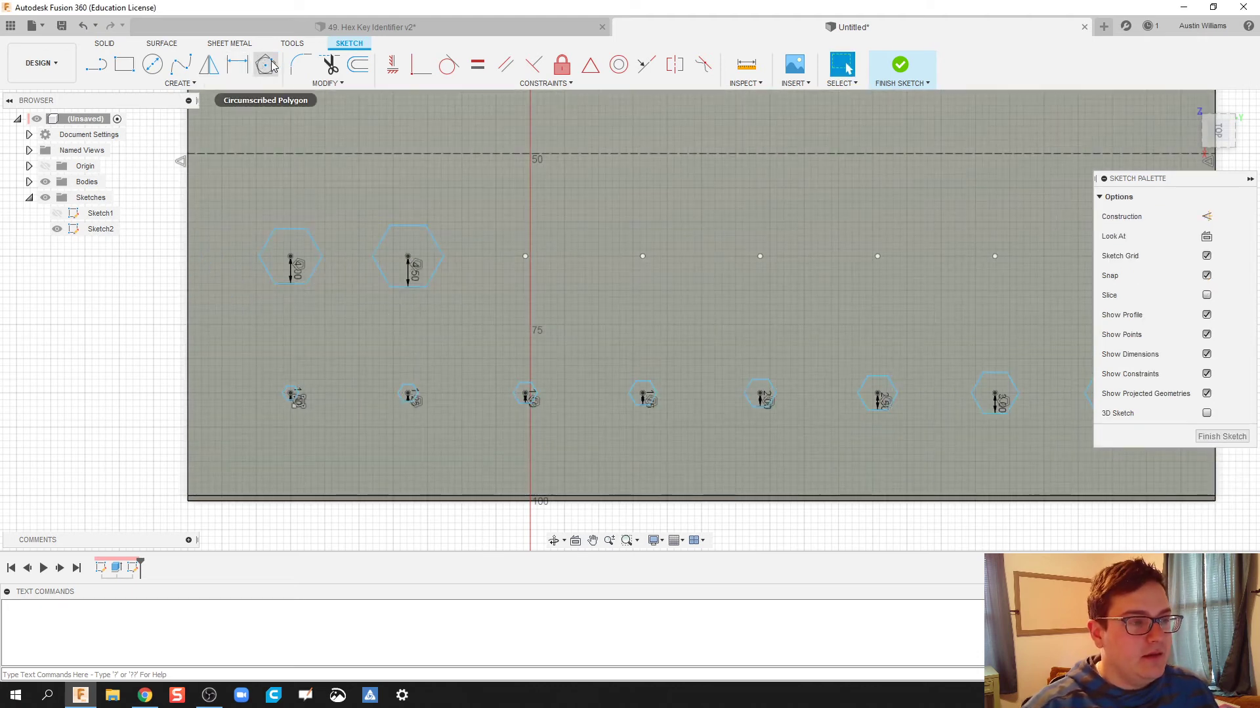
click(524, 256)
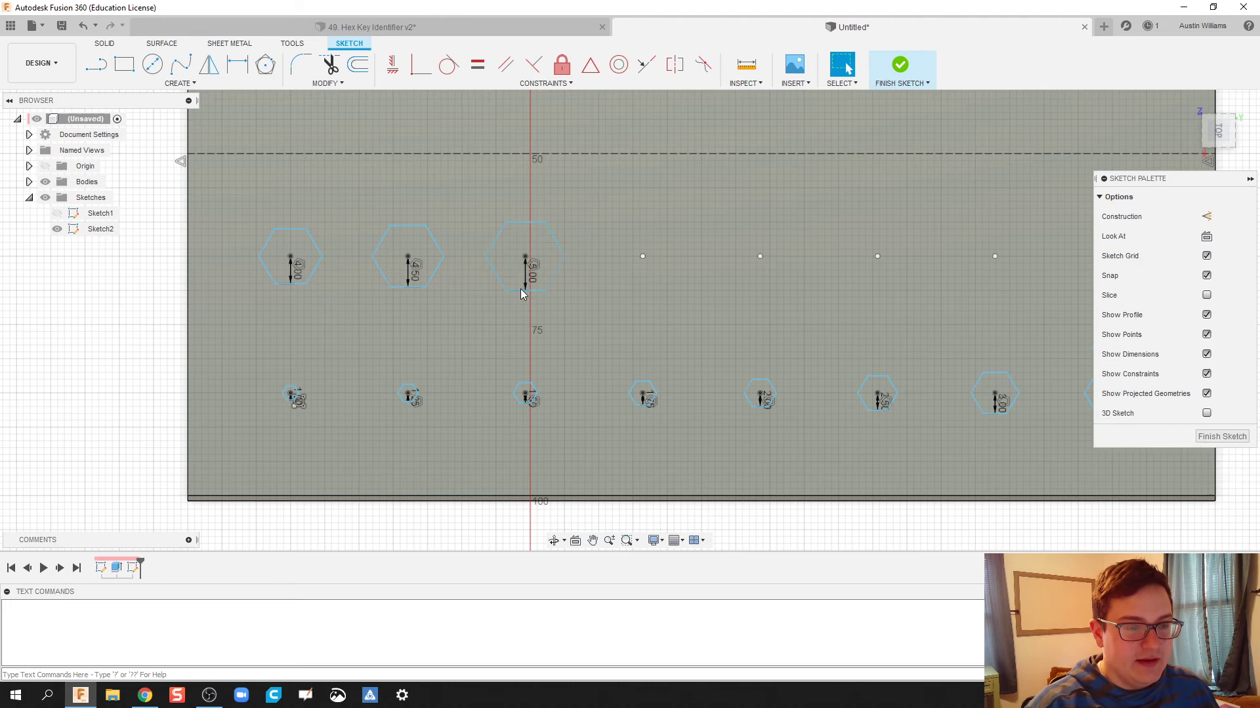
scroll(636, 282, up, 1)
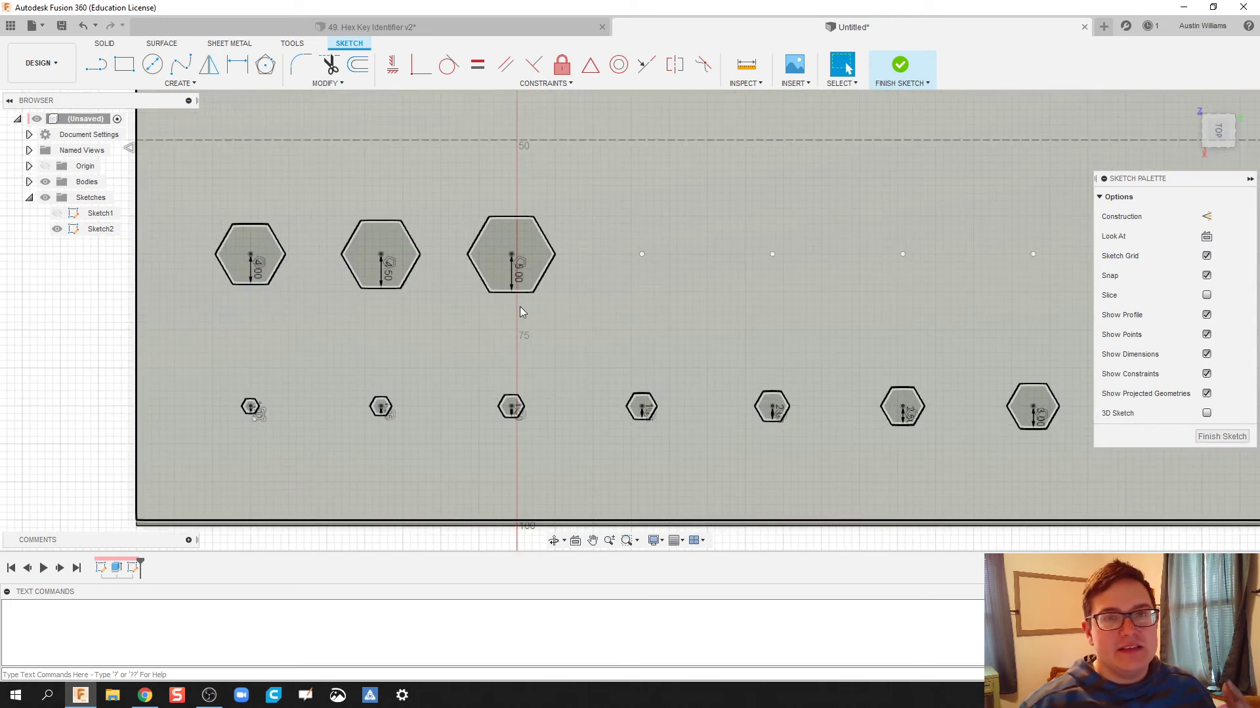
scroll(571, 317, down, 3)
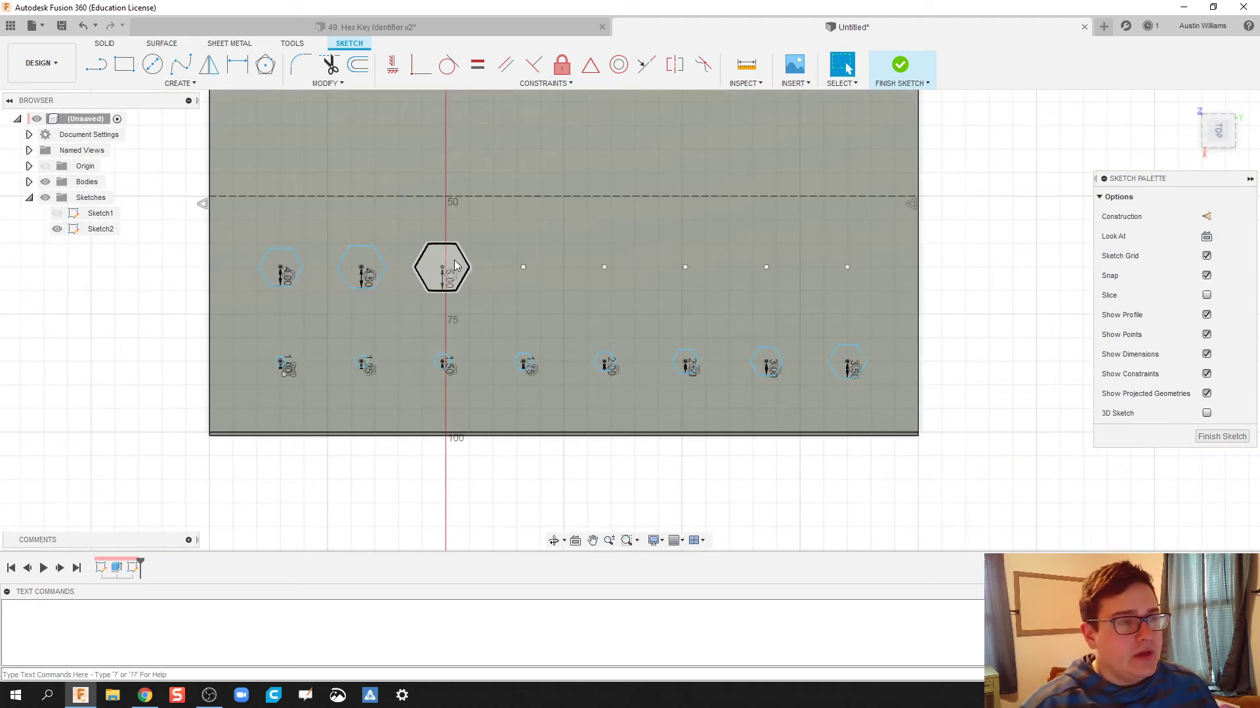
- Add 10 mm 'Metric 2-10mm' text rotated -90 deg beside the upper hexagons, then select it
click(120, 83)
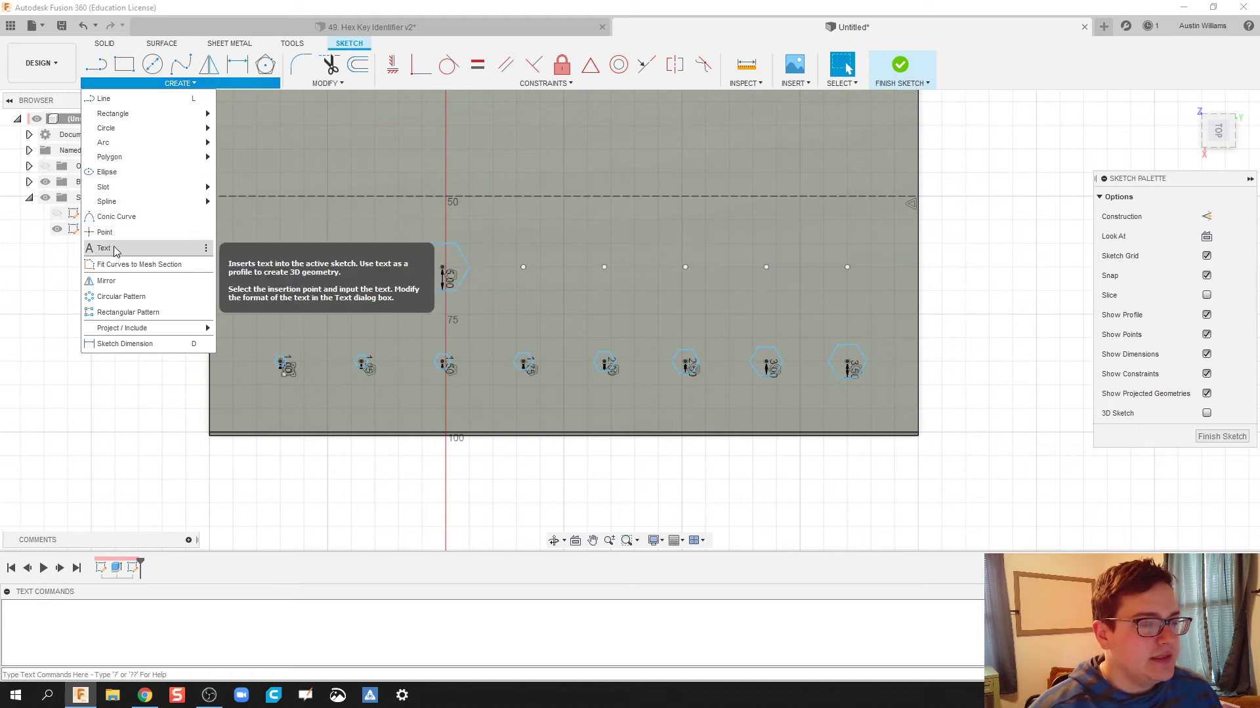
click(116, 248)
click(522, 267)
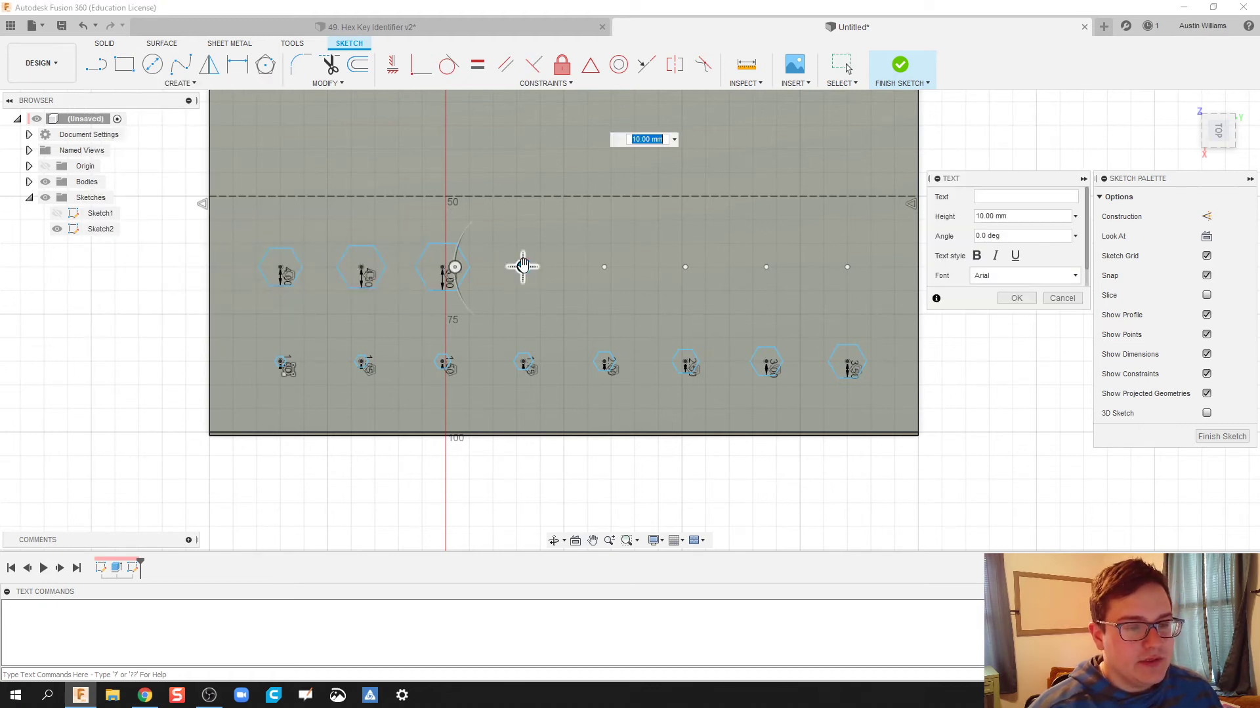
click(984, 197)
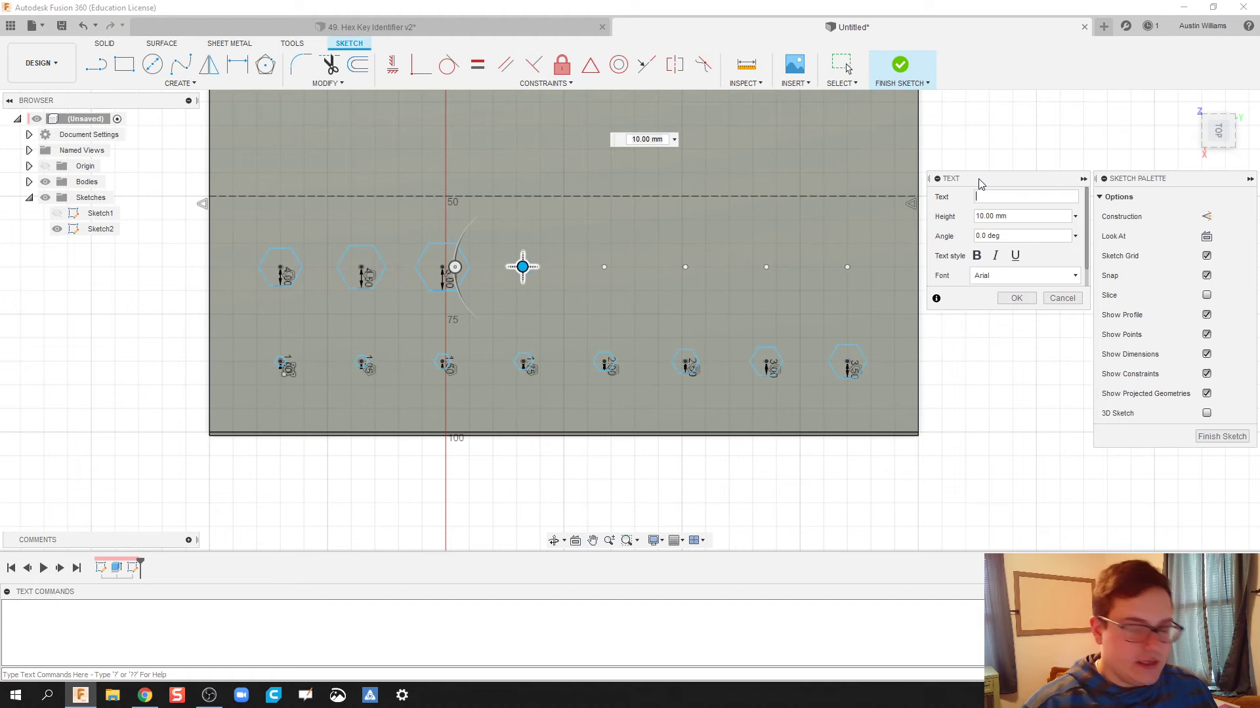
text(M)
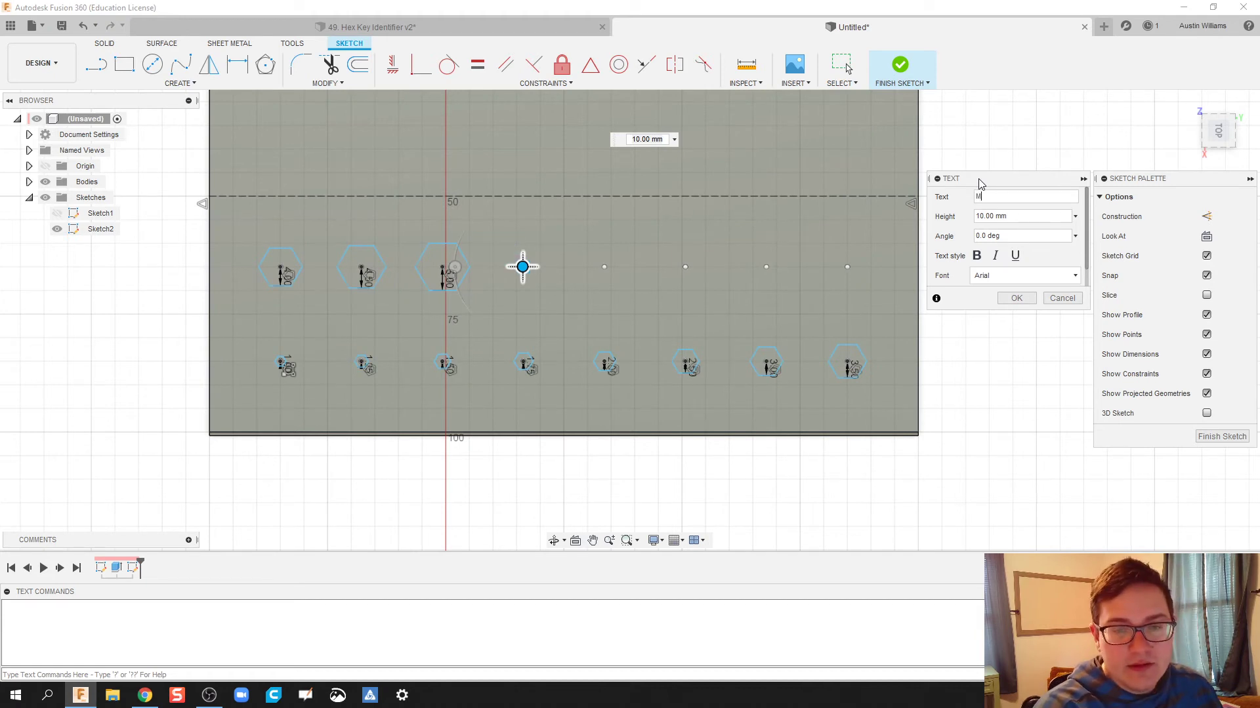
text(etric 2-10mm)
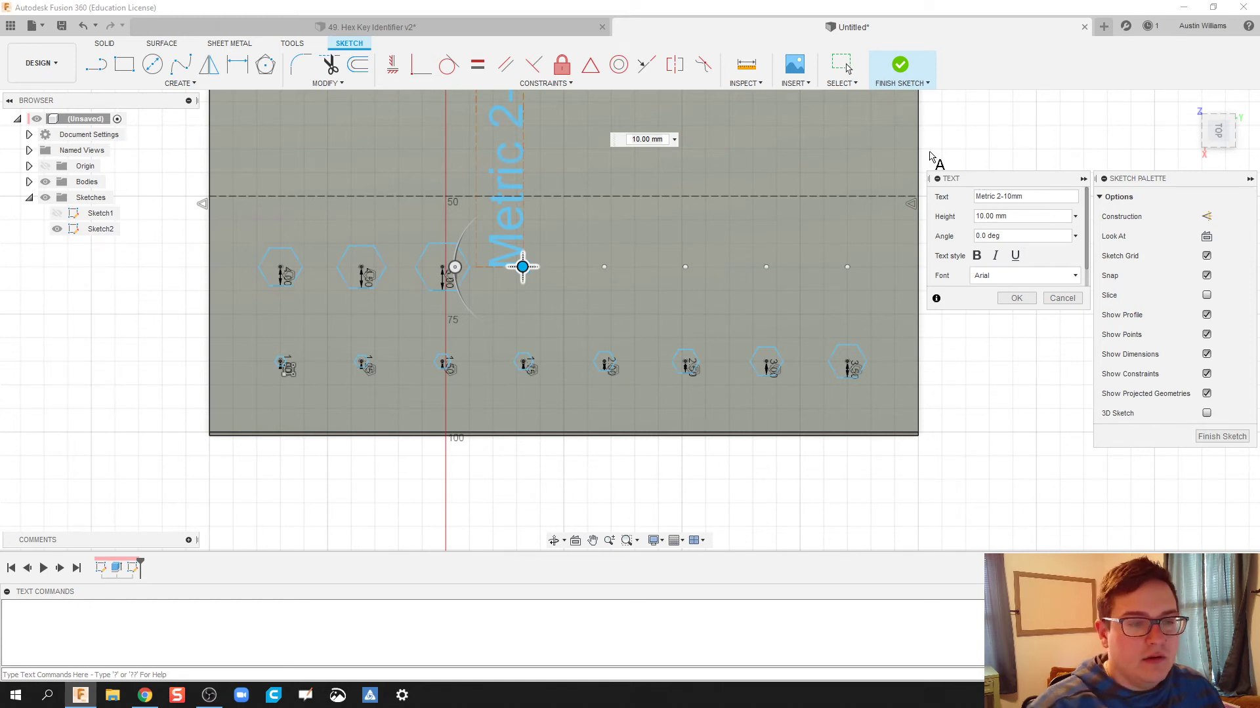
scroll(731, 239, down, 3)
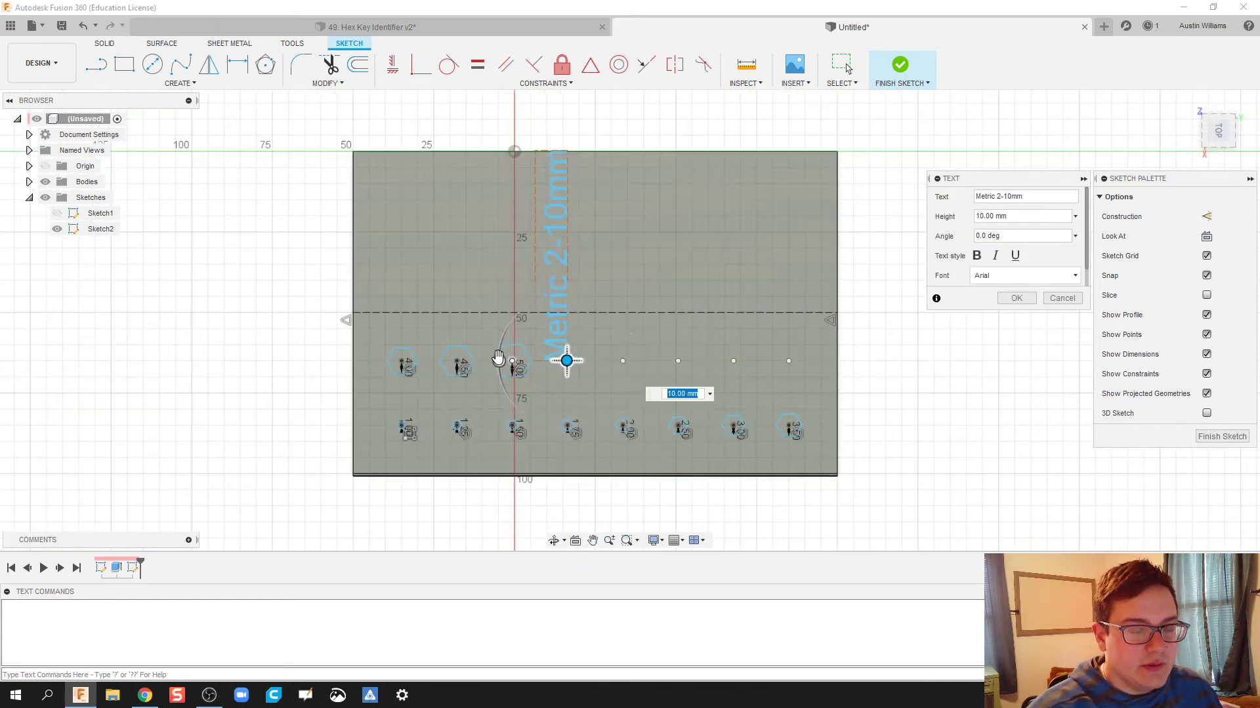
drag(499, 361, 568, 380)
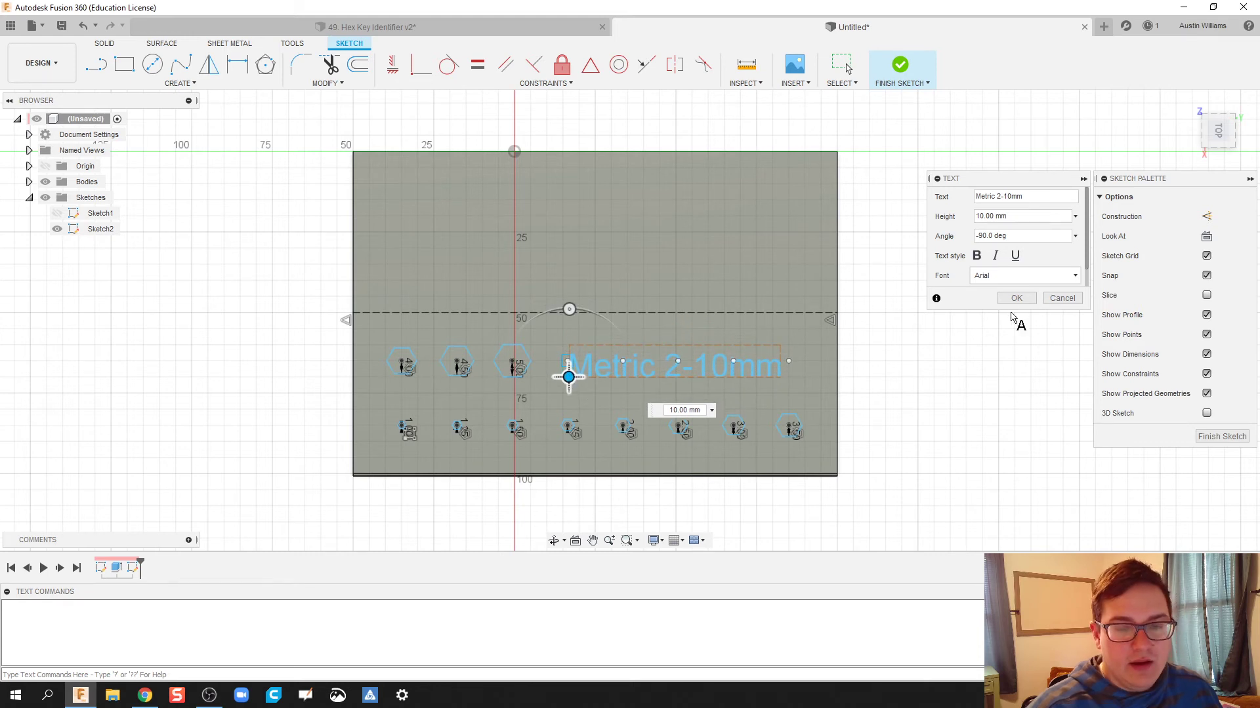
scroll(1017, 318, up, 3)
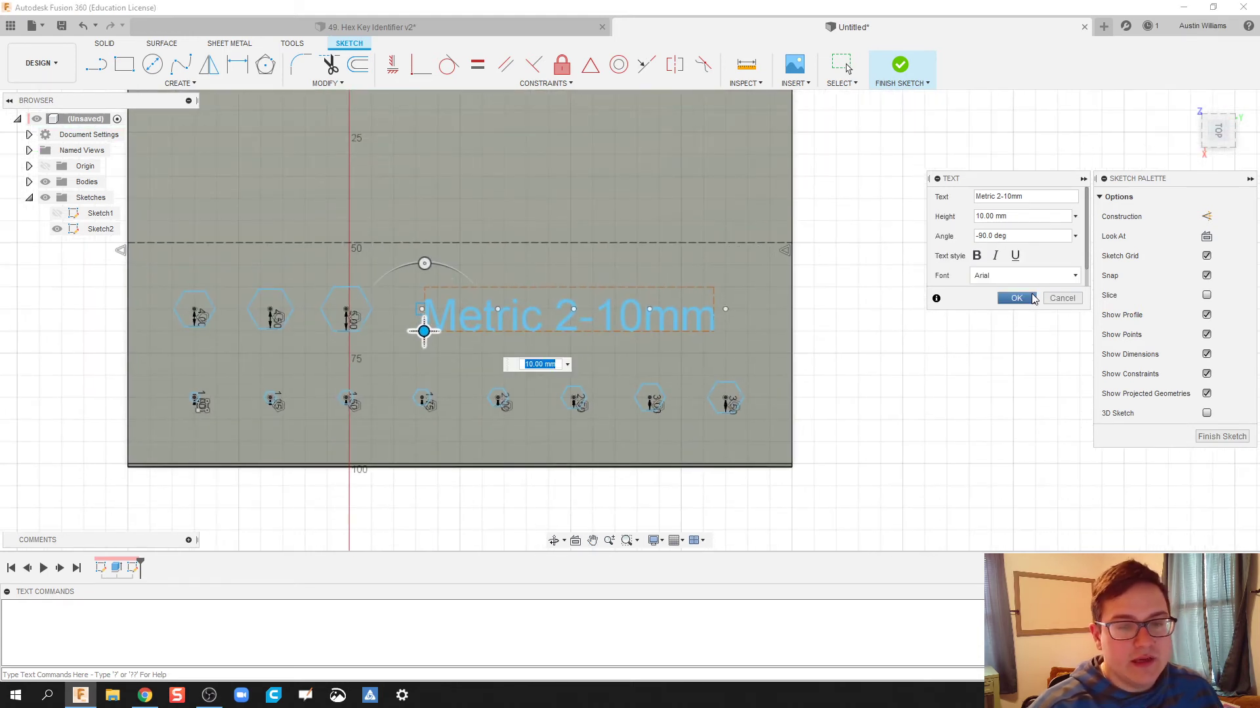
click(1016, 298)
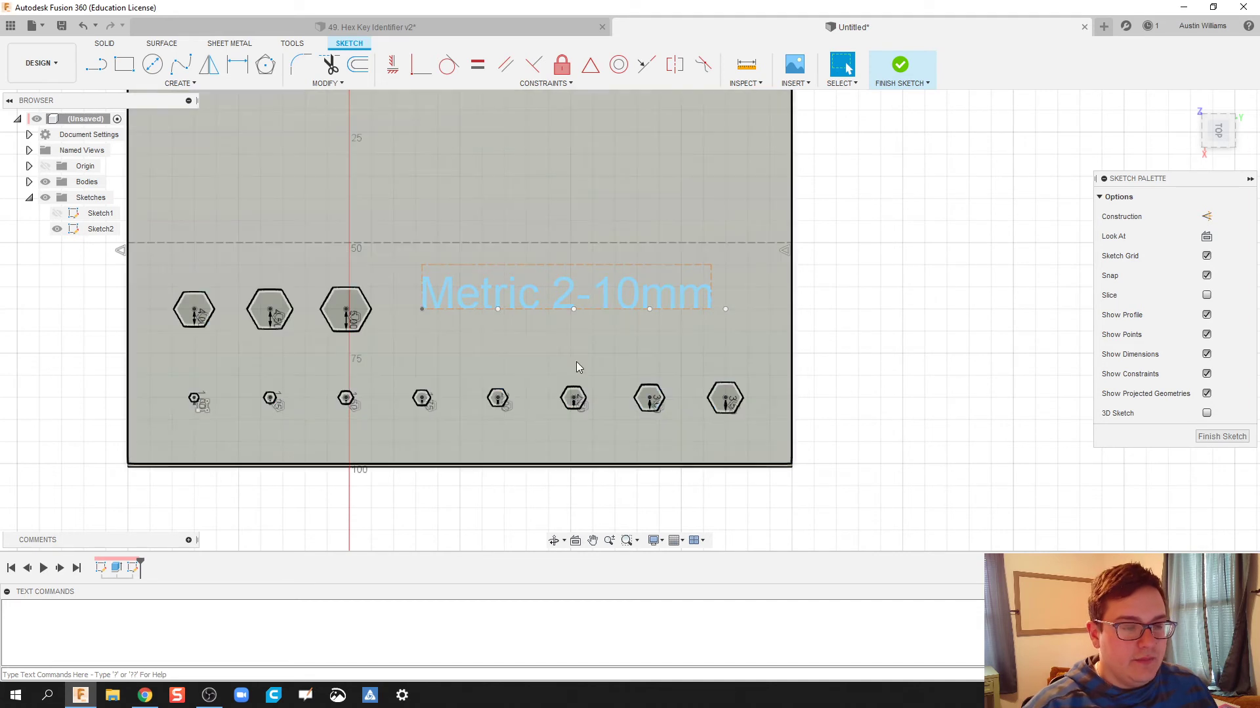
click(434, 307)
drag(434, 307, 434, 308)
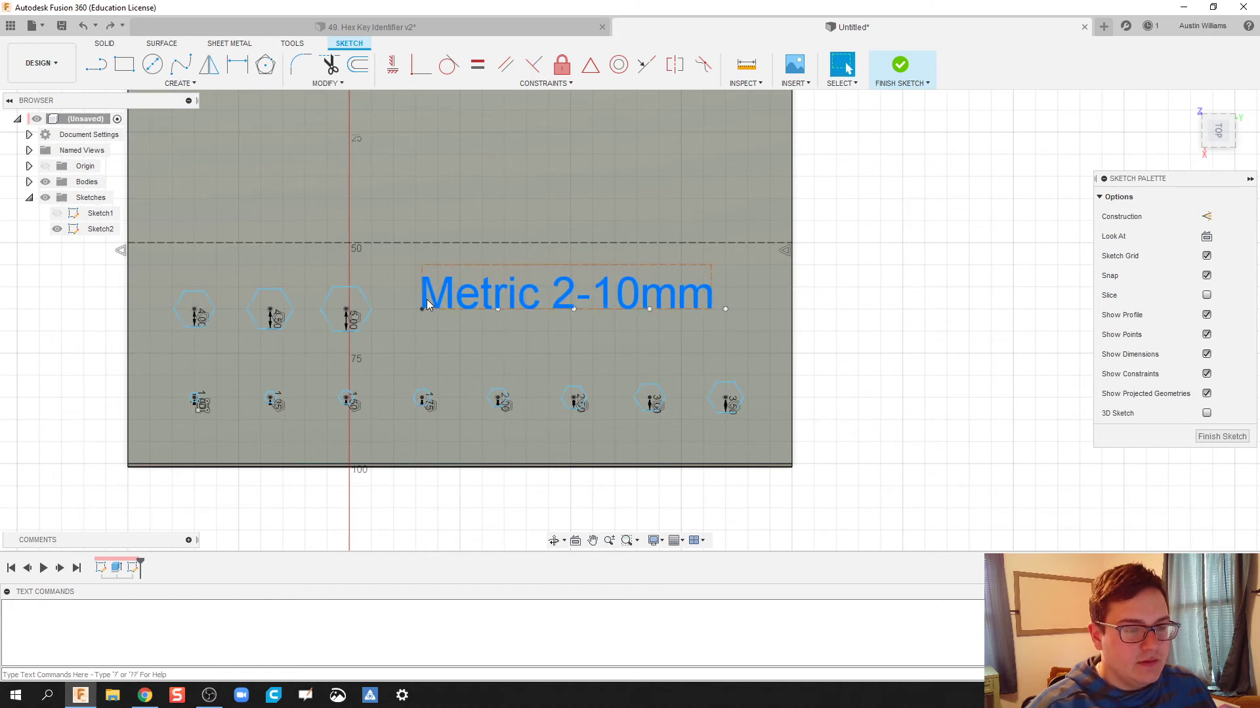
click(423, 294)
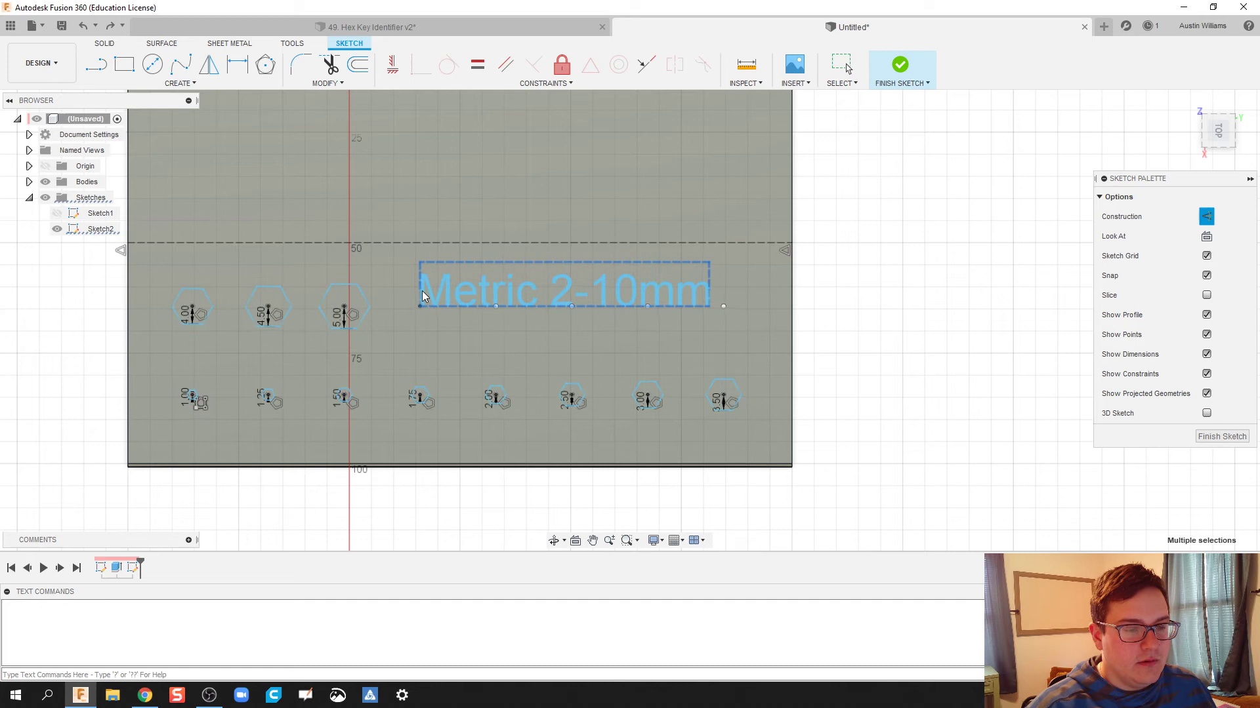
- Delete the existing 'Metric 2-10mm' text
key(Escape)
click(439, 300)
key(Delete)
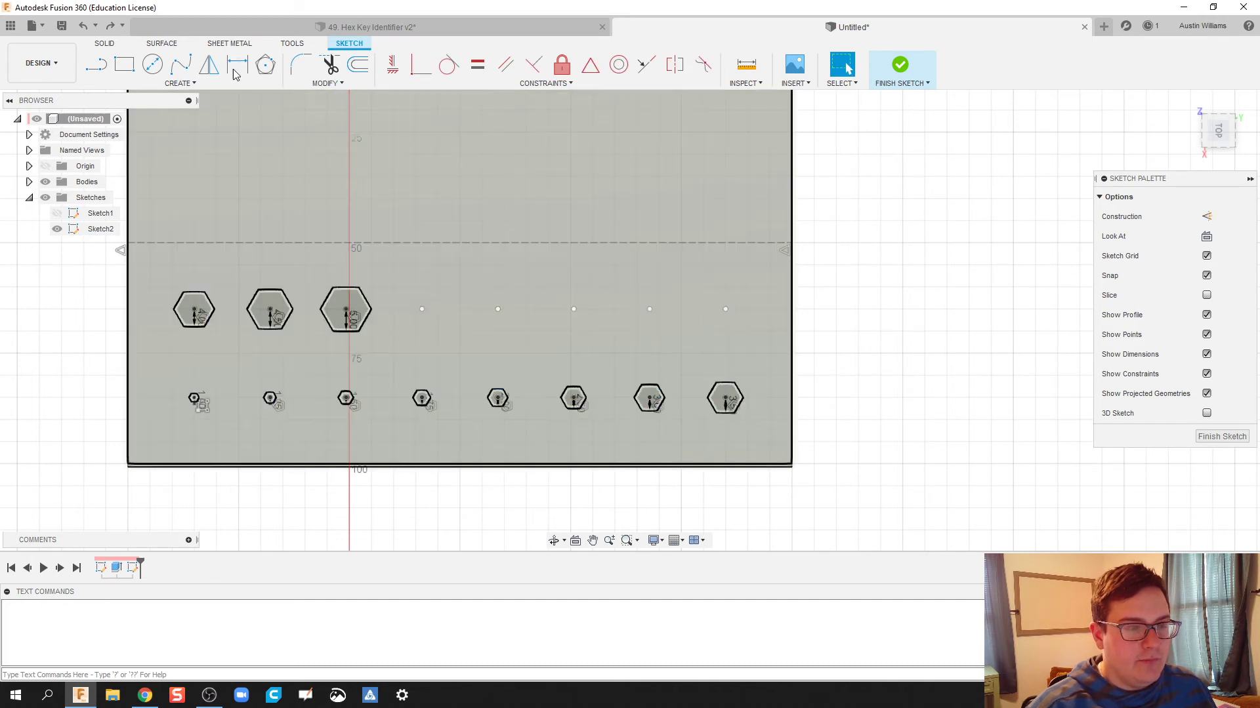
- Re-add bold 'Metric 2-10mm' text rotated horizontal beside the hexagons, then finish the sketch
click(188, 87)
click(158, 248)
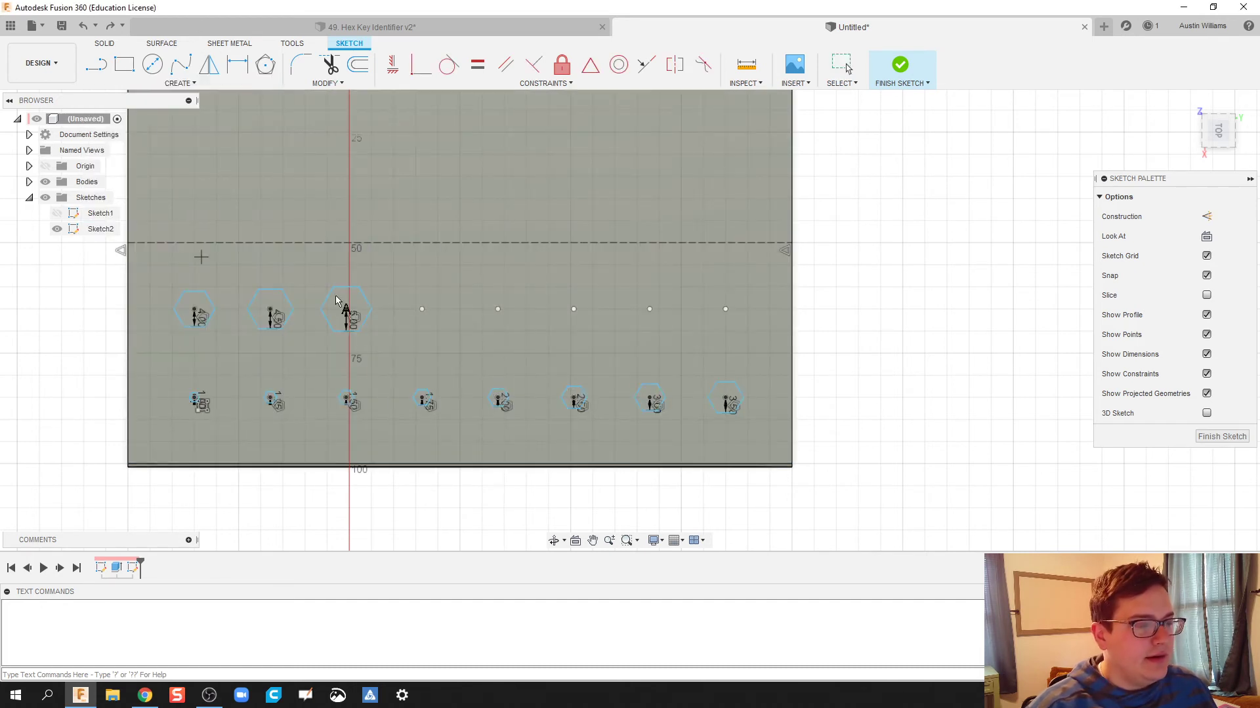
click(423, 330)
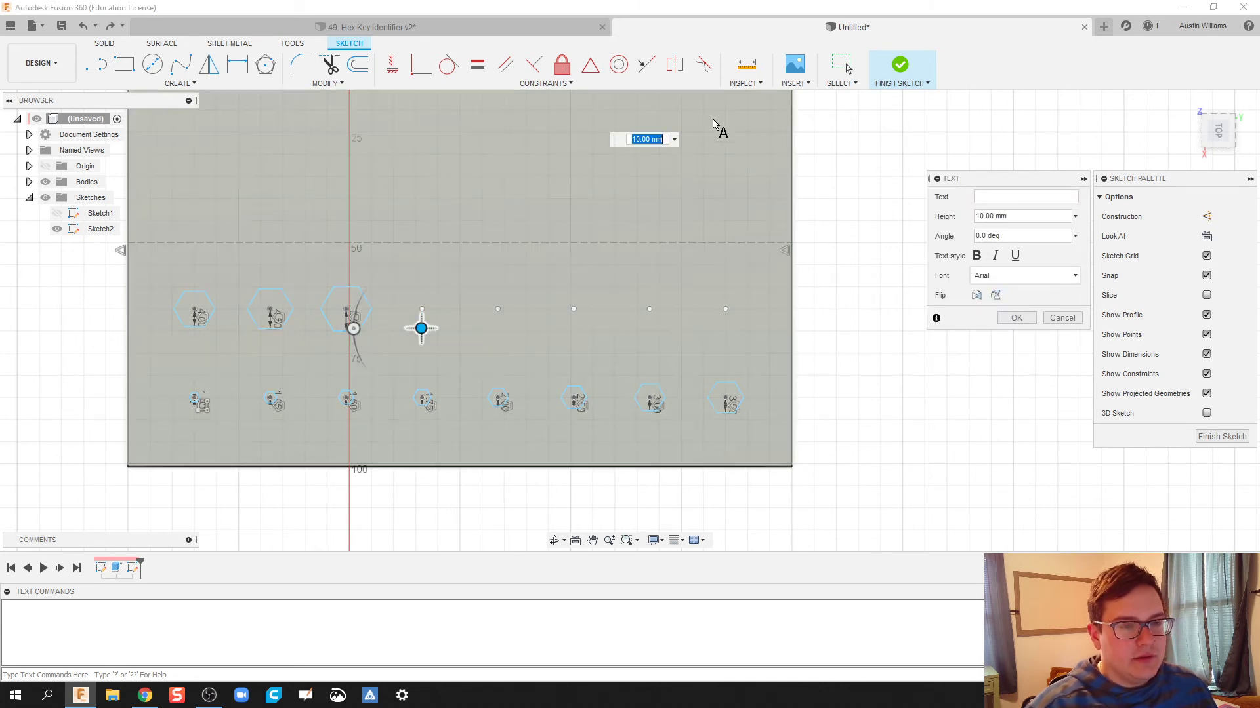
click(984, 197)
text(Metric 2-1)
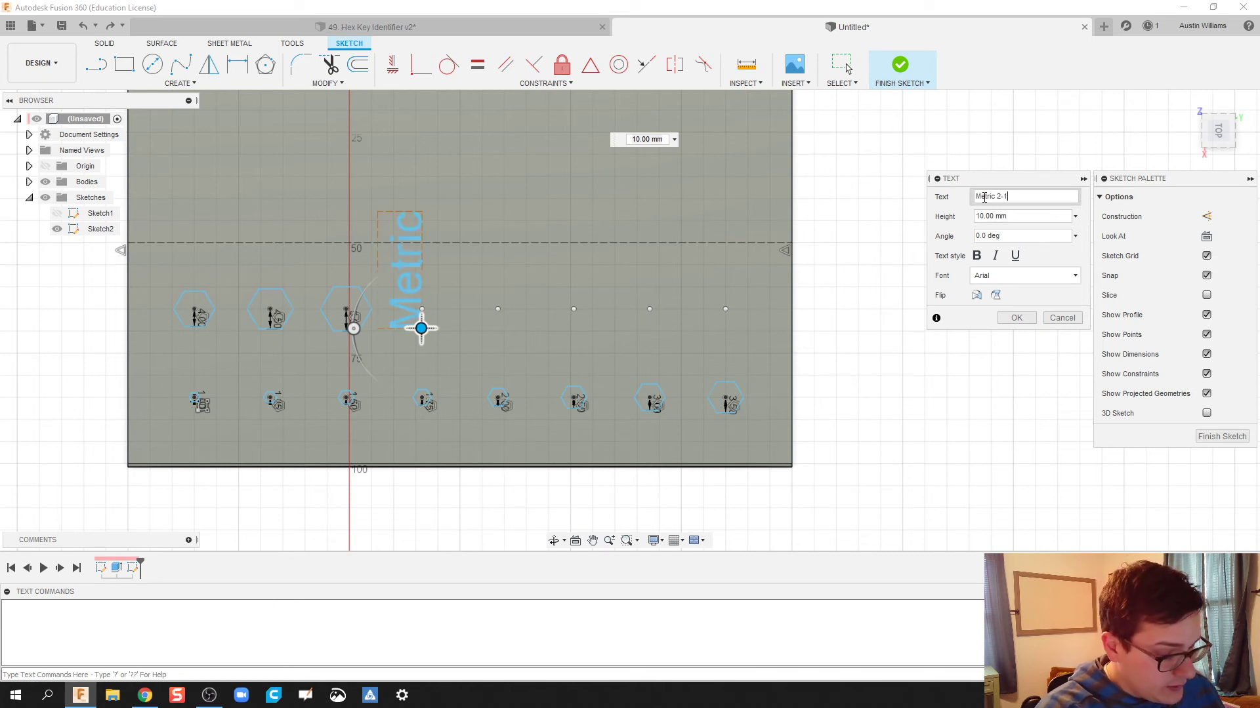
text(0mm)
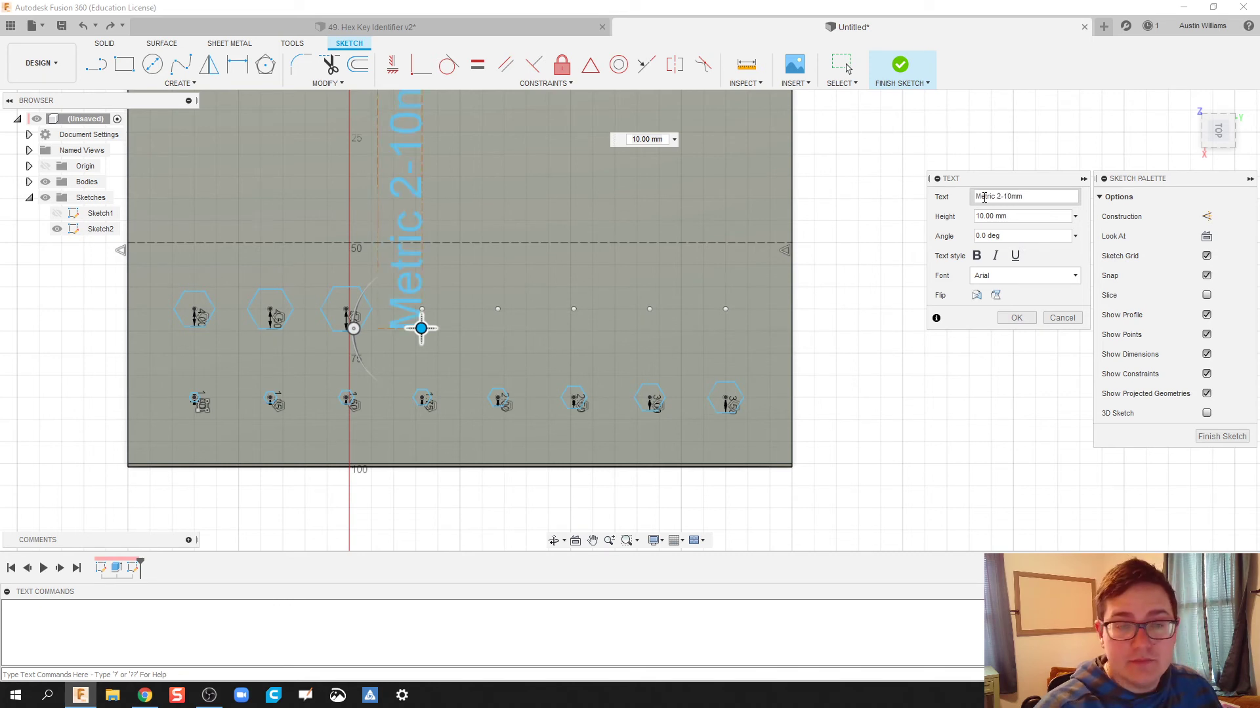
drag(353, 328, 421, 287)
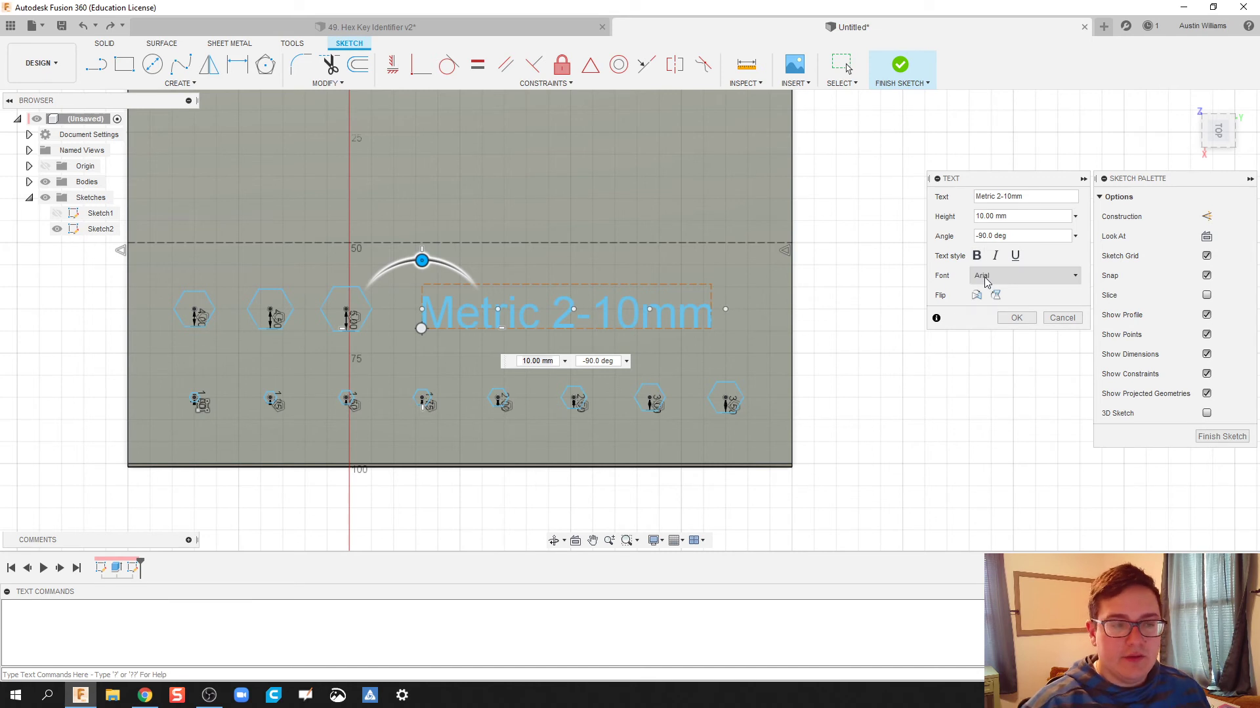
click(977, 257)
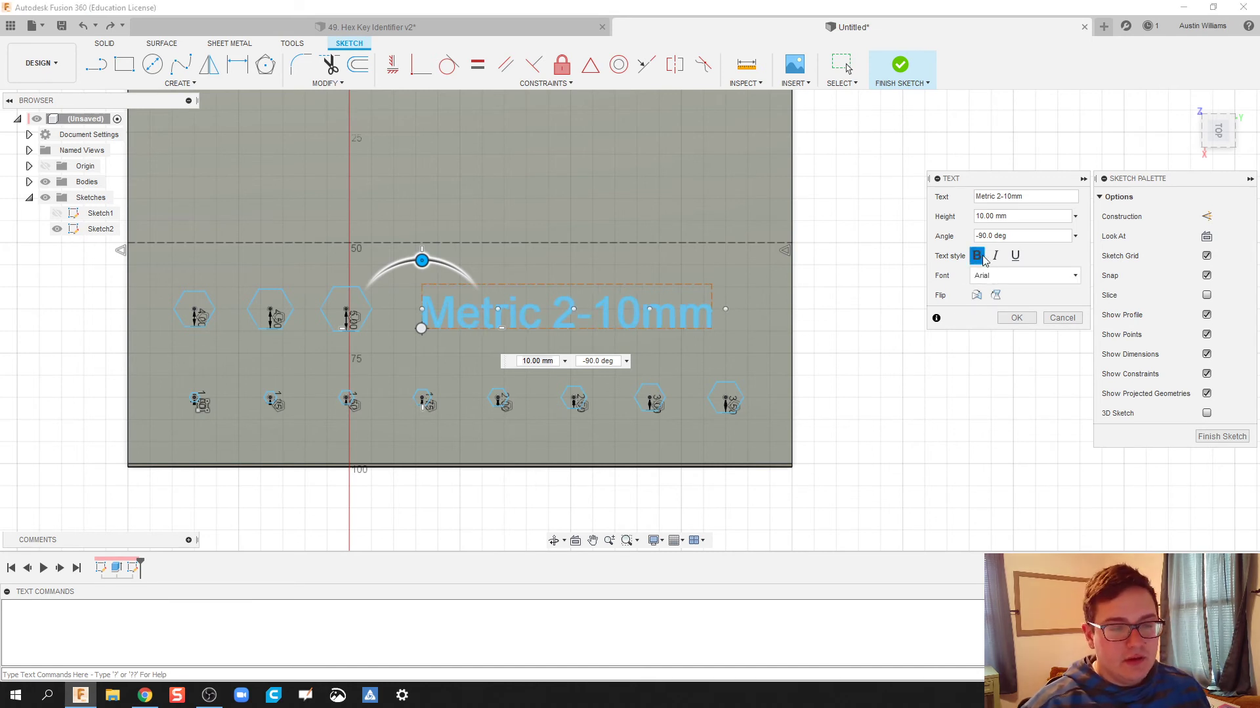
click(1017, 317)
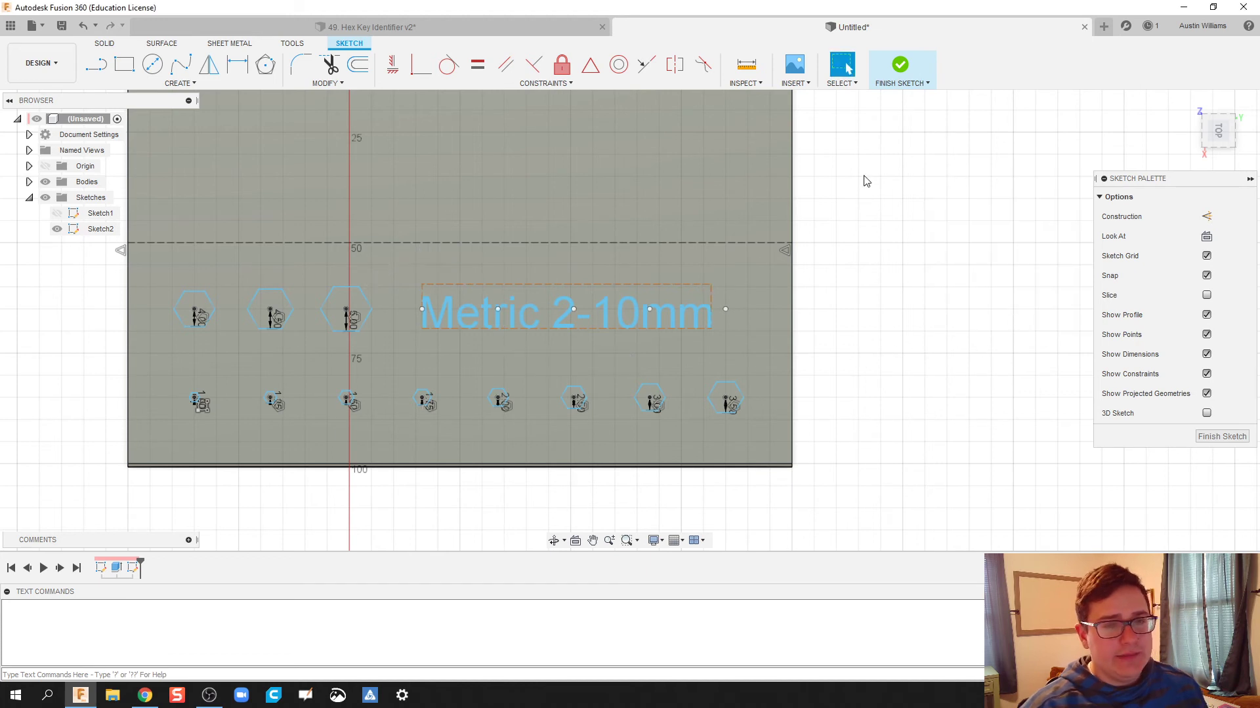
click(901, 68)
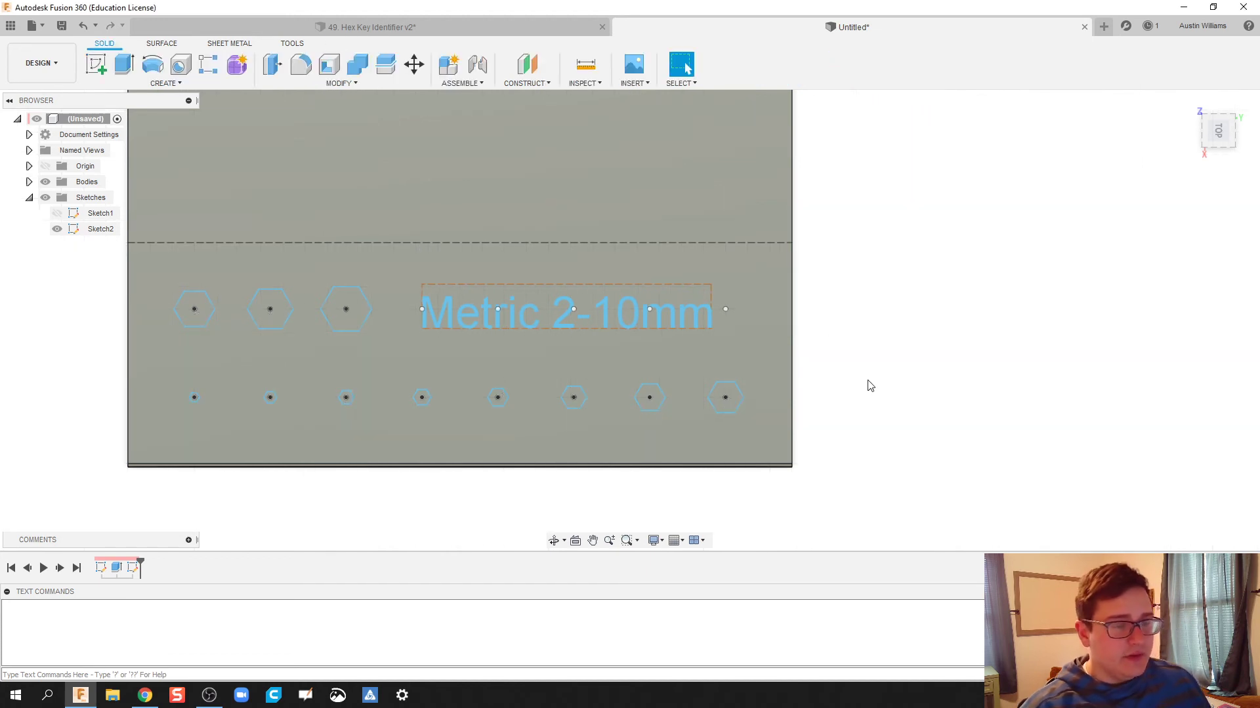
mouse_move(857, 380)
shift+middle_down()
mouse_move(844, 365)
mouse_move(869, 369)
shift+middle_up()
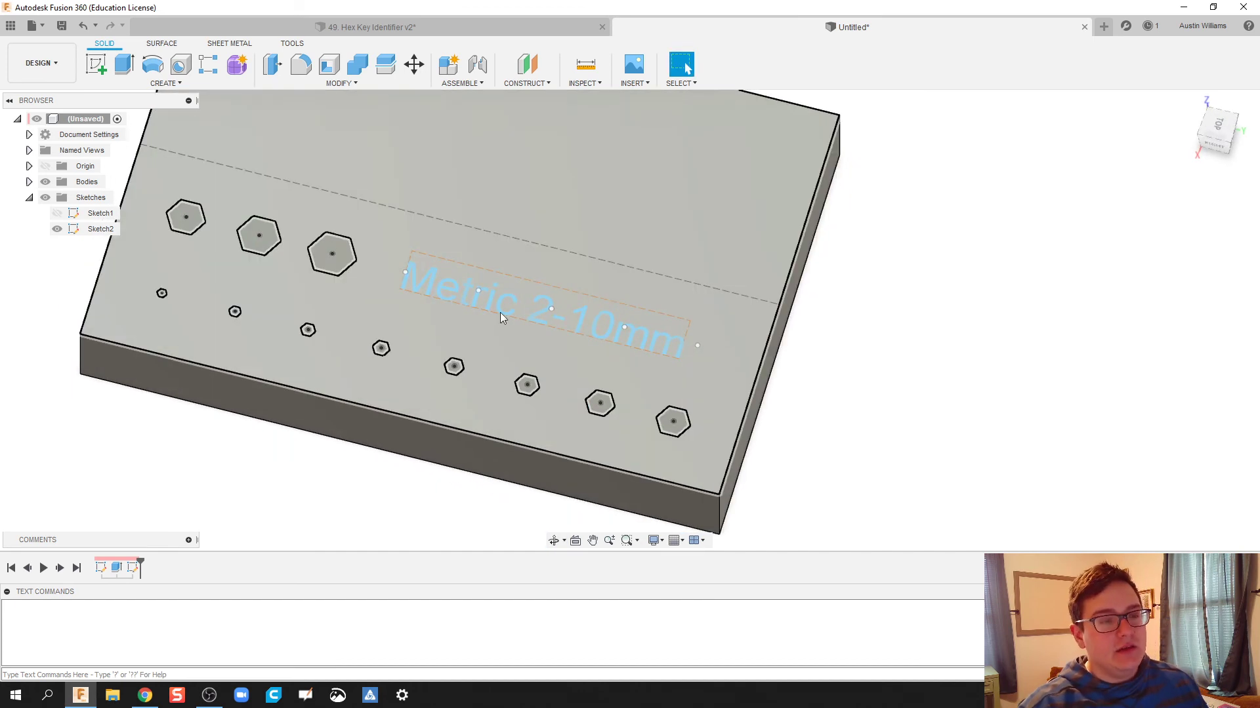
click(498, 310)
key(Escape)
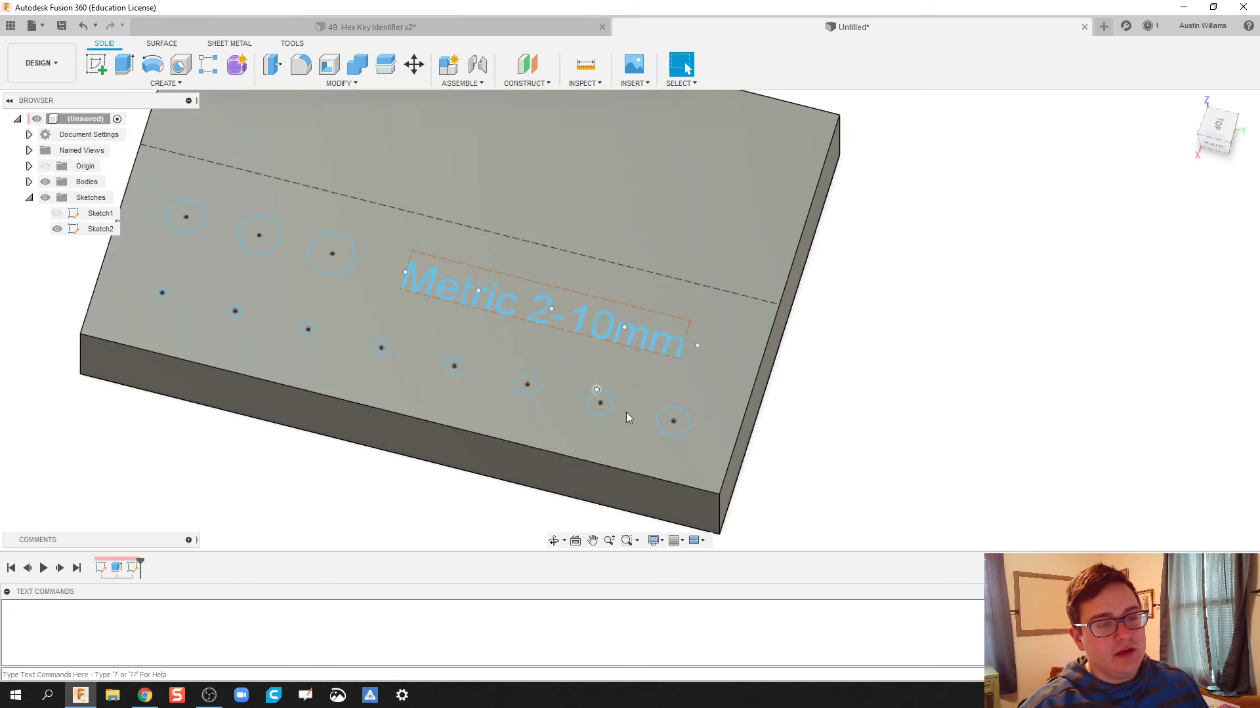
click(410, 28)
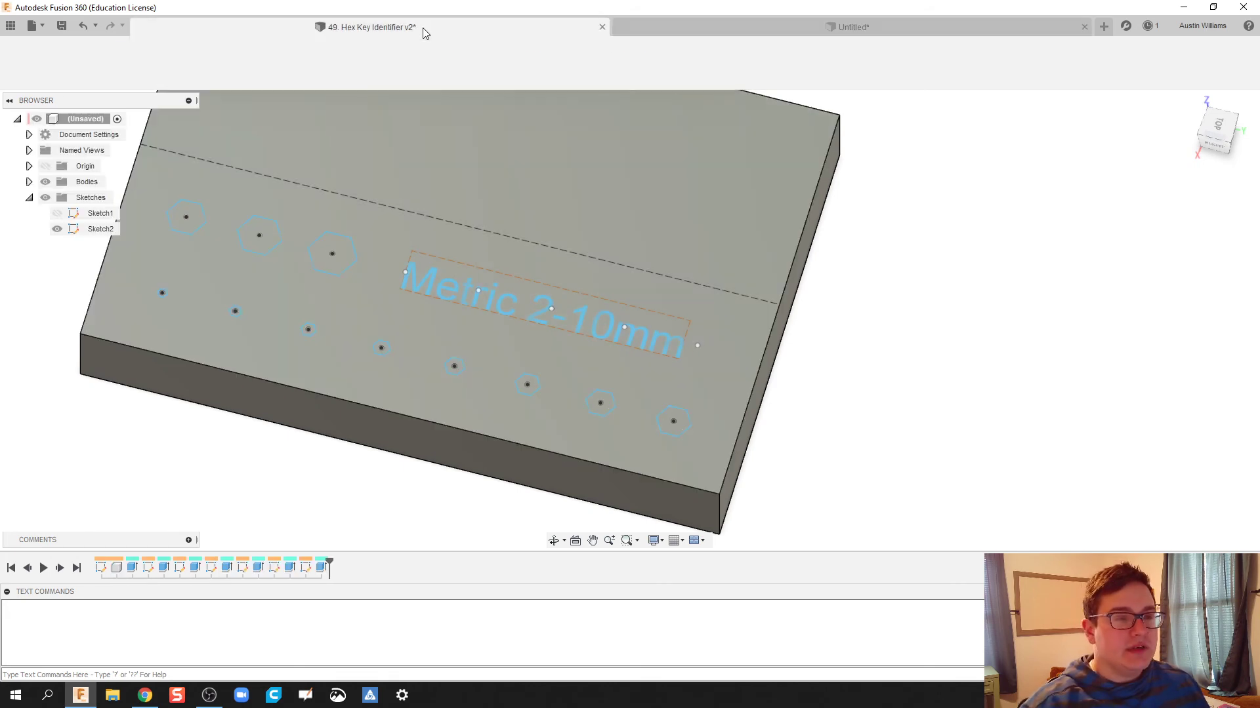
scroll(390, 459, up, 5)
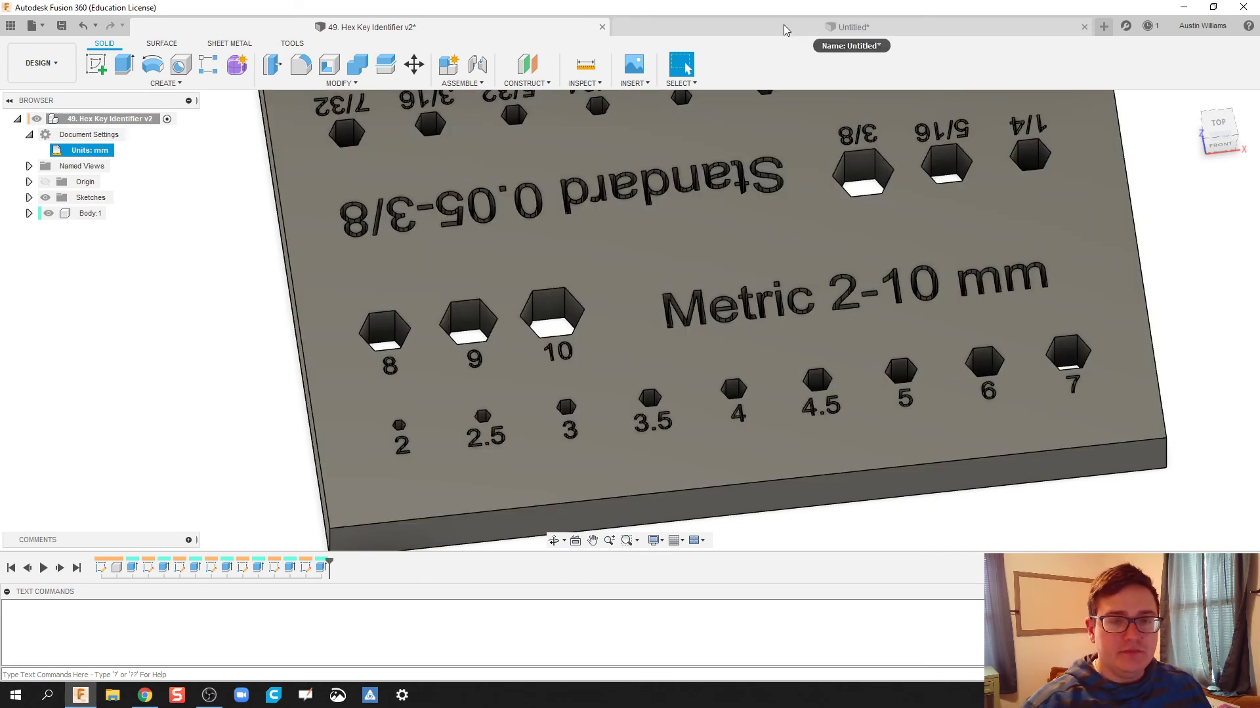
click(785, 26)
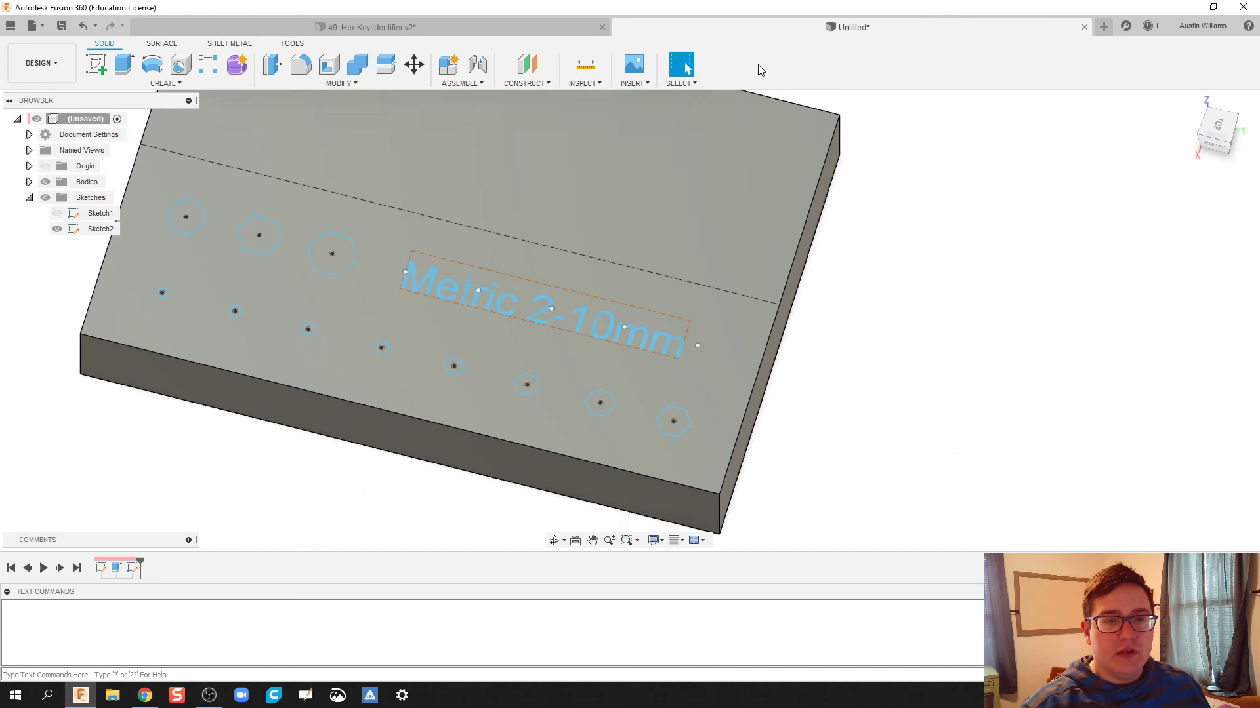
- Start an extrude and window-select all the hexagon and text profiles
mouse_move(268, 483)
middle_down()
mouse_move(317, 458)
mouse_move(354, 467)
middle_up()
key(e)
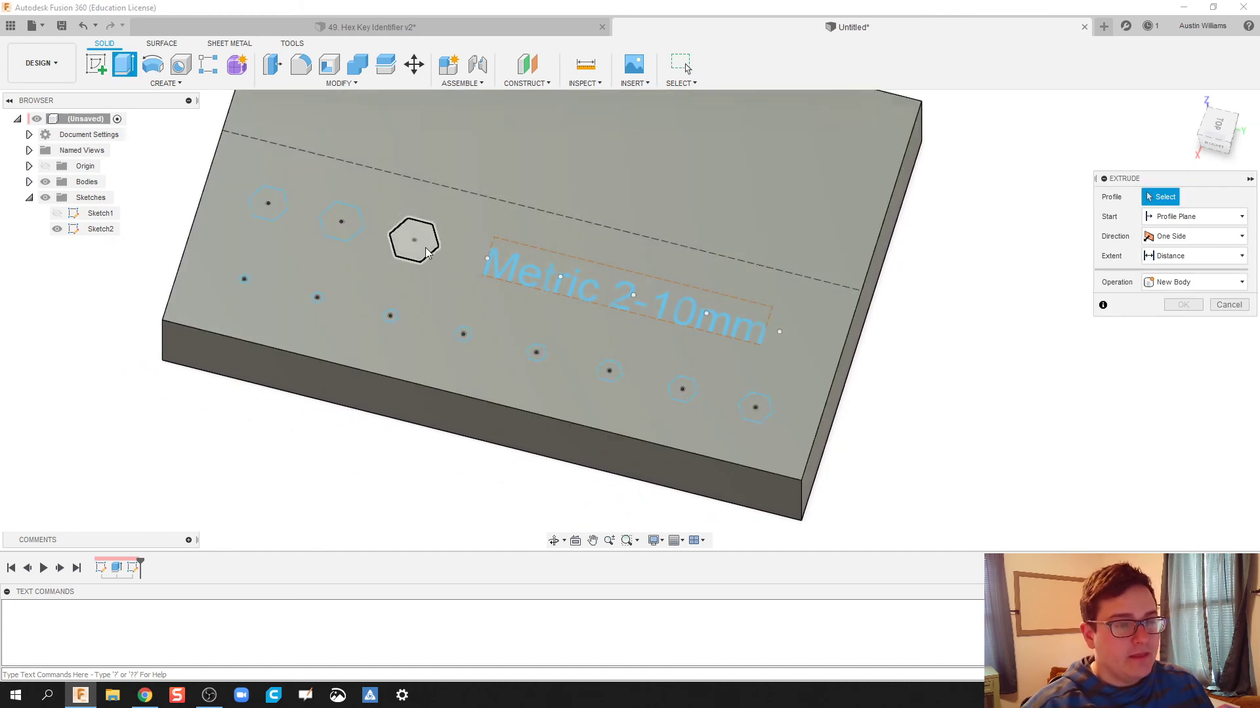
click(408, 248)
shift+middle_drag(177, 233, 191, 253)
mouse_move(417, 322)
middle_down()
mouse_move(466, 444)
mouse_move(405, 340)
middle_up()
click(368, 259)
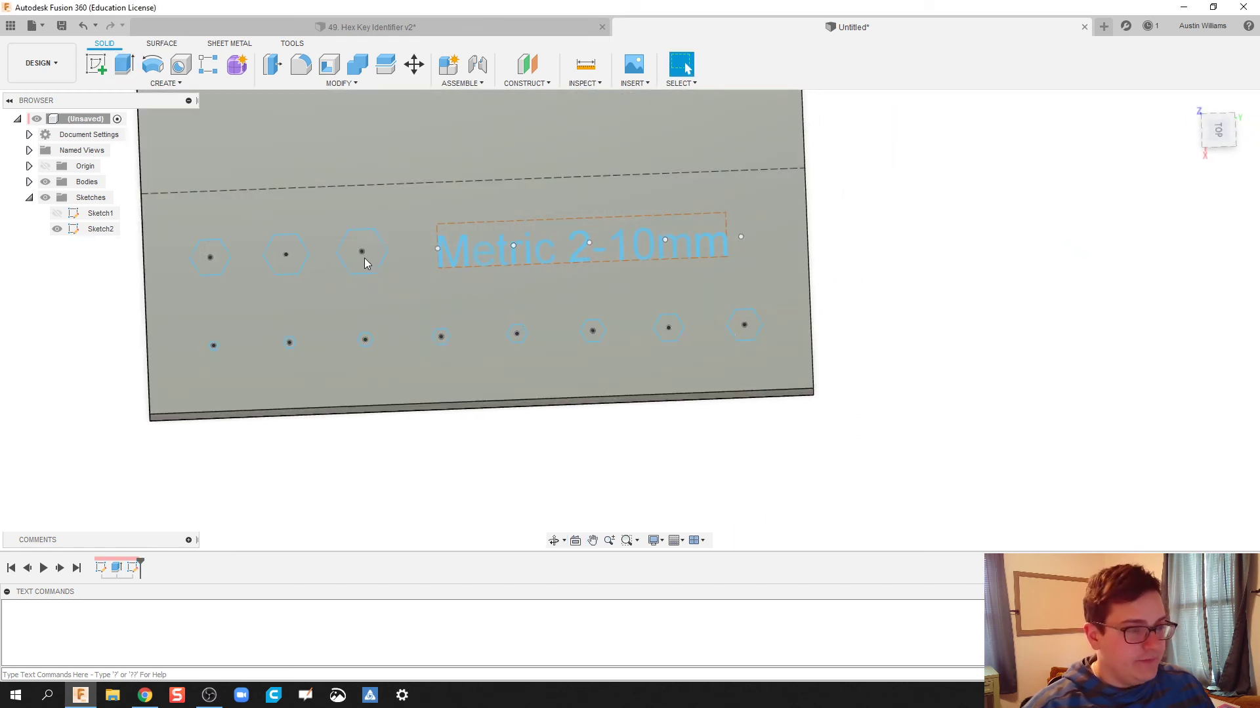
drag(164, 218, 770, 383)
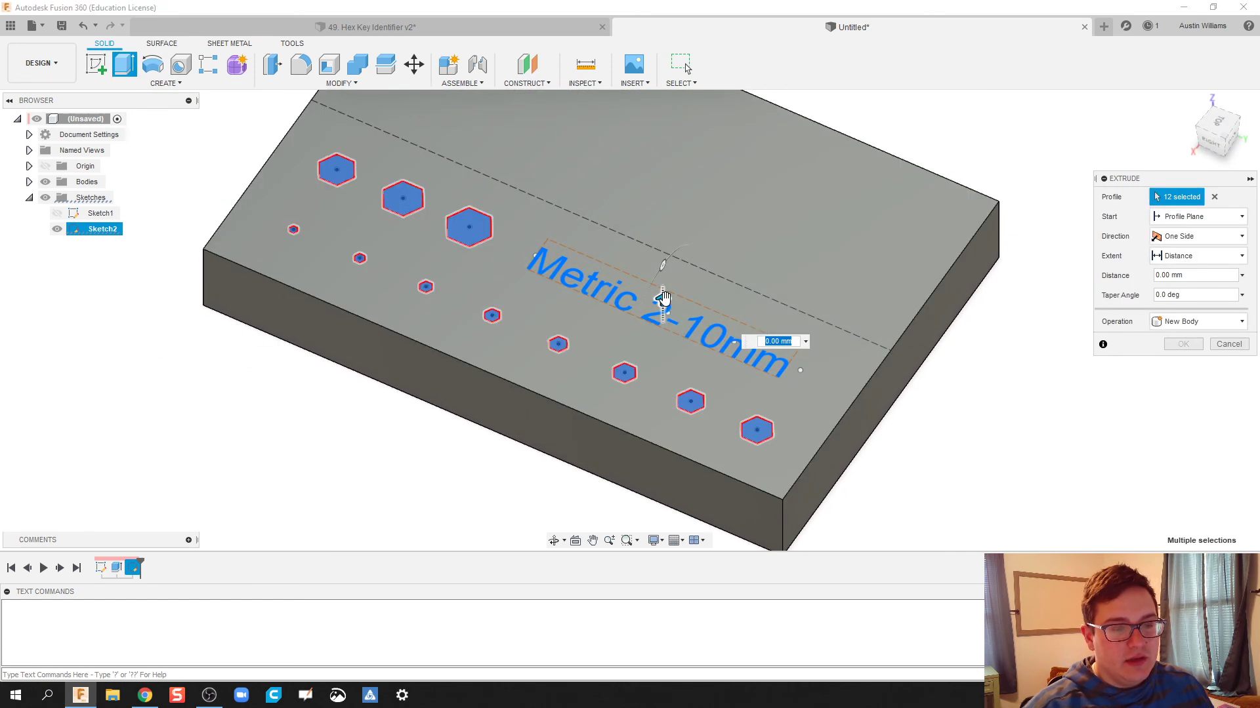
- Cut the selected profiles 20 mm deep into the block and confirm
drag(664, 298, 674, 384)
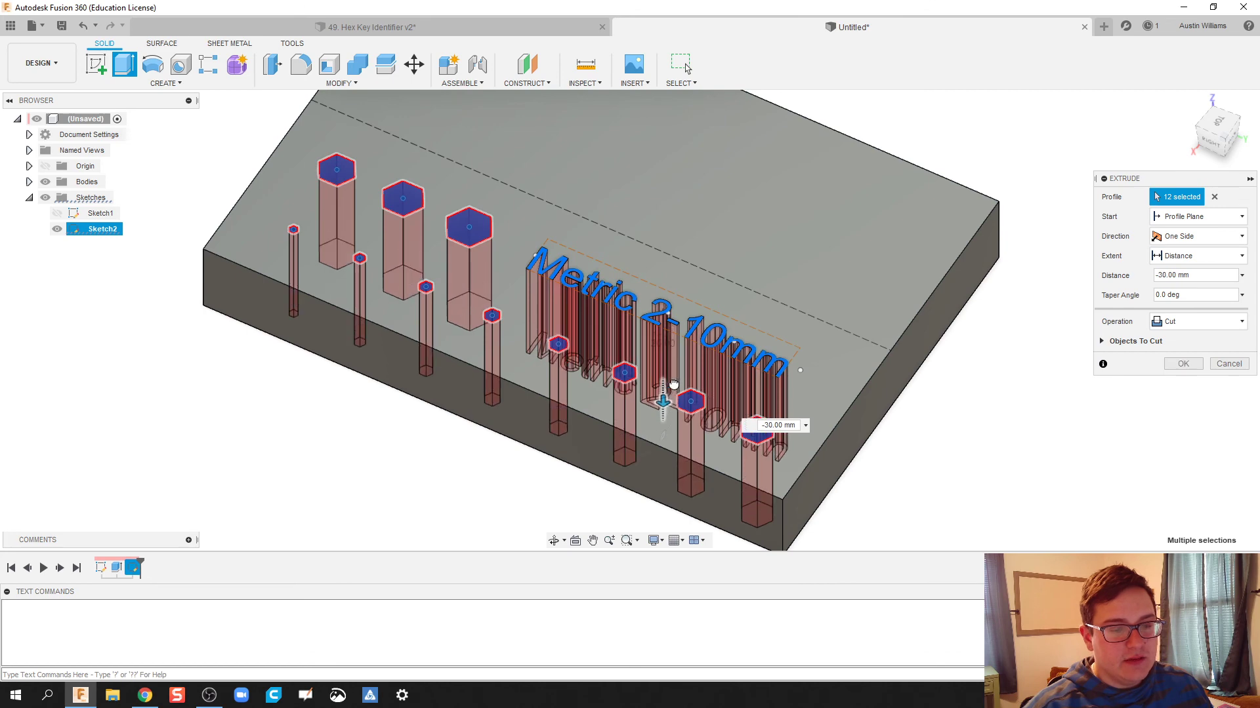
shift+middle_drag(1009, 463, 940, 486)
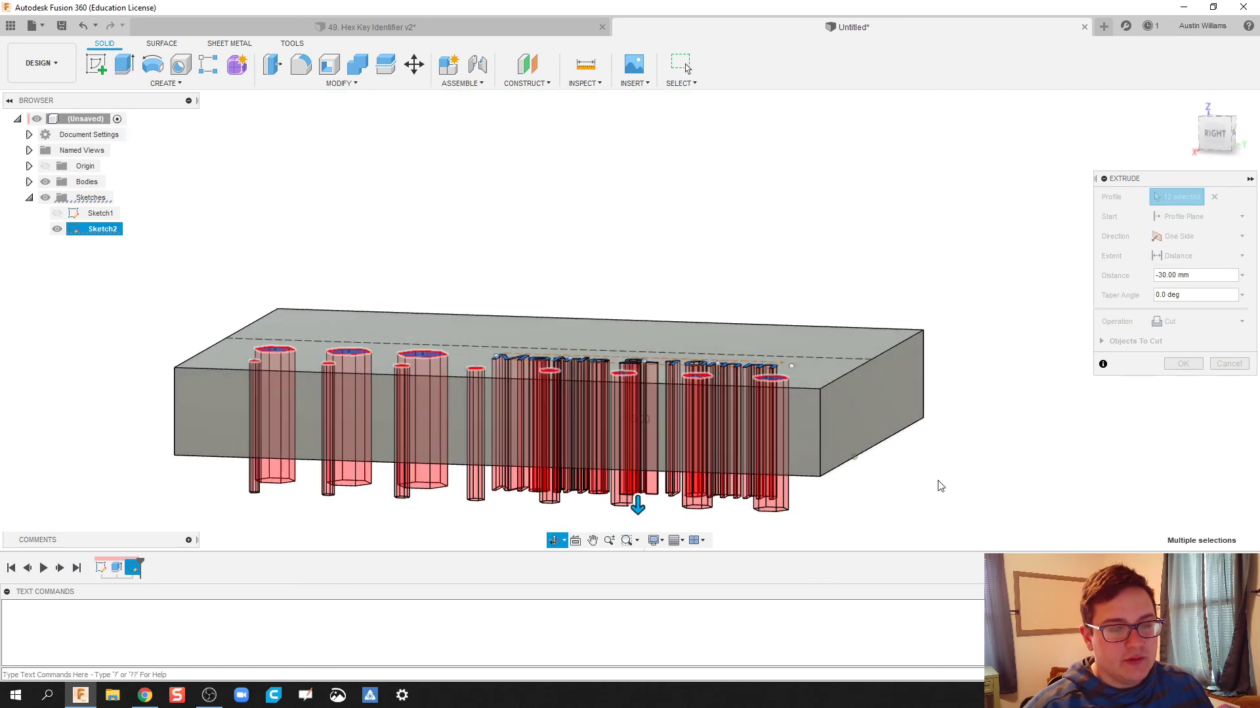
middle_drag(635, 550, 623, 438)
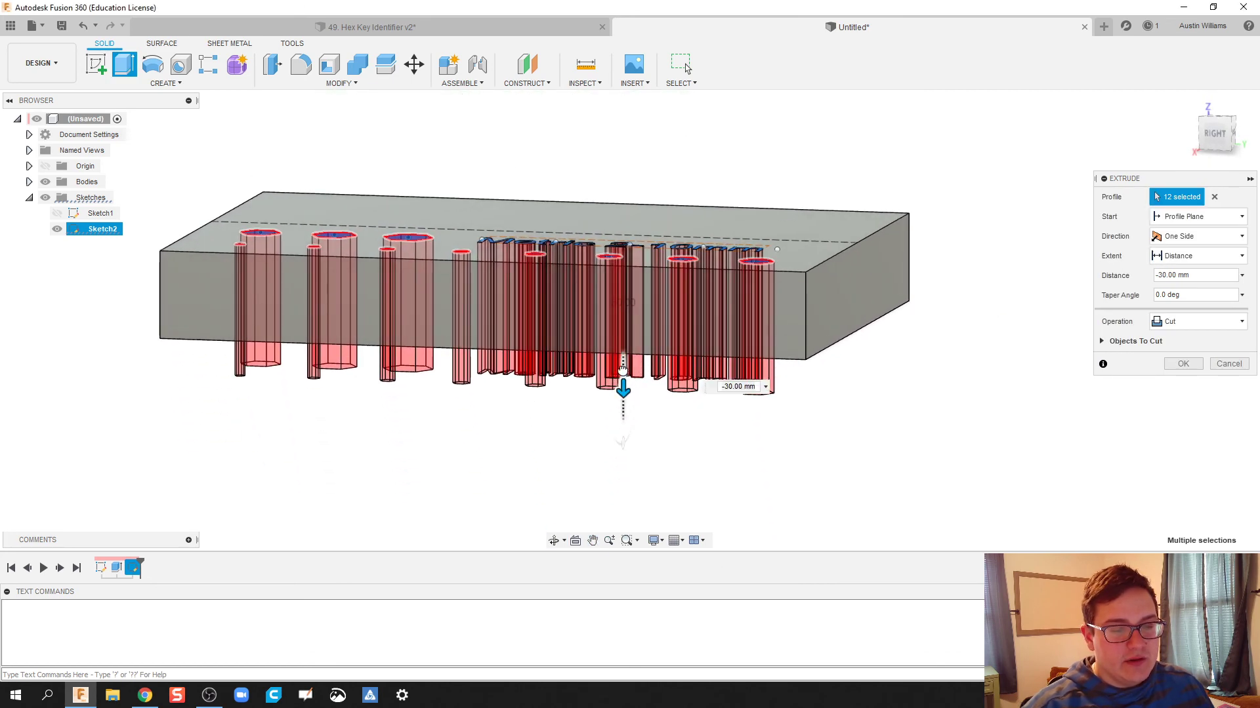
drag(623, 371, 625, 343)
shift+middle_drag(658, 411, 643, 380)
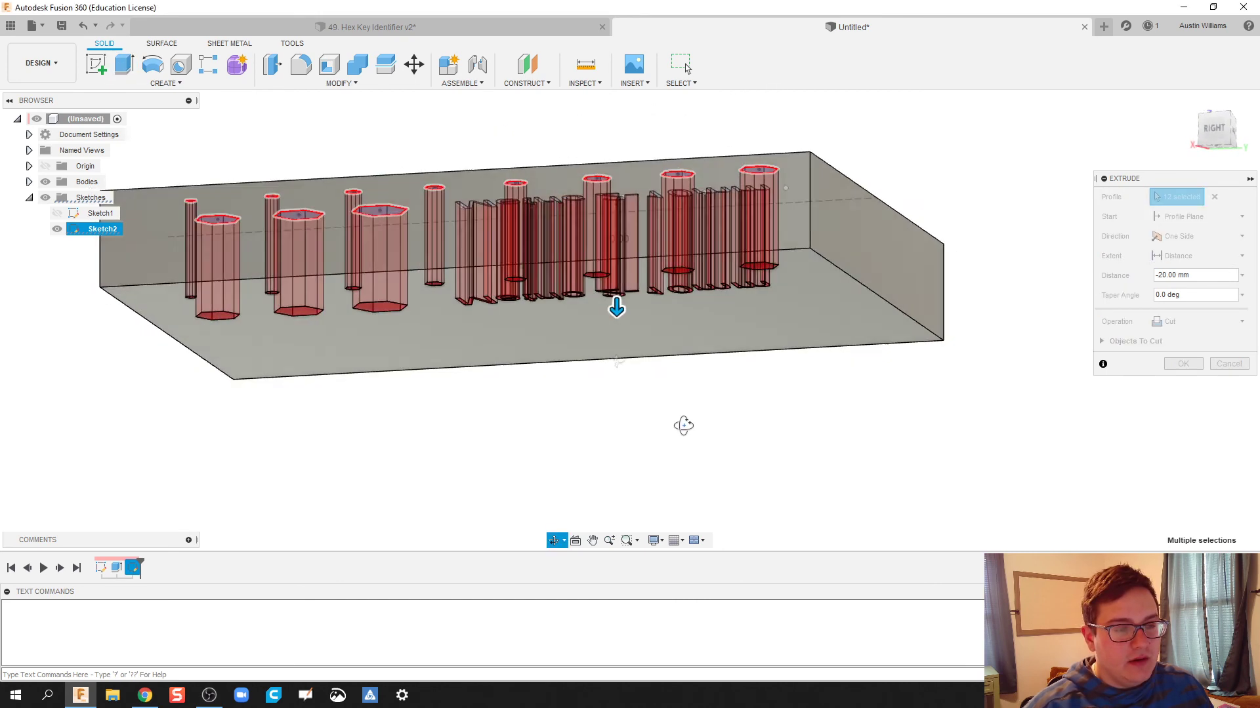
mouse_move(683, 426)
shift+middle_down()
mouse_move(676, 418)
mouse_move(666, 436)
shift+middle_up()
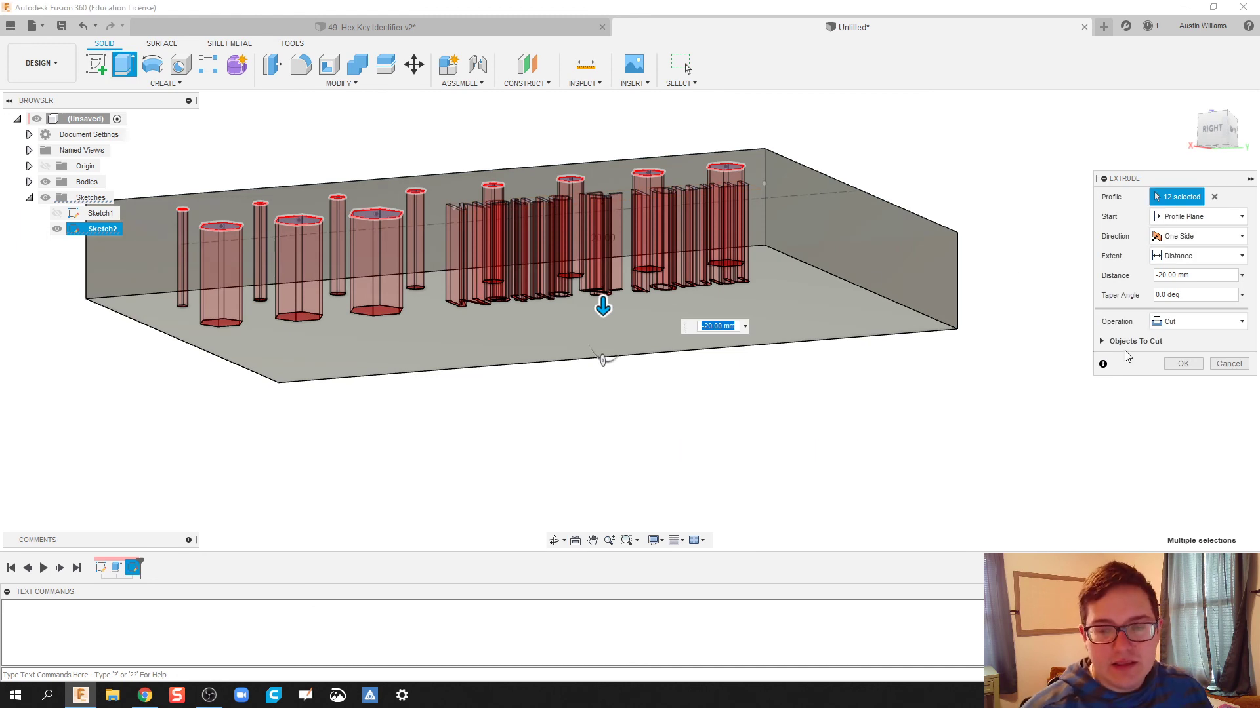
click(1171, 363)
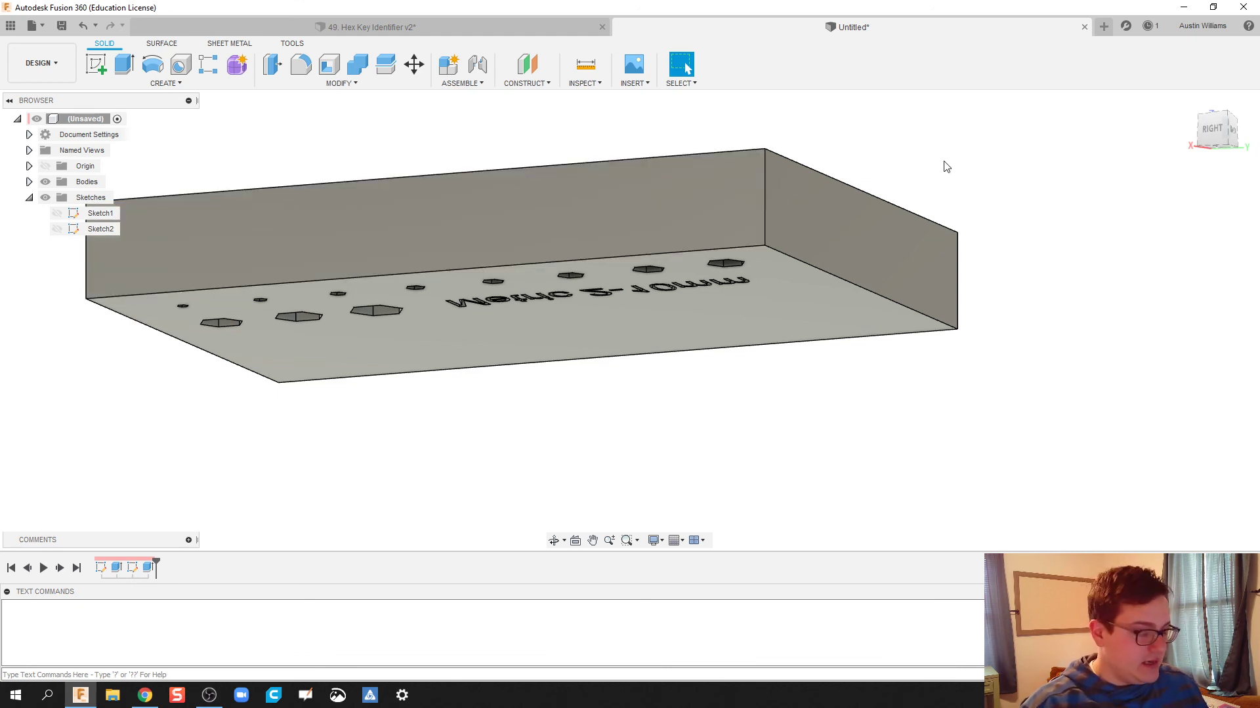
shift+middle_drag(945, 164, 1181, 179)
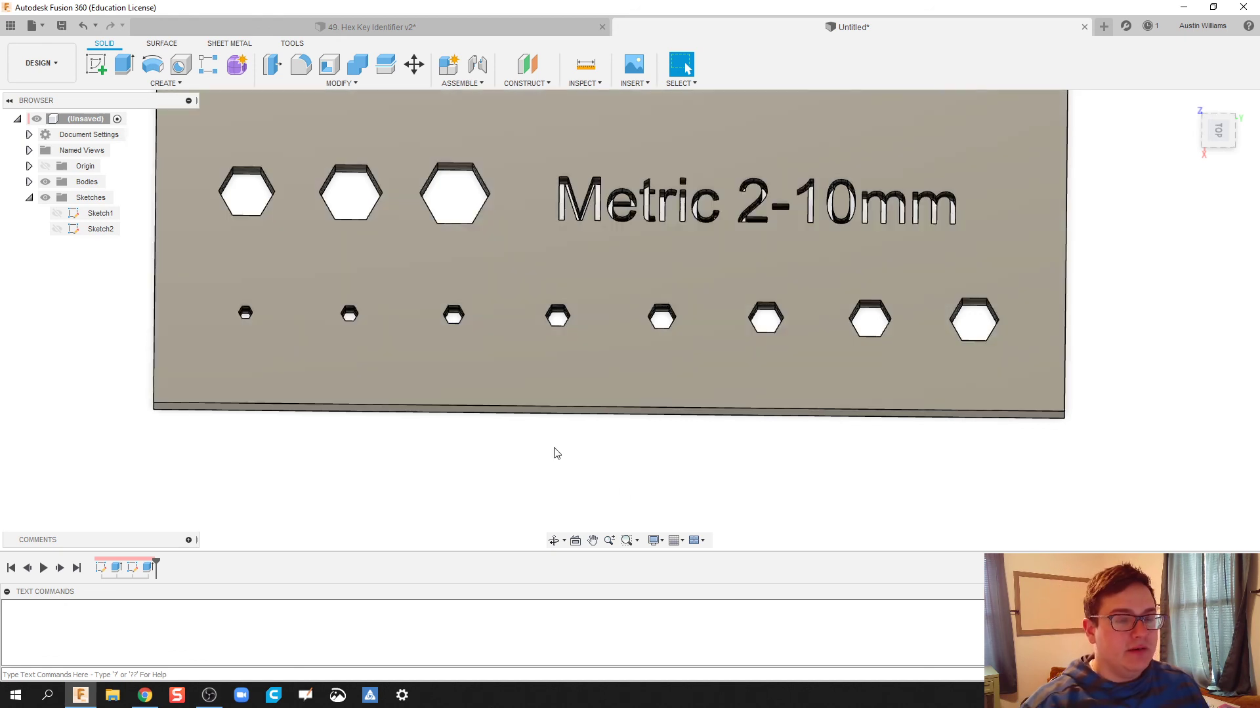
middle_drag(557, 453, 550, 489)
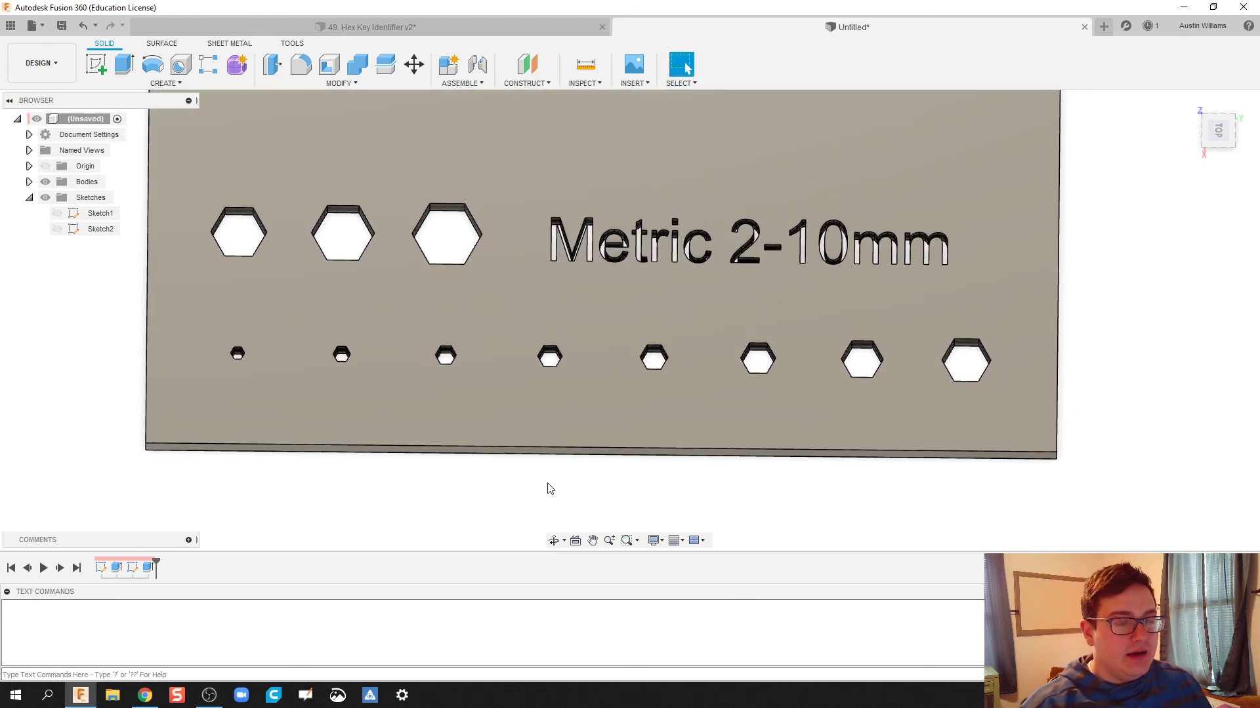